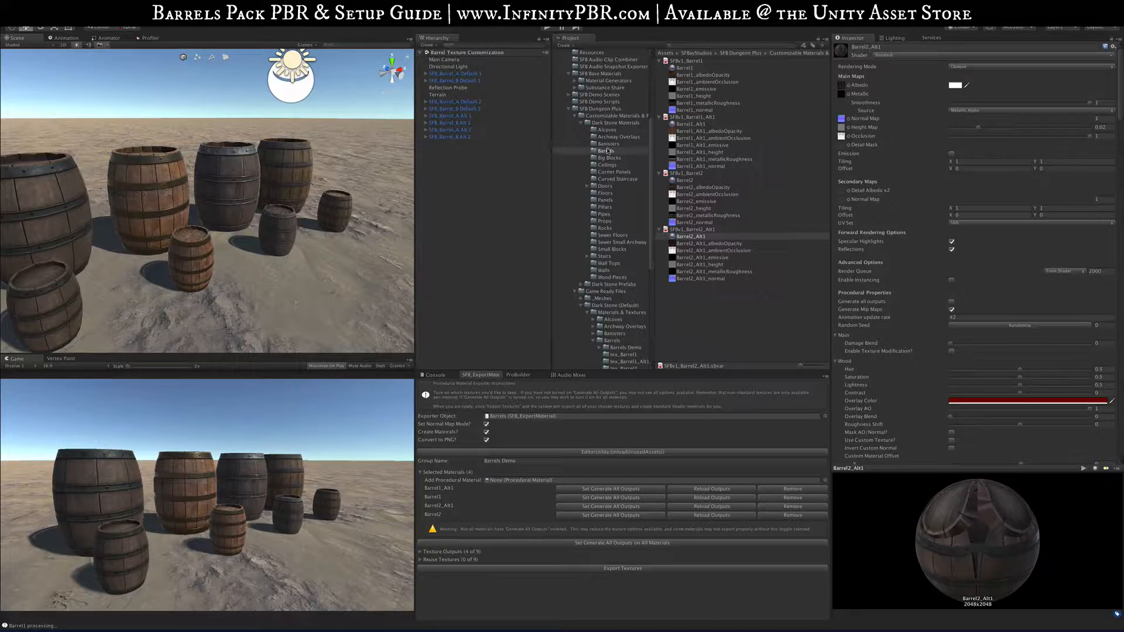
Step: In the Material Generators folder, expand SFB_BaseWood_v1 and SFB_BaseMetal_v1 and select the SFB_BaseMetal material
scroll(607, 151, up, 3)
click(609, 121)
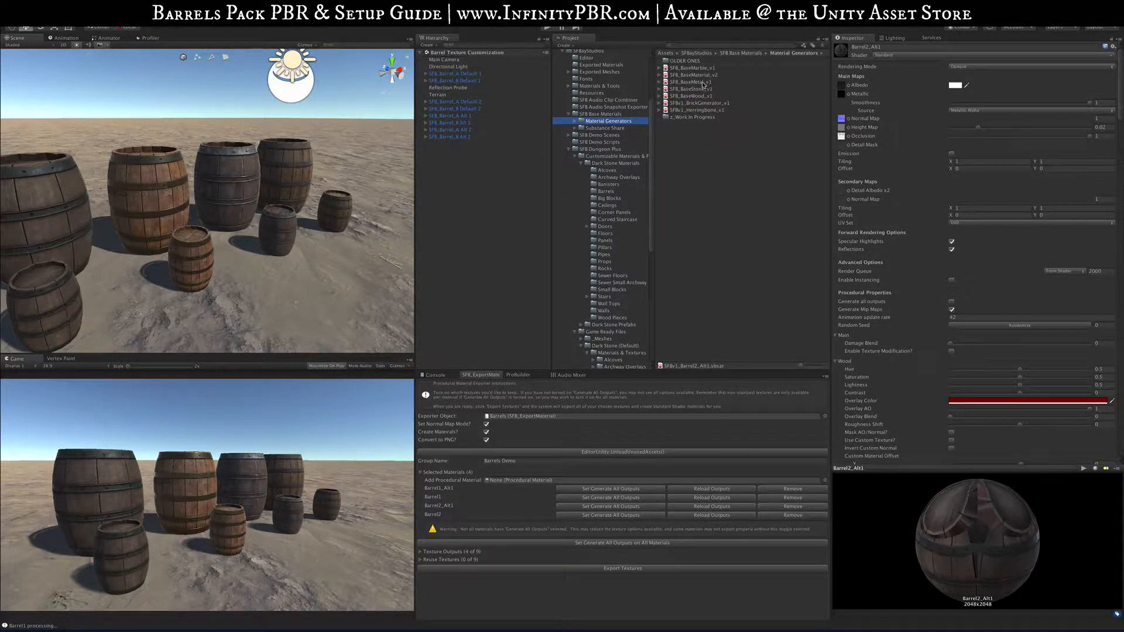
click(659, 96)
click(660, 82)
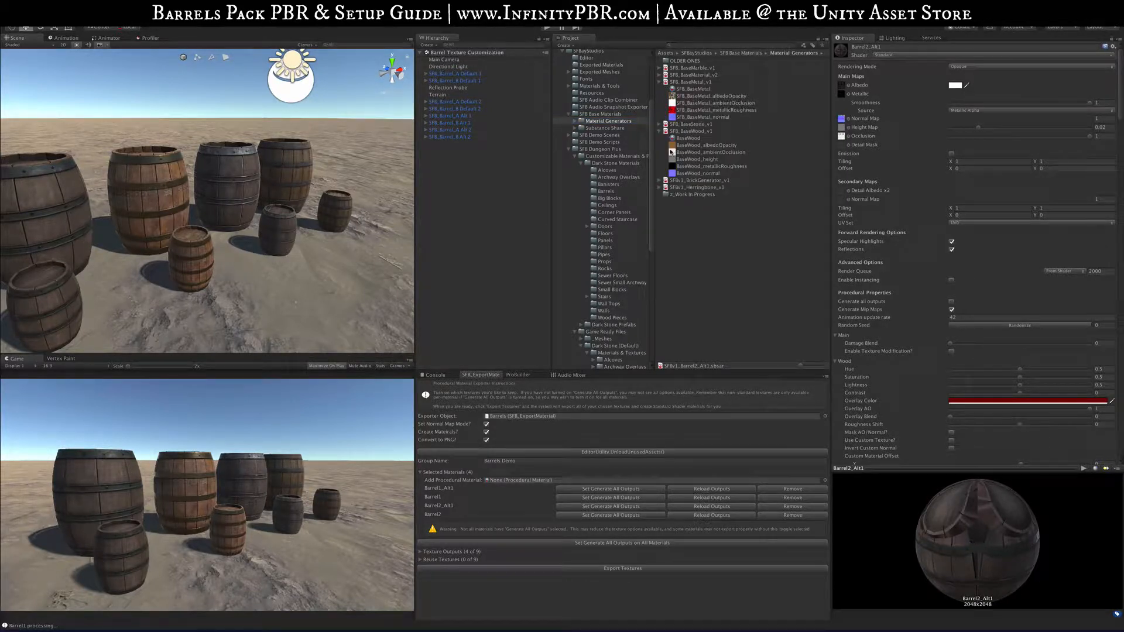
click(693, 89)
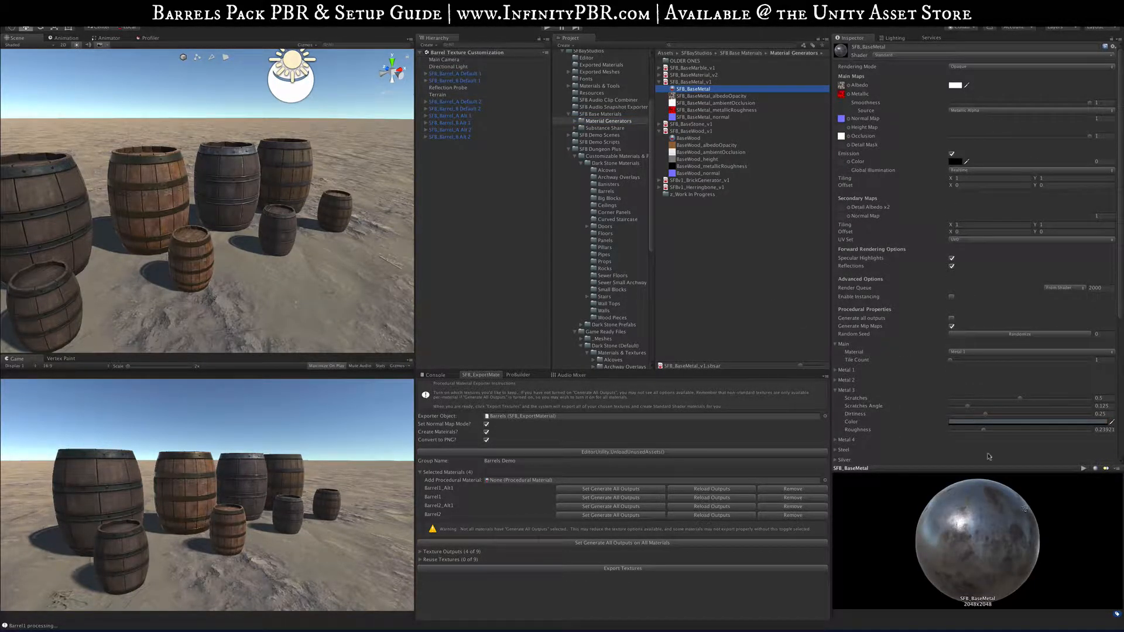
drag(991, 535, 1046, 541)
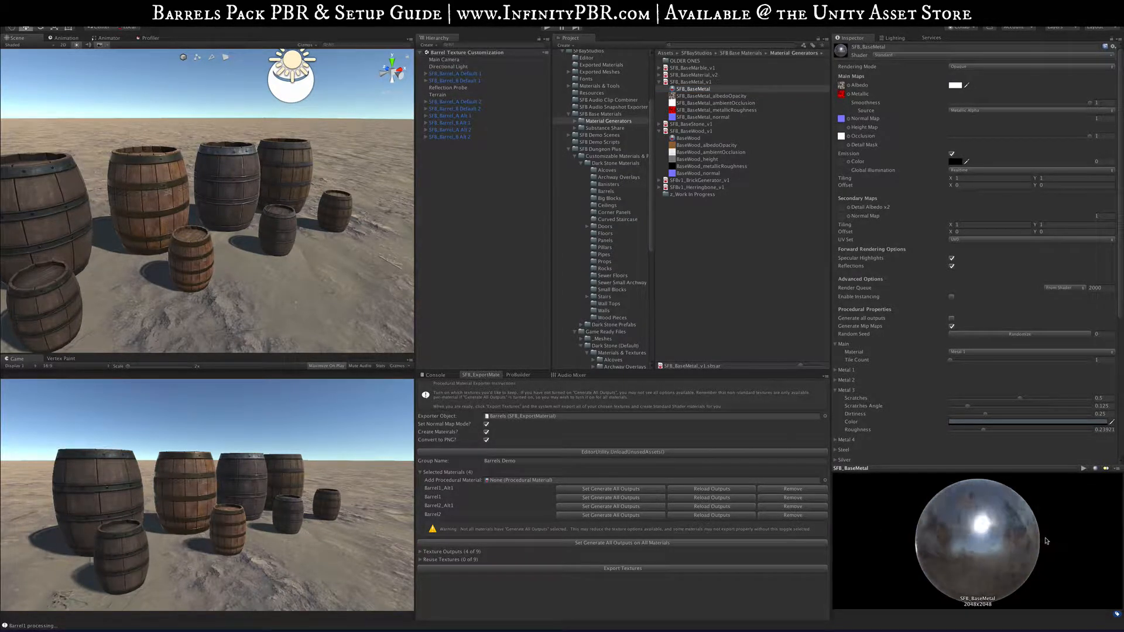
Step: Try Metal 2, Metal 3 and Metal 4 in turn as the material type of SFB_BaseMetal
scroll(956, 278, down, 6)
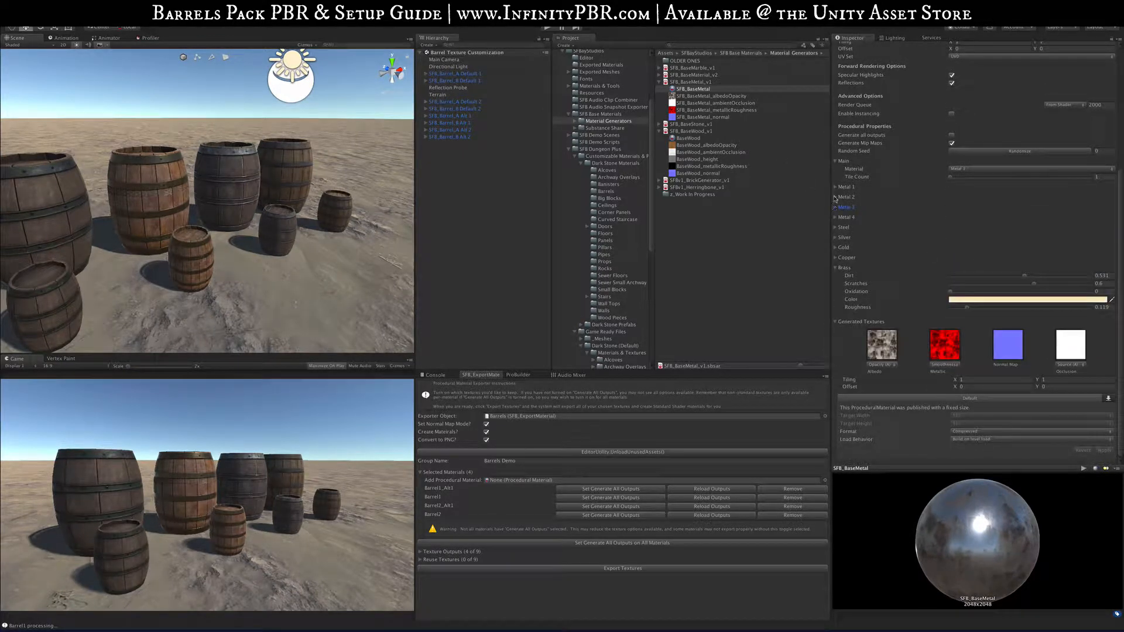
click(836, 207)
click(984, 221)
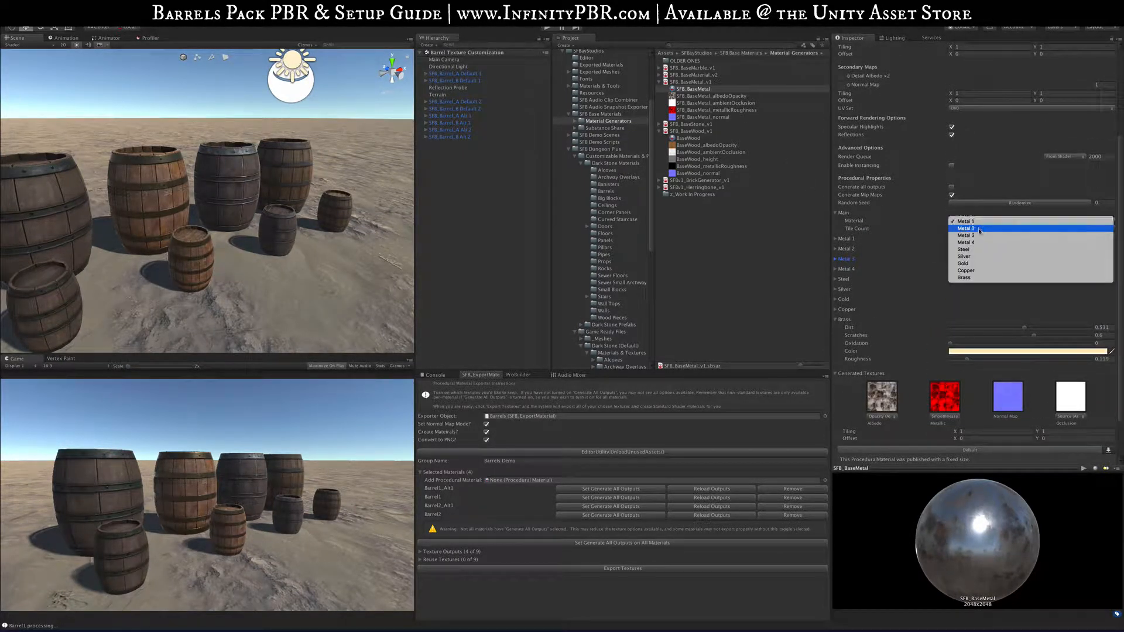
click(977, 225)
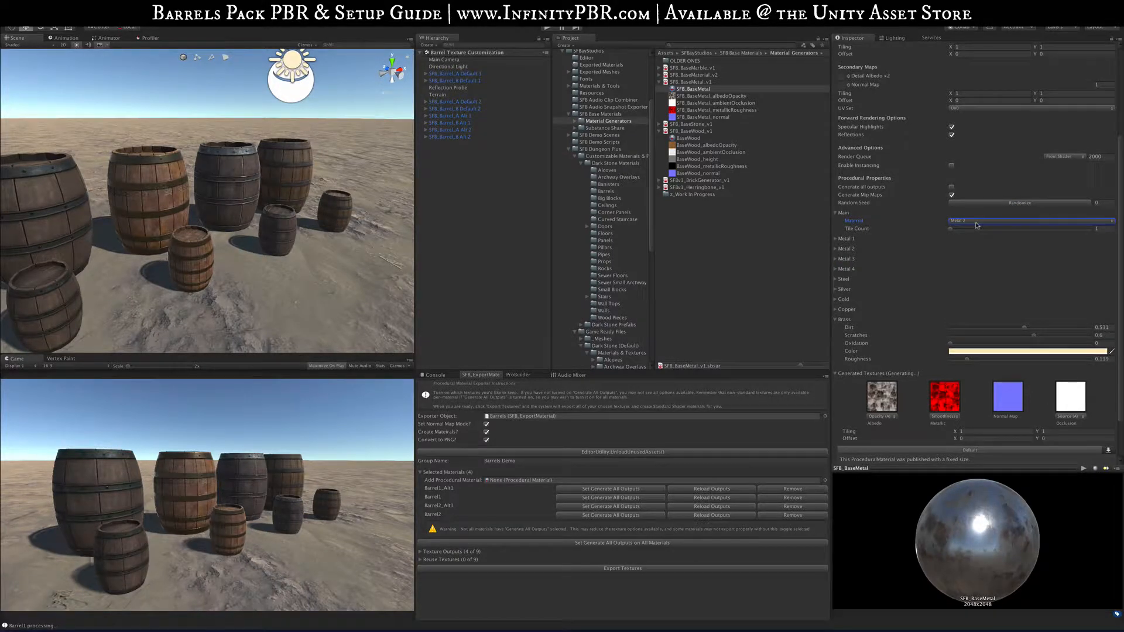
click(975, 223)
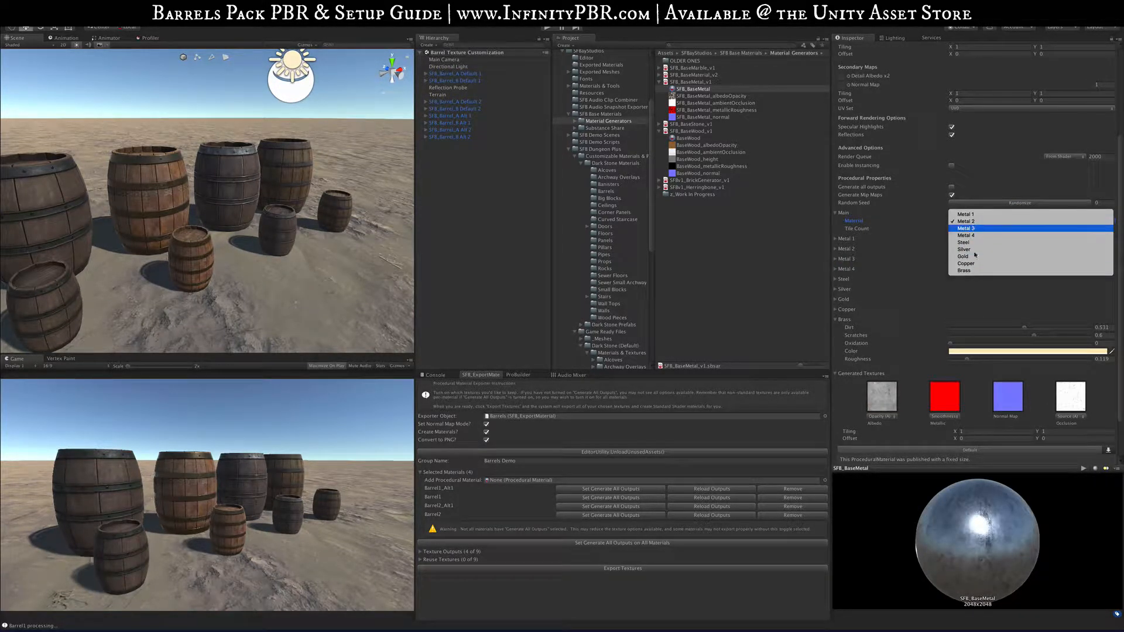
click(1010, 229)
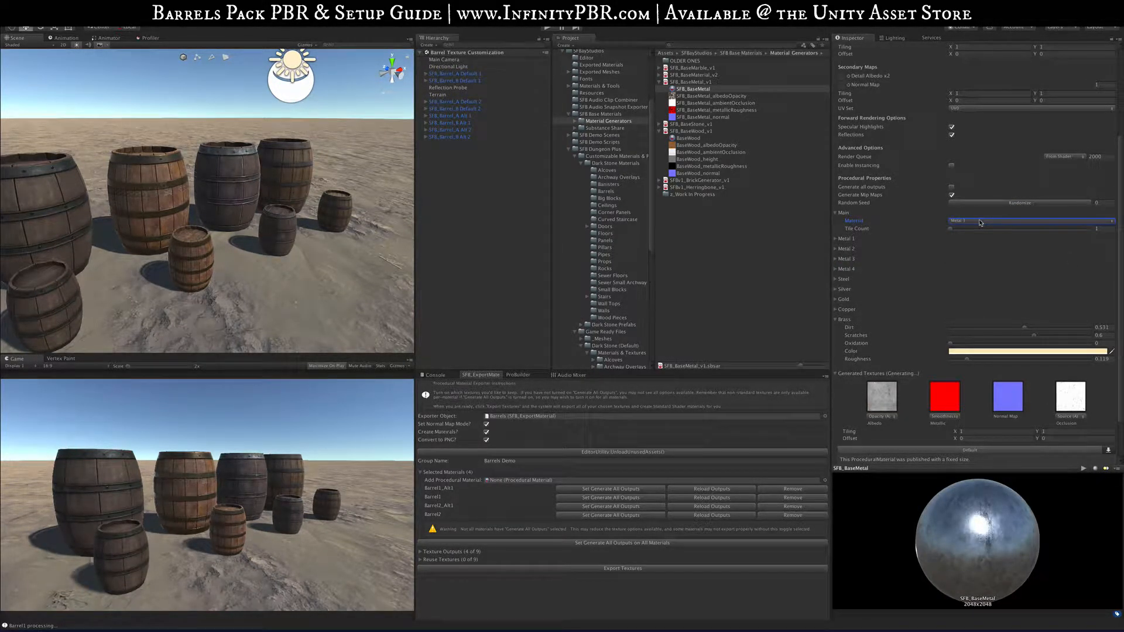
click(978, 221)
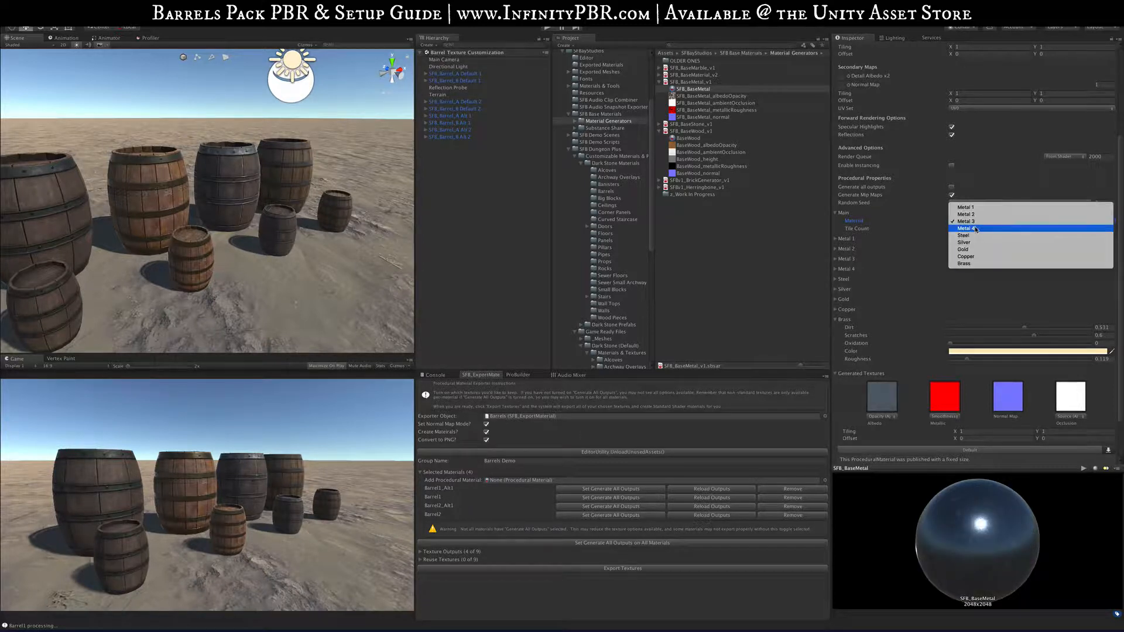
click(976, 229)
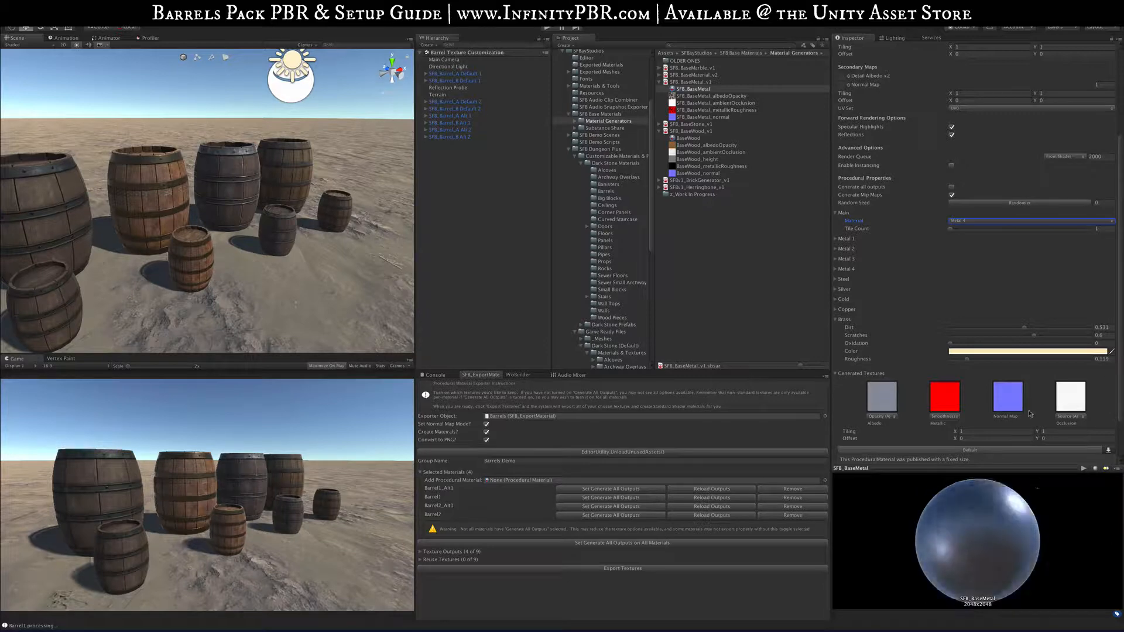
Step: Set the SFB_BaseMetal material type to Metal 2 and its age to about 0.6, with roughness about 0.33
click(978, 220)
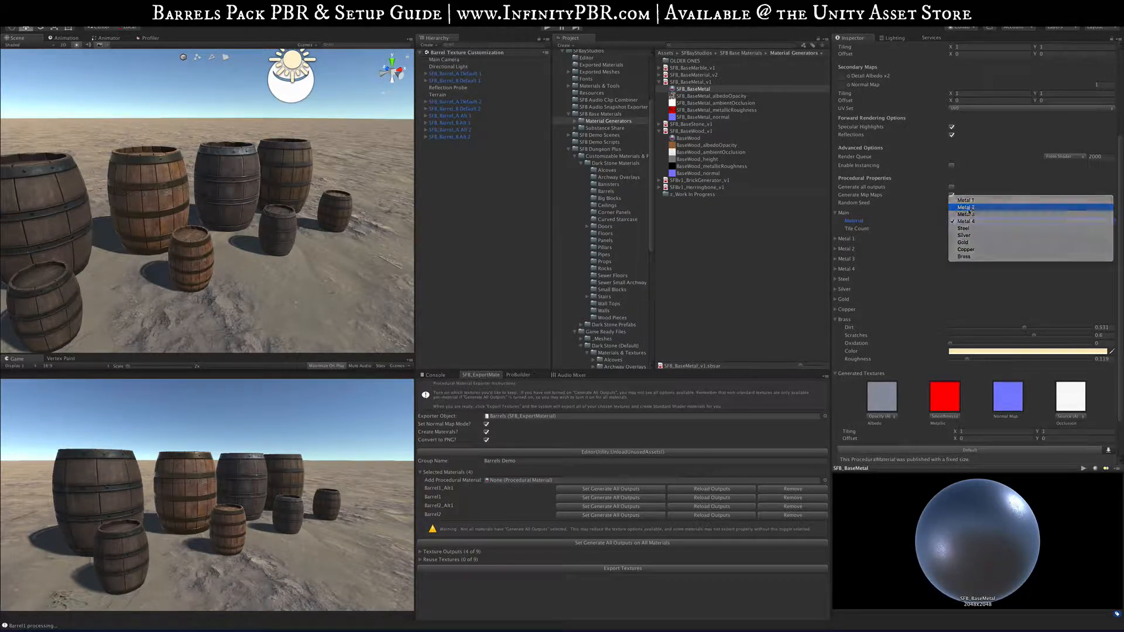
click(966, 206)
click(836, 248)
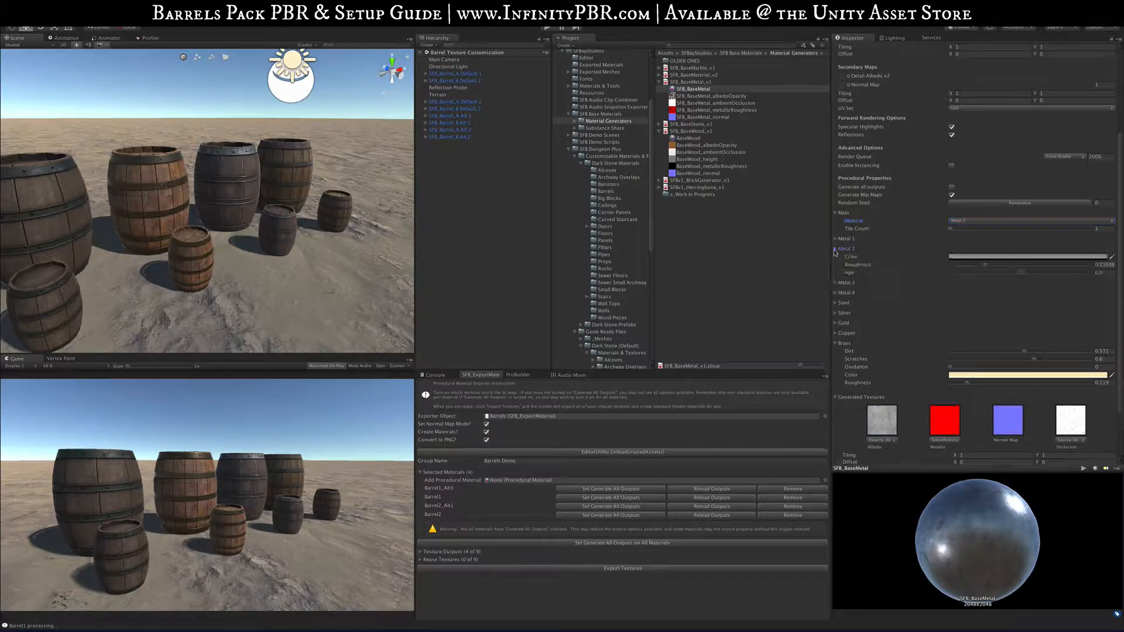
drag(1012, 266, 1083, 273)
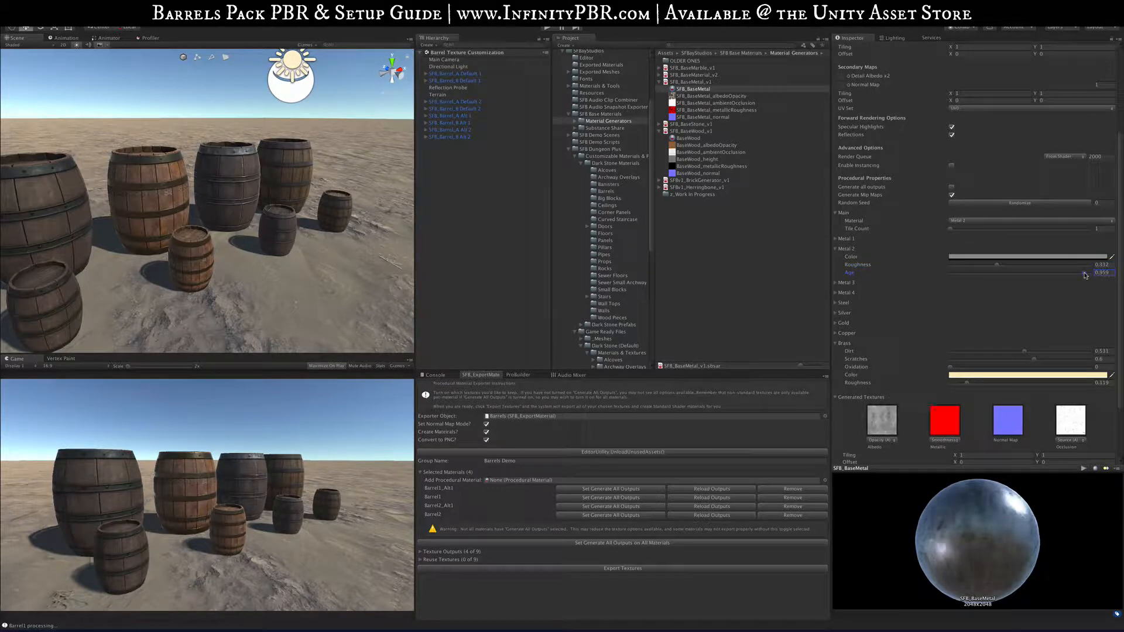
drag(993, 270, 1034, 272)
Step: Change the Metal 2 color to a dark neutral grey after trying red, and collapse the Brass settings
click(969, 257)
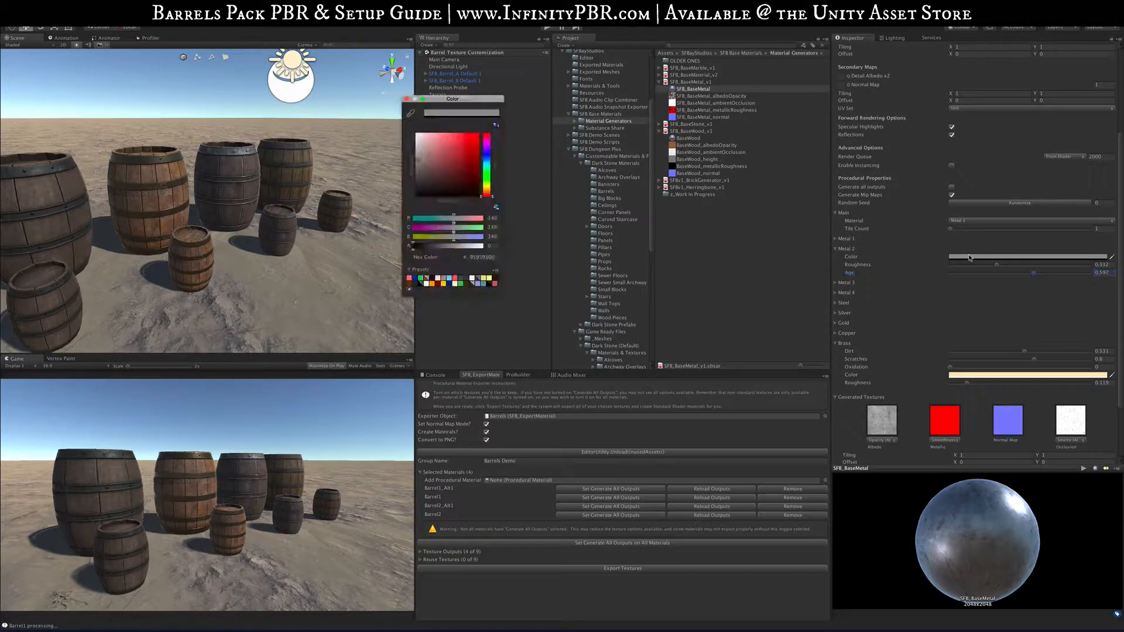
click(474, 156)
click(444, 177)
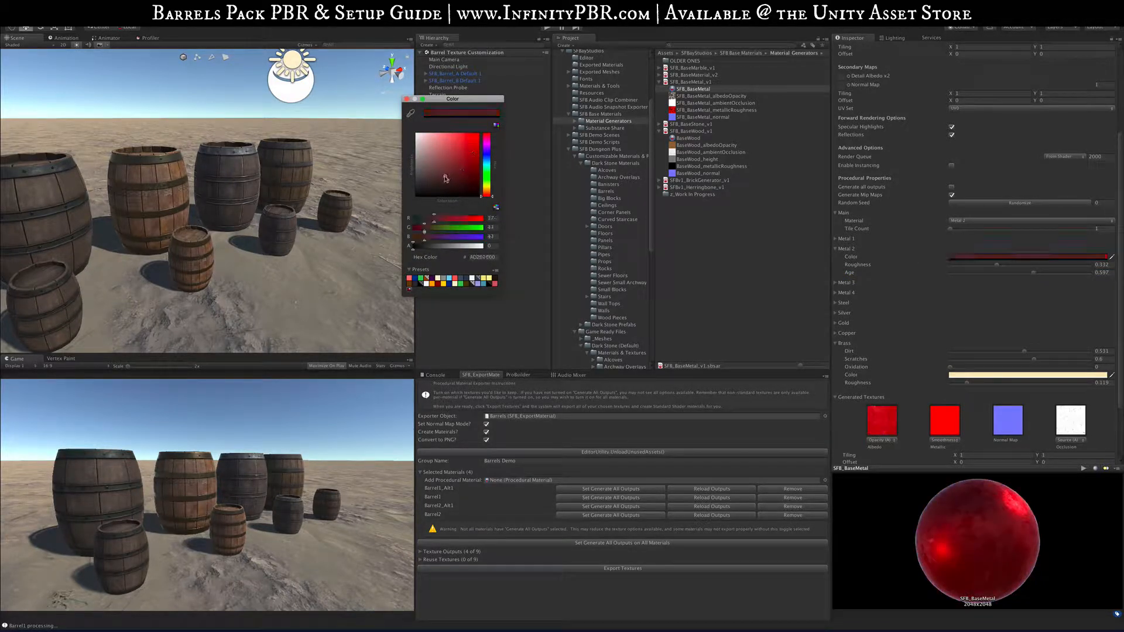
click(419, 175)
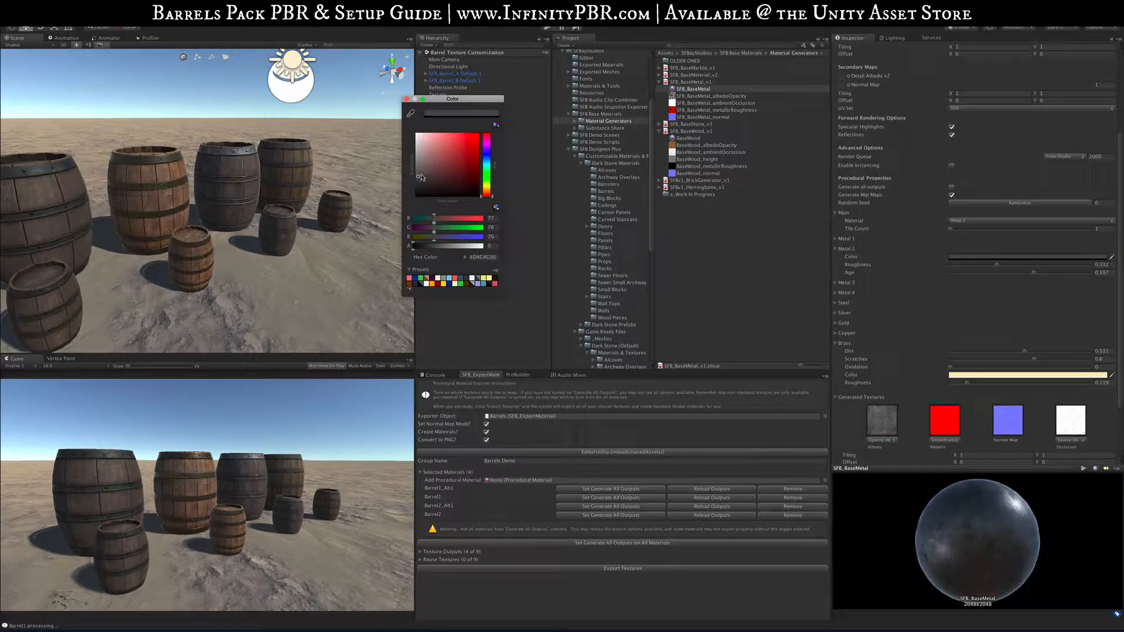
click(407, 99)
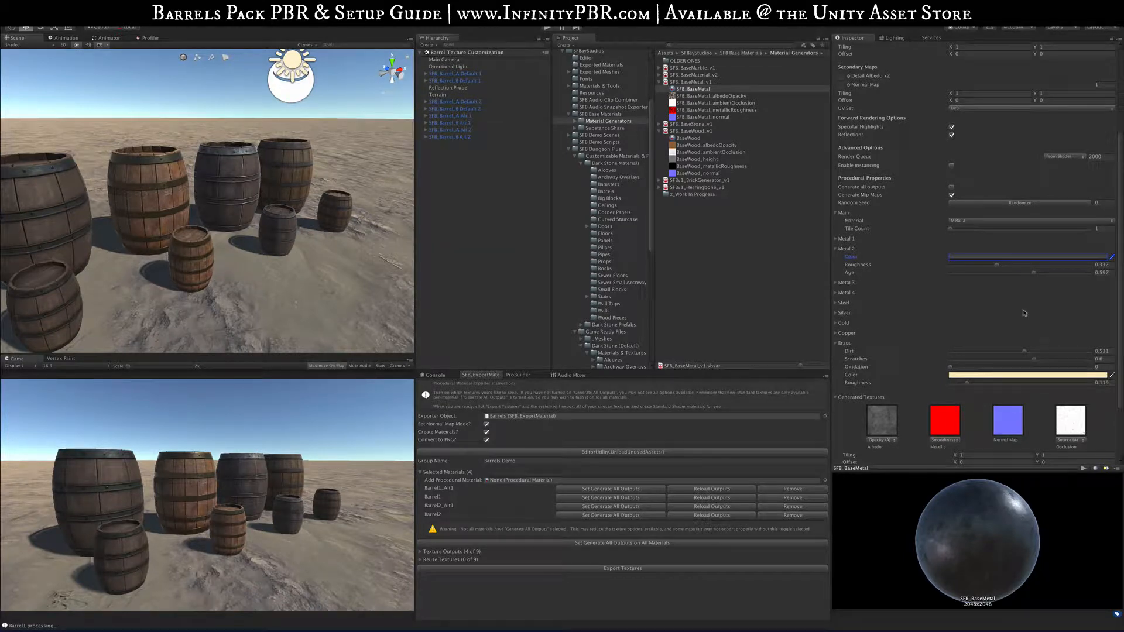
click(836, 344)
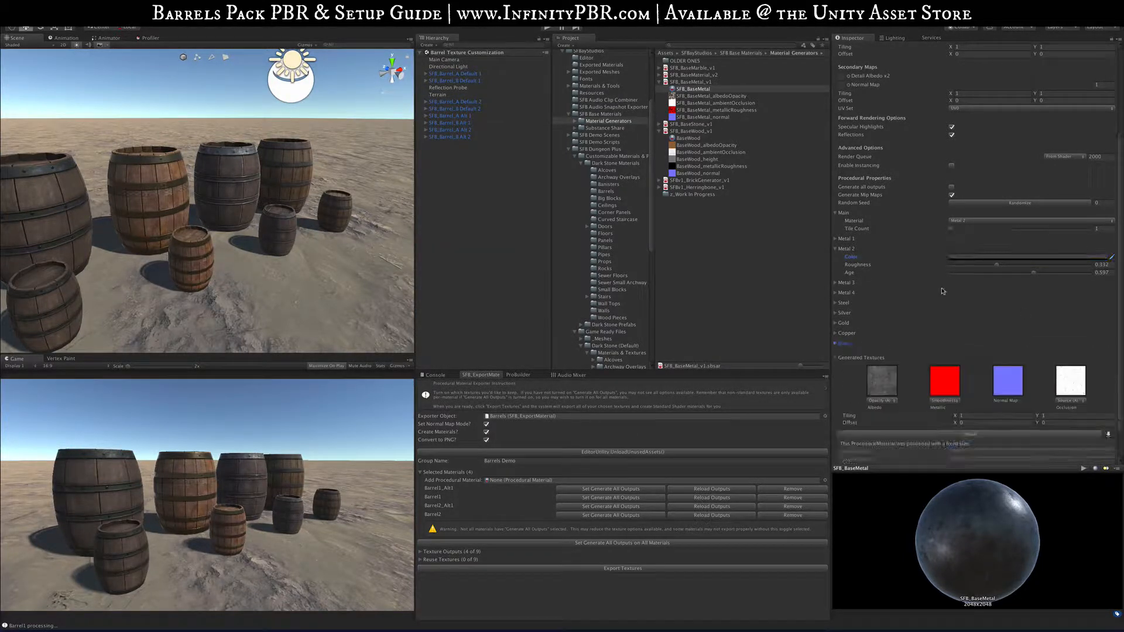
Step: Select the BaseWood material and set its wood type to Wood 2, keeping the Wood Weathering settings expanded
click(686, 139)
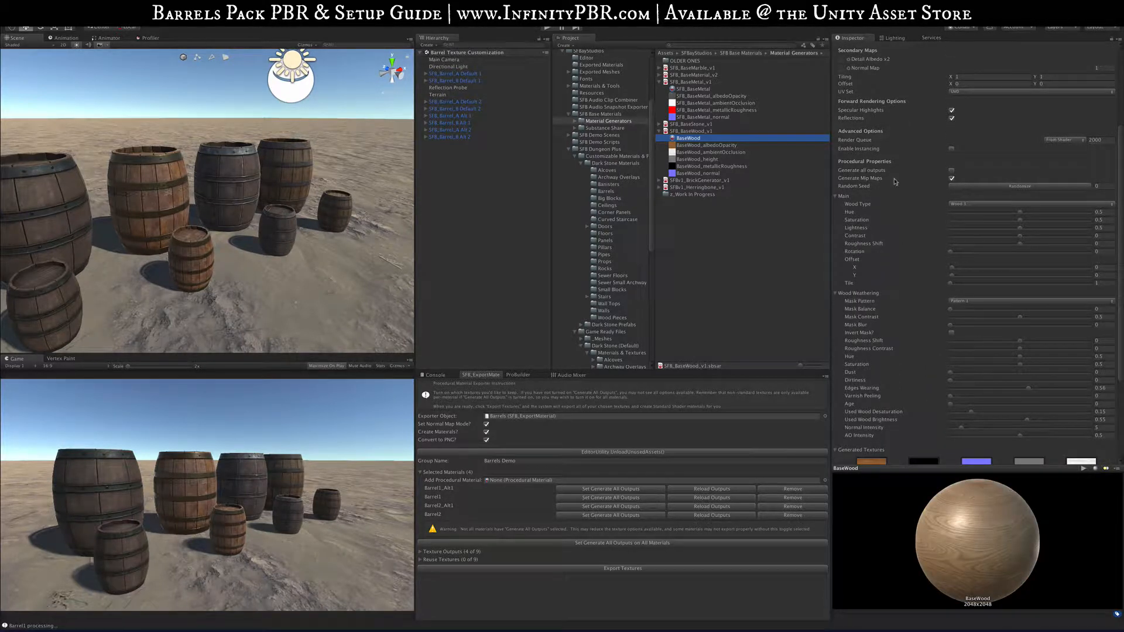
click(989, 205)
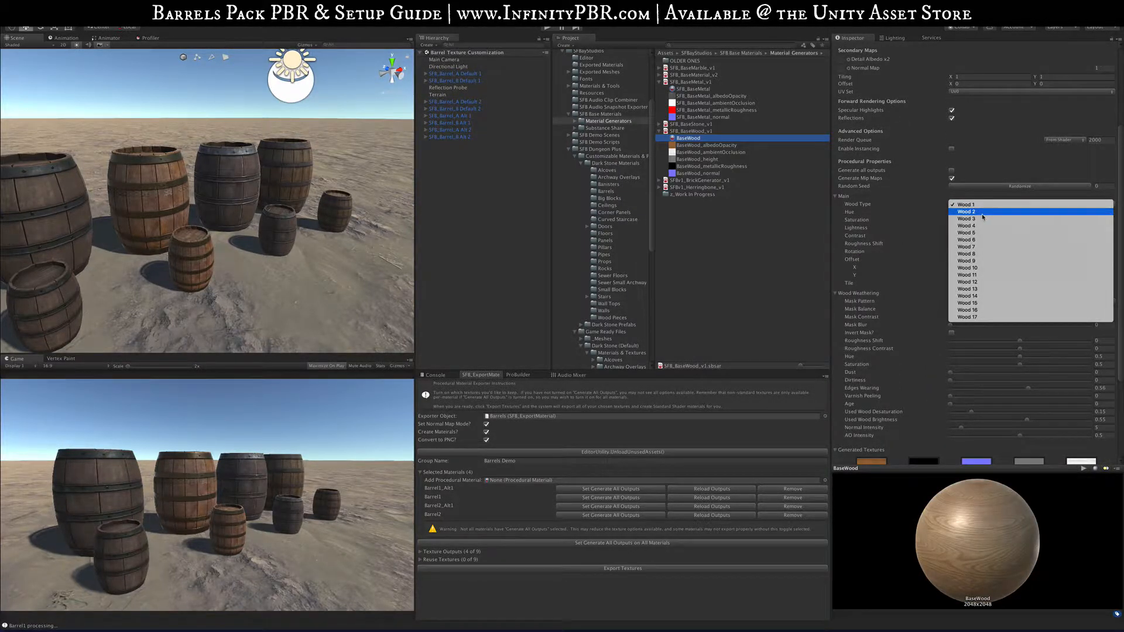
click(981, 213)
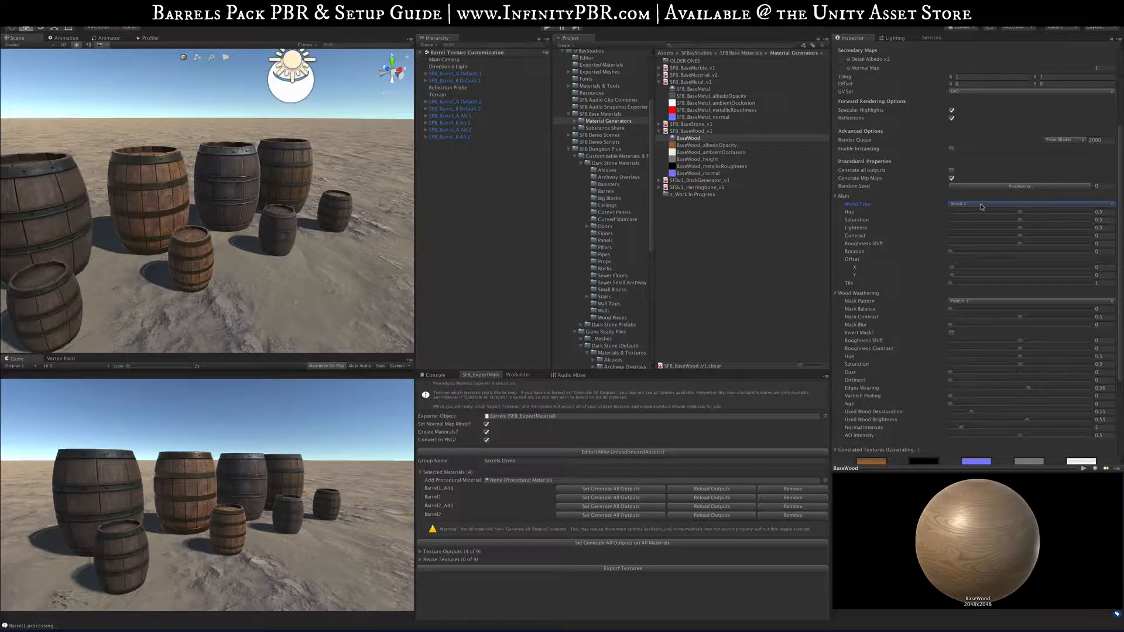
click(982, 205)
click(899, 192)
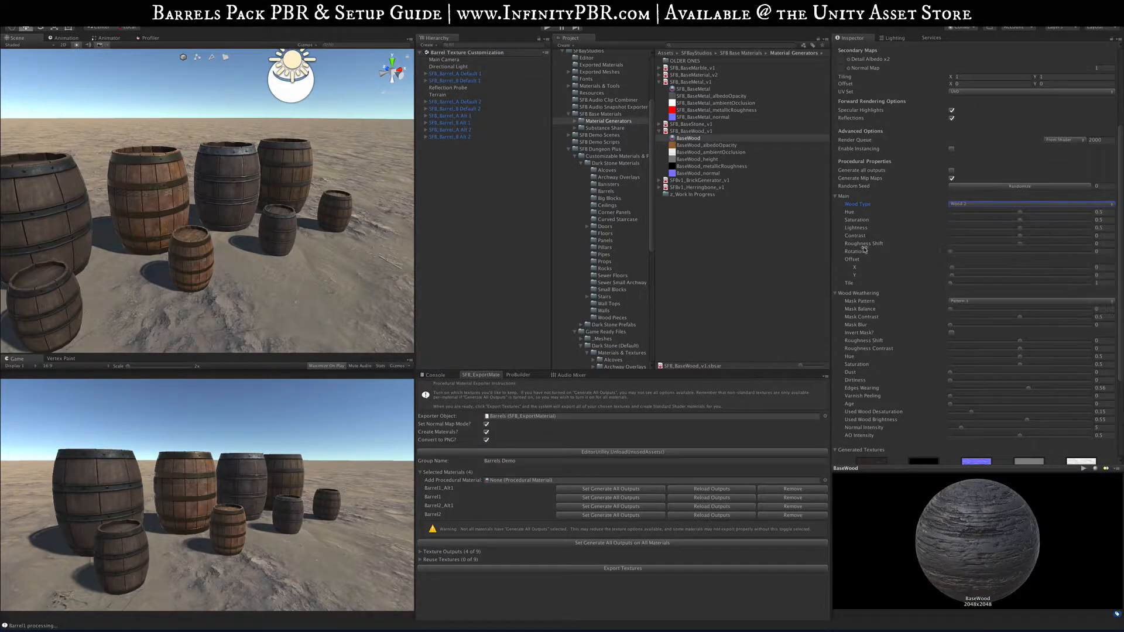
click(835, 293)
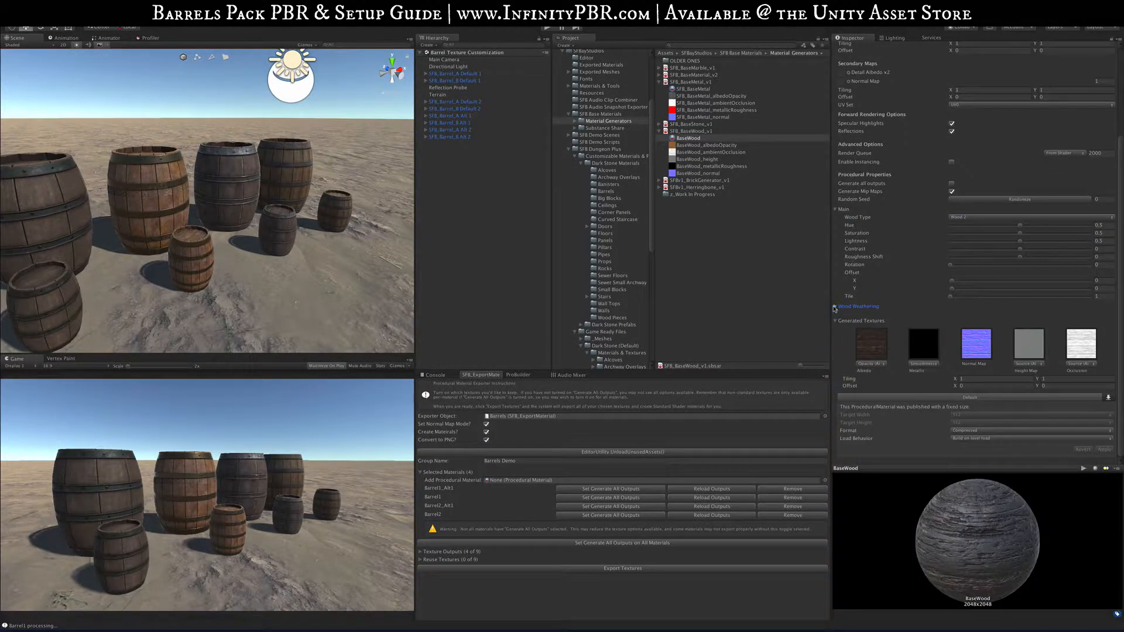
click(834, 306)
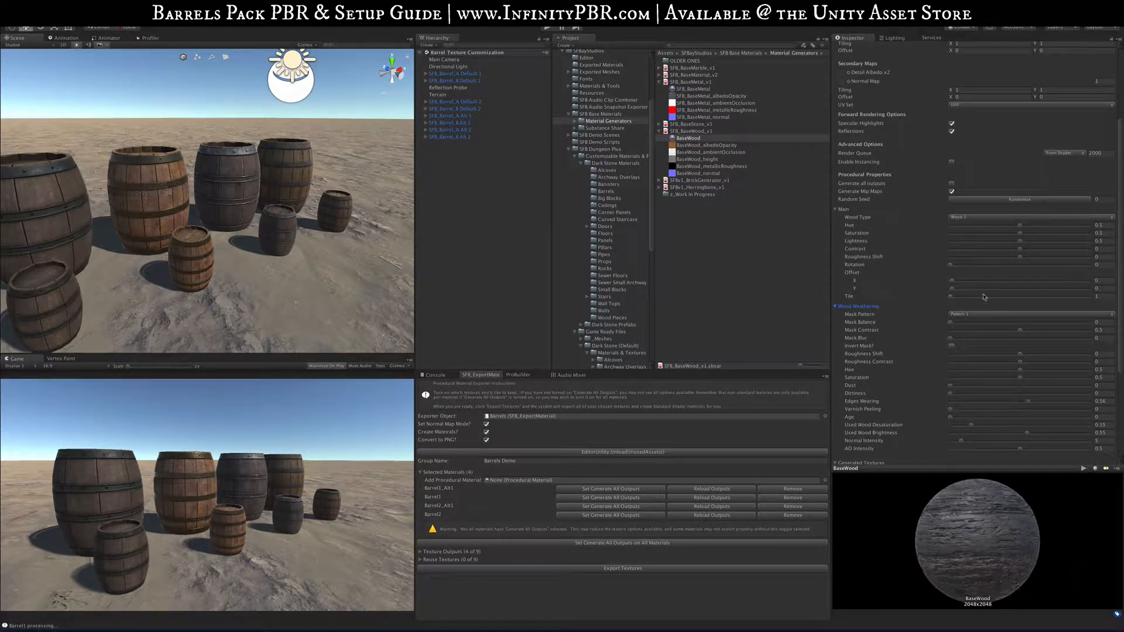
Step: Try the BaseWood wood types one by one from Wood 3 through Wood 8
click(977, 218)
click(976, 220)
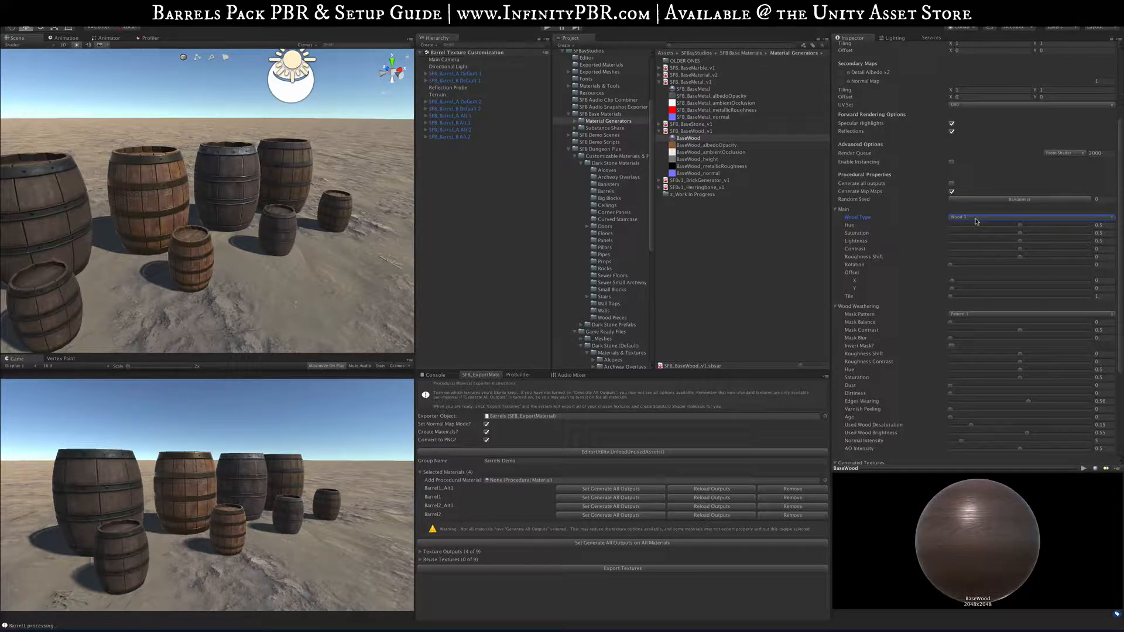
click(976, 220)
click(976, 223)
click(975, 220)
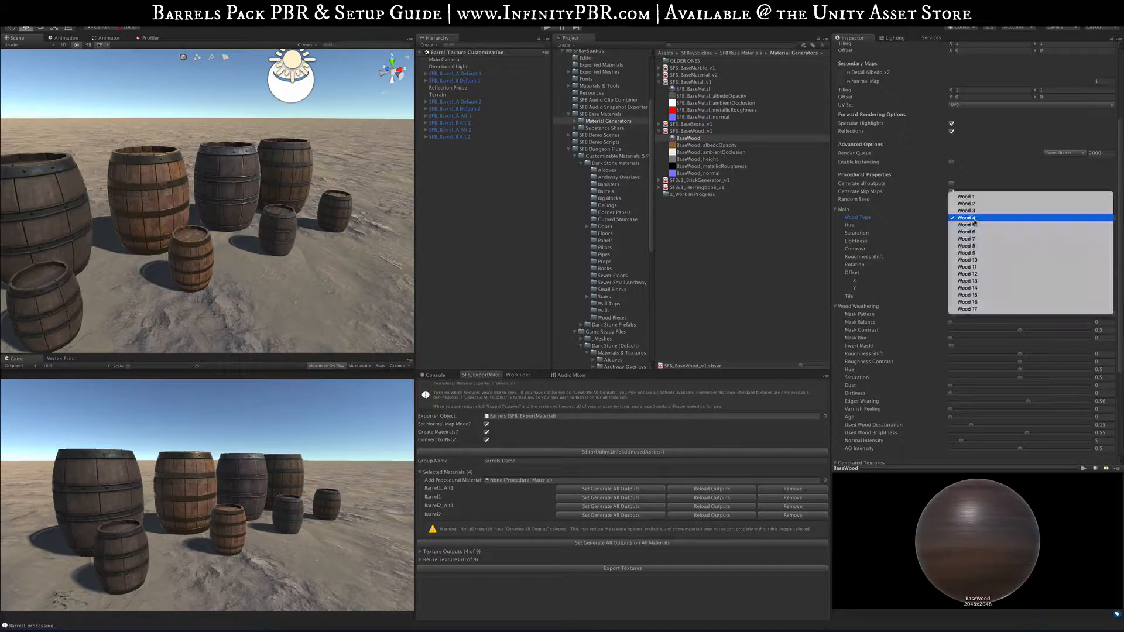
click(975, 224)
click(976, 219)
click(975, 219)
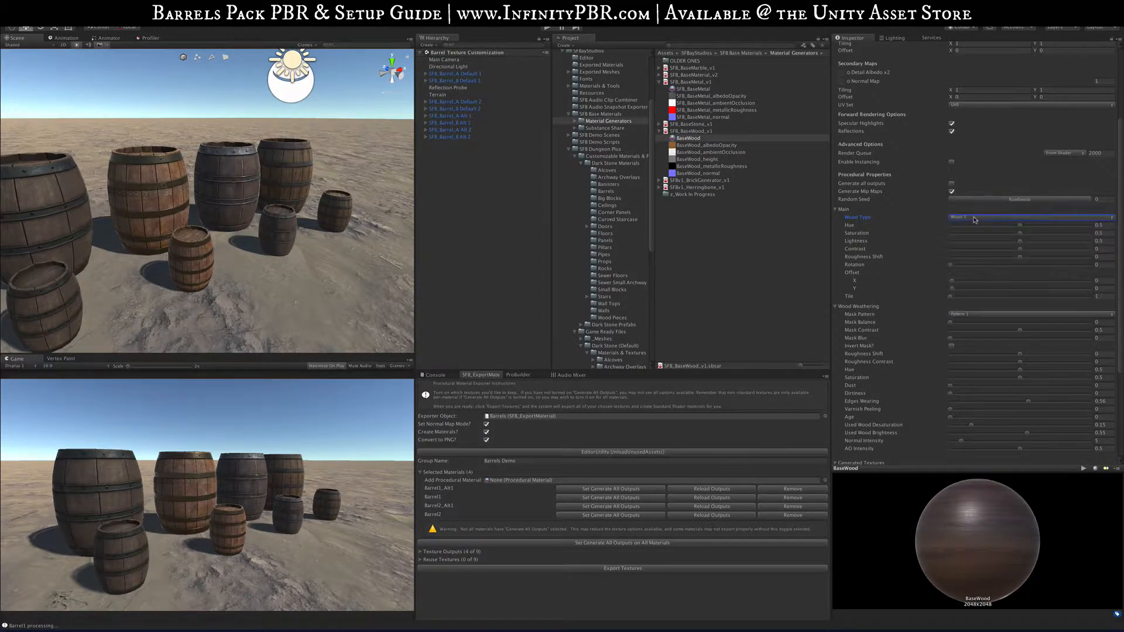
click(974, 219)
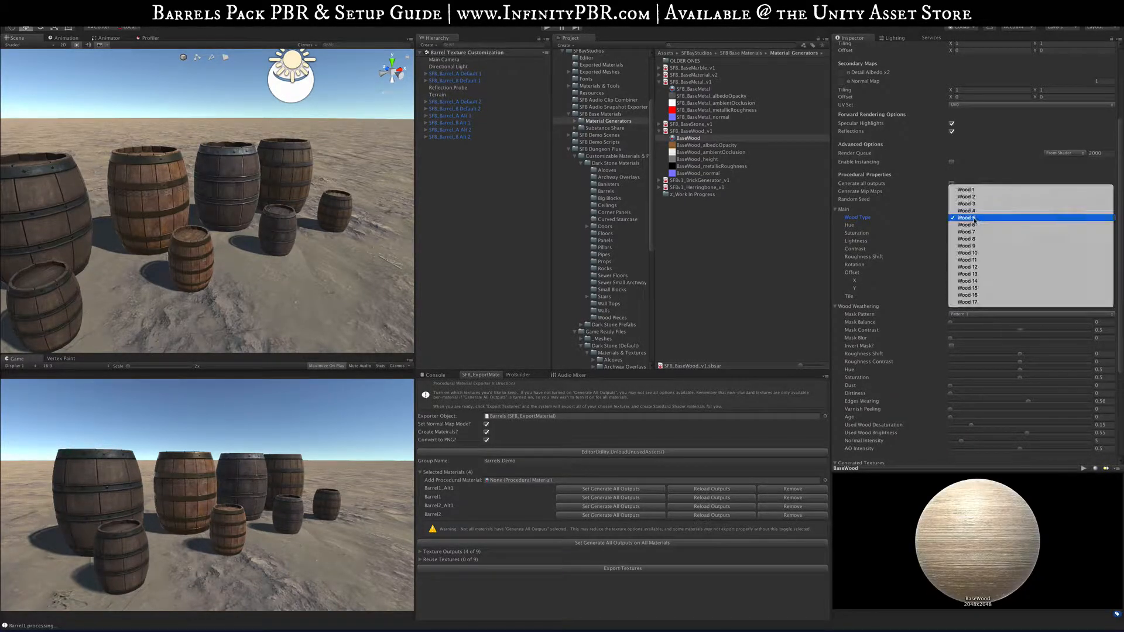
click(974, 228)
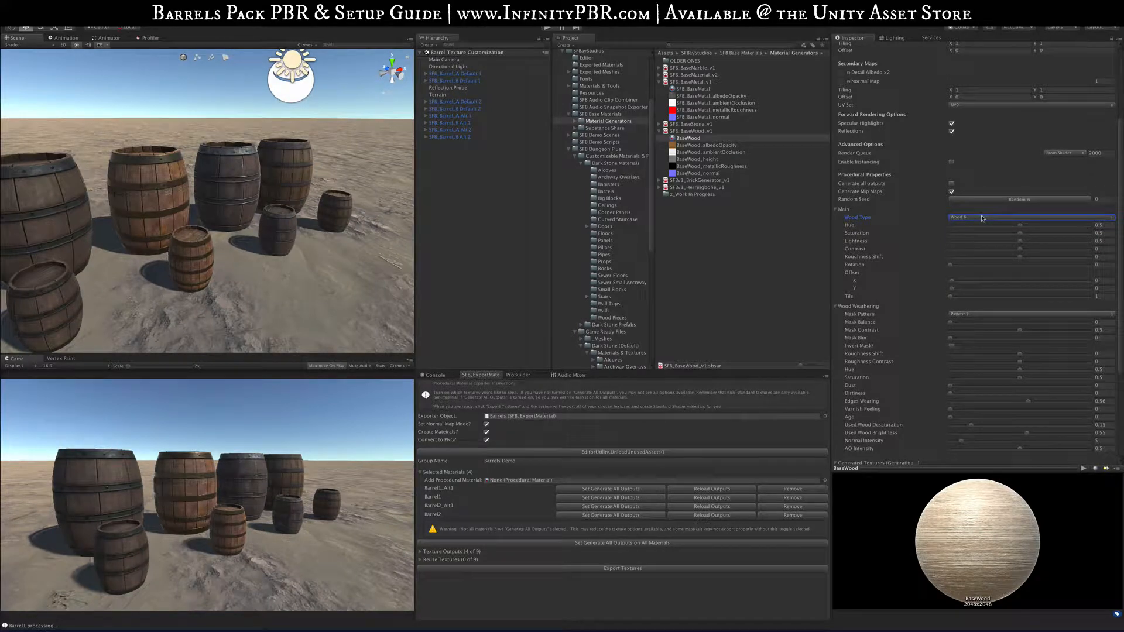
click(981, 218)
click(980, 224)
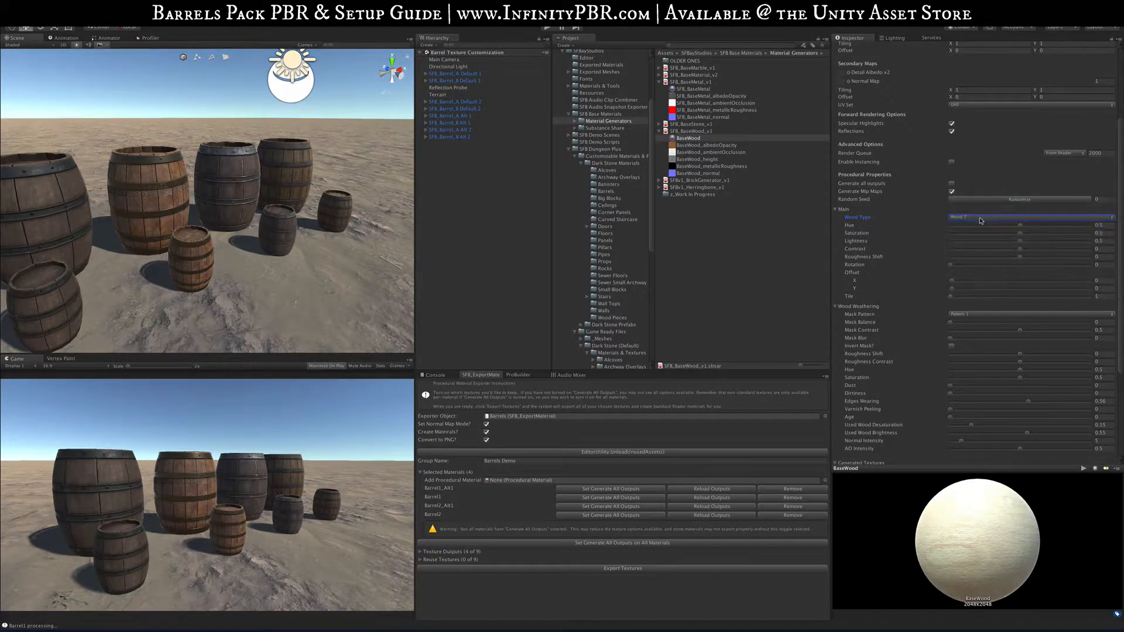
click(981, 218)
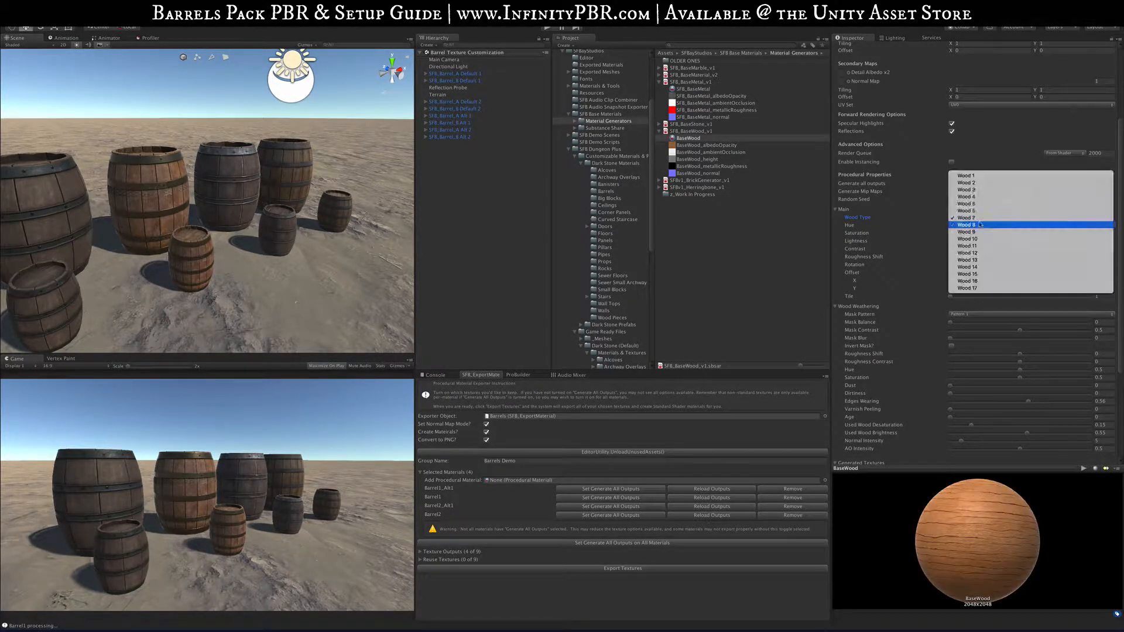
click(980, 225)
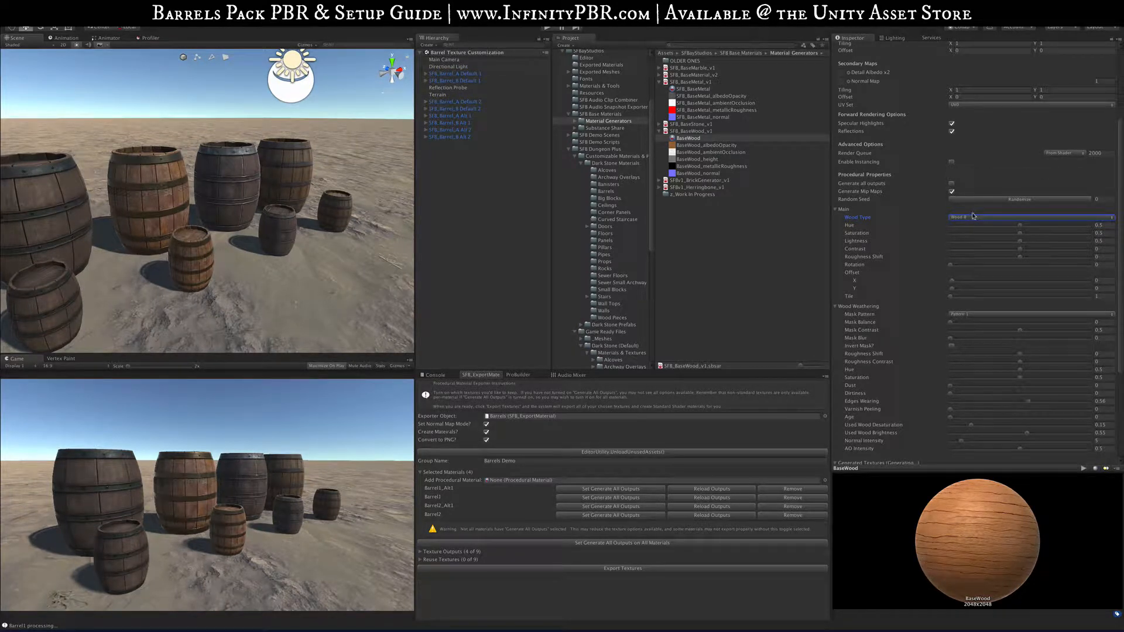
Step: Set the BaseWood wood type to Wood 9 and rotate the material preview sphere to inspect it
click(974, 216)
click(980, 225)
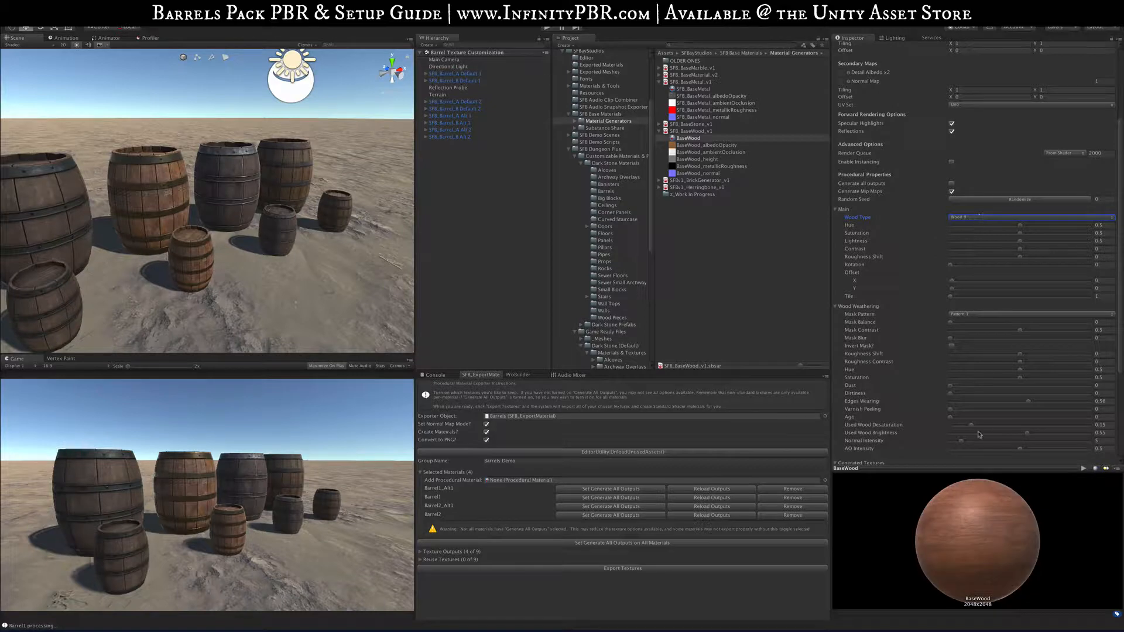
mouse_move(982, 498)
mouse_down()
mouse_move(918, 496)
mouse_move(898, 477)
mouse_move(971, 517)
mouse_up()
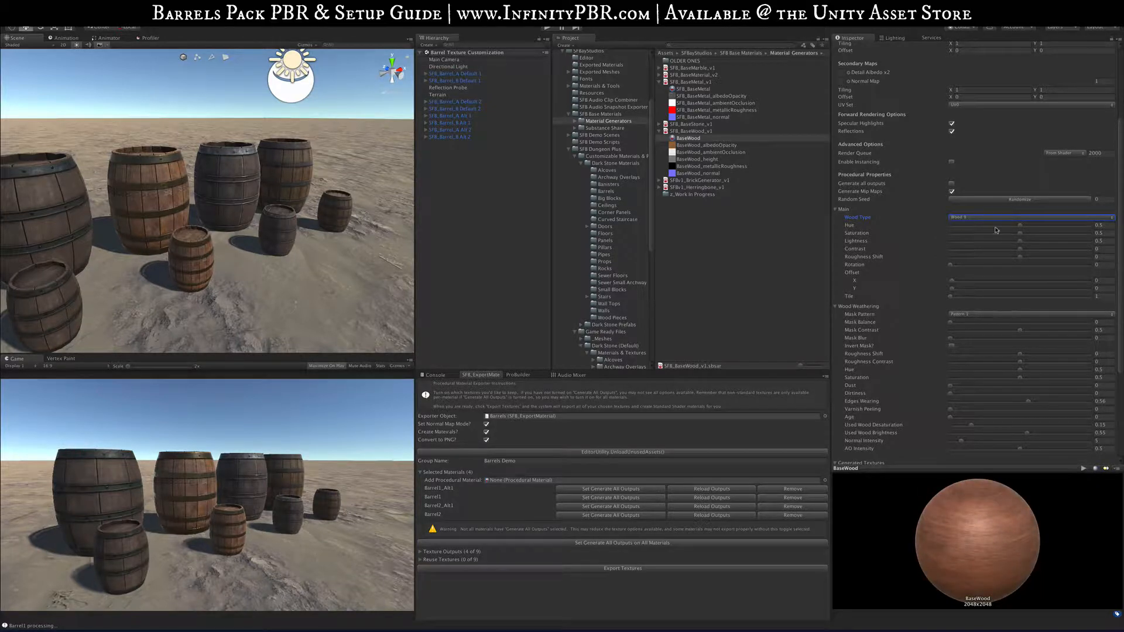
Step: Adjust BaseWood's hue to 0.496, saturation to 0.5, lightness to 0.496, contrast to 0.062 and roughness shift to about -0.12 in the Main settings
click(1055, 227)
mouse_move(1056, 227)
mouse_down()
mouse_move(988, 227)
mouse_move(1064, 237)
mouse_up()
key(ctrl+z)
click(1024, 226)
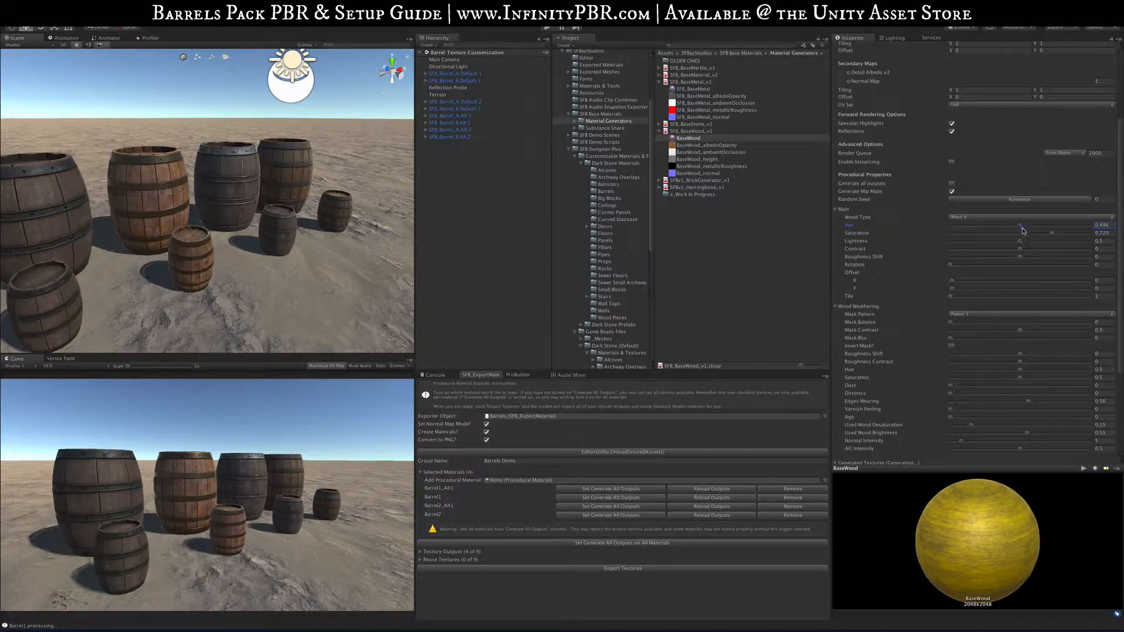
click(974, 234)
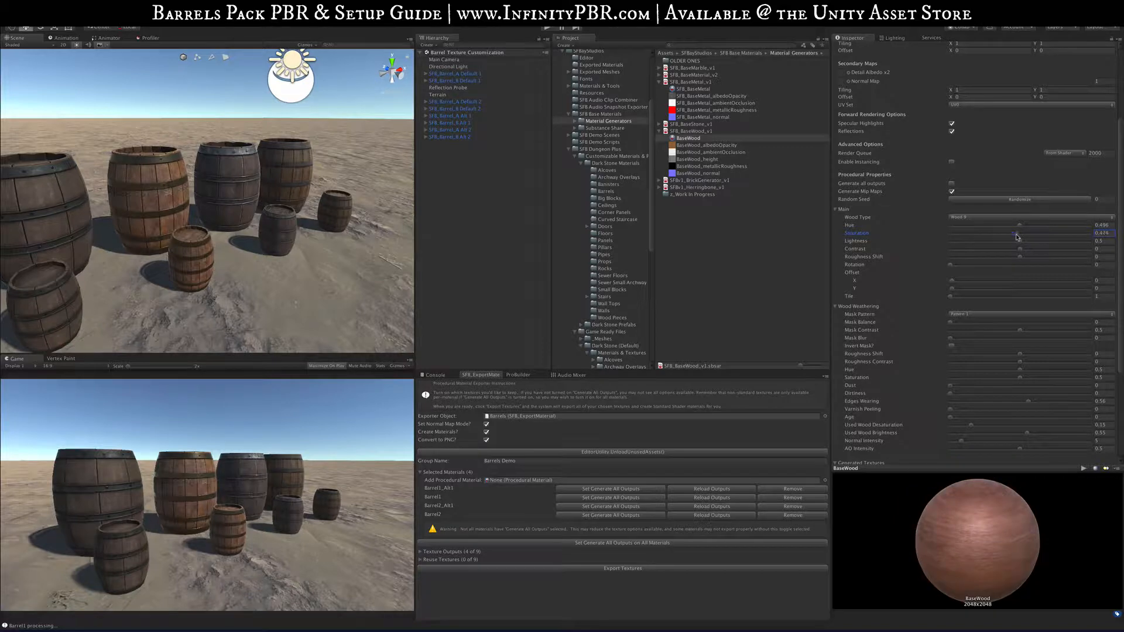
mouse_move(1016, 237)
mouse_down()
mouse_move(1069, 238)
mouse_move(1020, 238)
mouse_up()
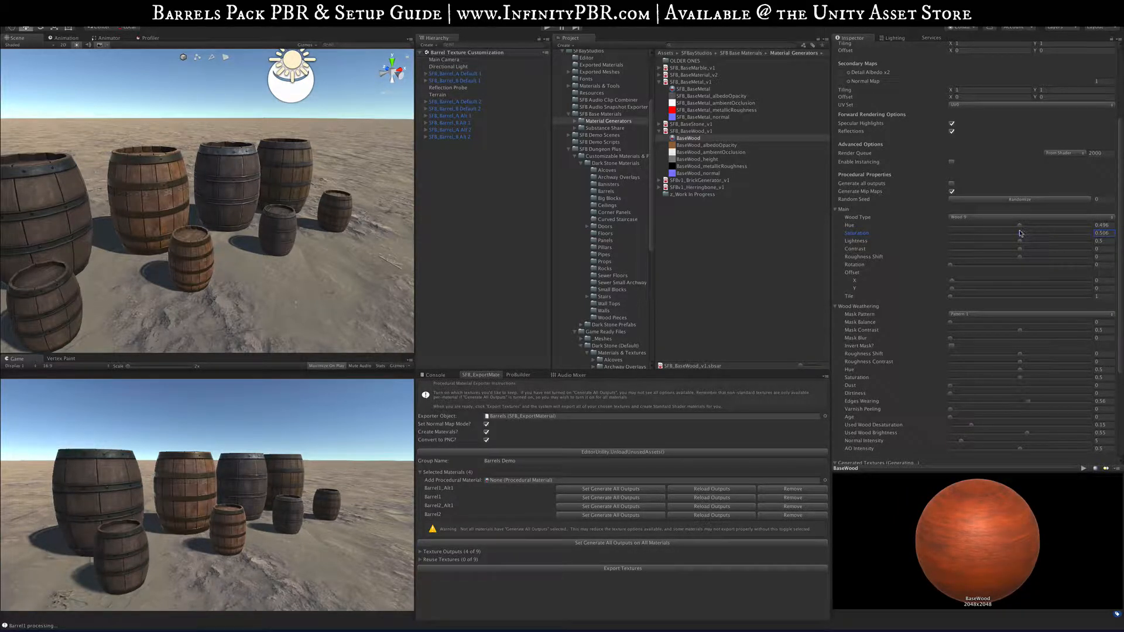
mouse_move(1020, 241)
mouse_down()
mouse_move(1041, 241)
mouse_move(1015, 240)
mouse_move(1043, 258)
mouse_move(991, 259)
mouse_move(1017, 259)
mouse_up()
Step: Set BaseWood's rotation to 0.25 after trying 0.5, and turn the preview sphere to inspect the grain direction
click(1016, 266)
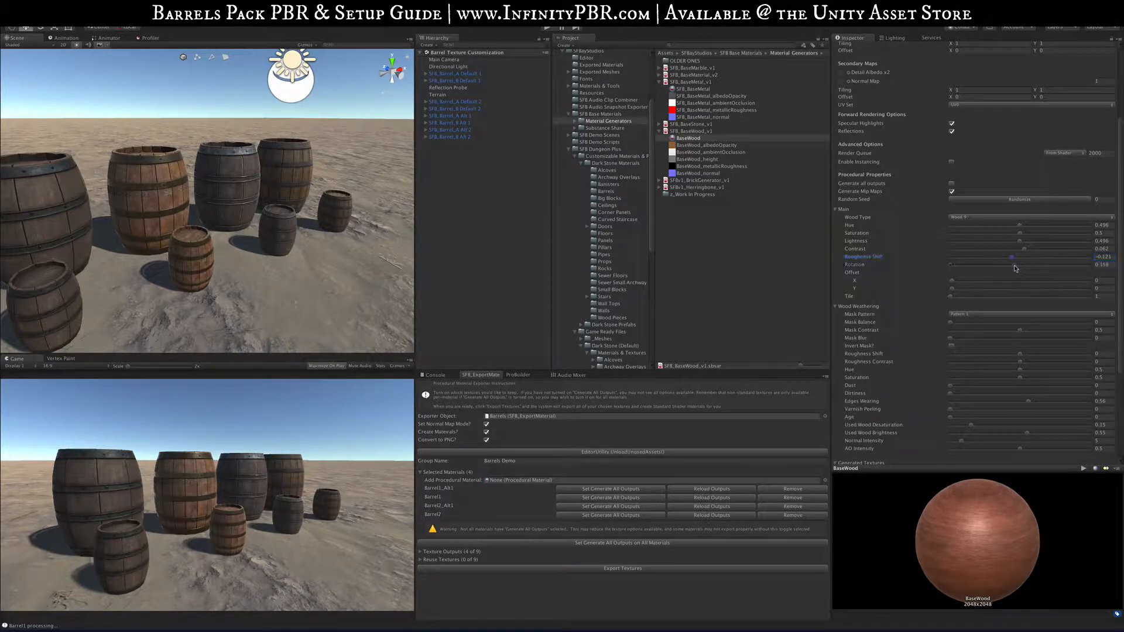
drag(1019, 268, 1103, 268)
click(1020, 266)
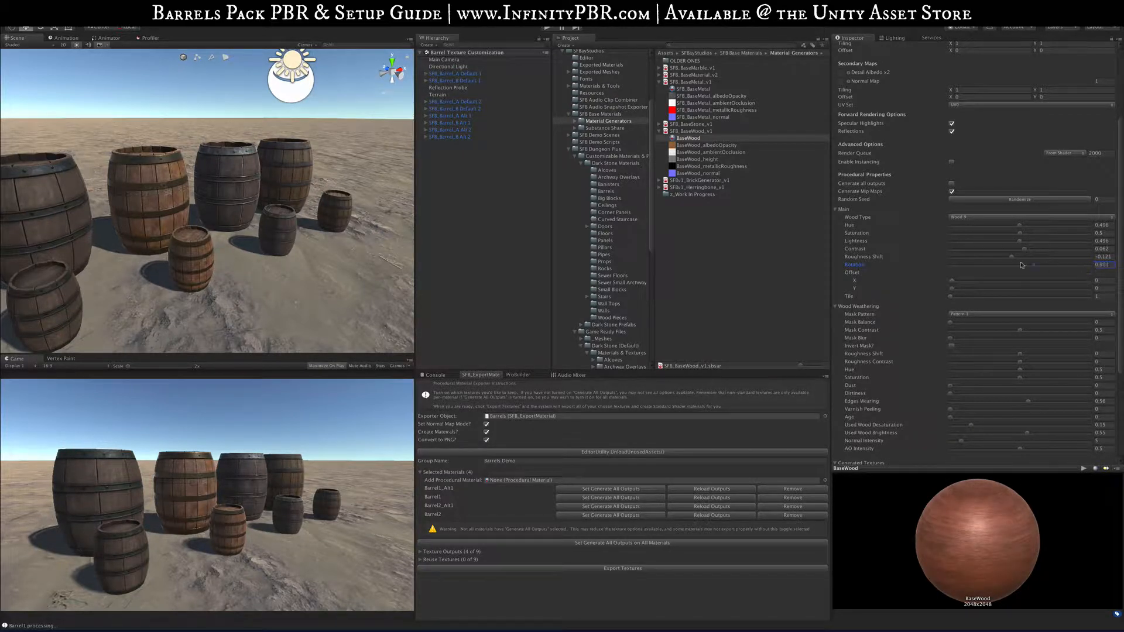
click(1101, 265)
text(0.1)
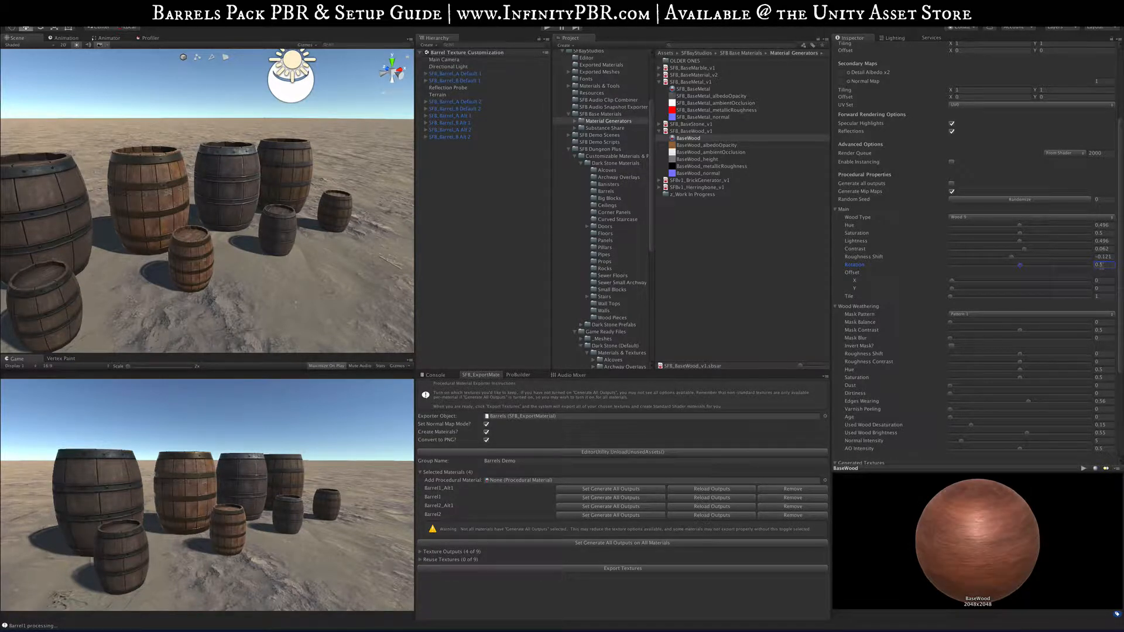
click(1098, 265)
text(0.25)
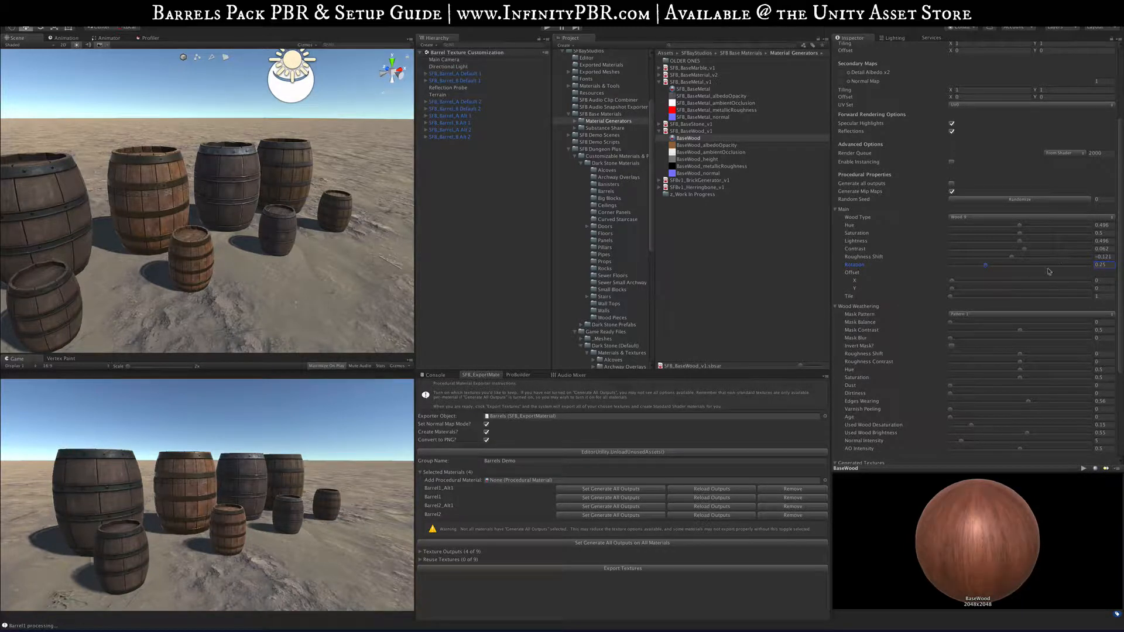
drag(983, 527, 944, 499)
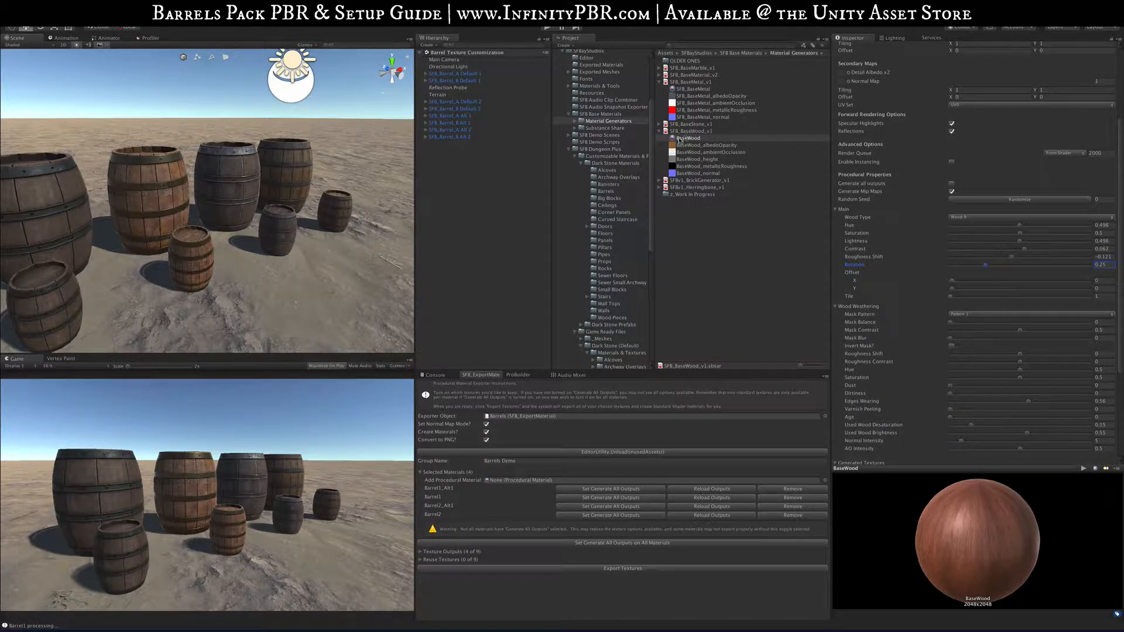
mouse_move(681, 139)
mouse_down()
mouse_move(232, 179)
mouse_move(36, 221)
mouse_move(671, 163)
mouse_move(686, 141)
mouse_move(659, 141)
mouse_up()
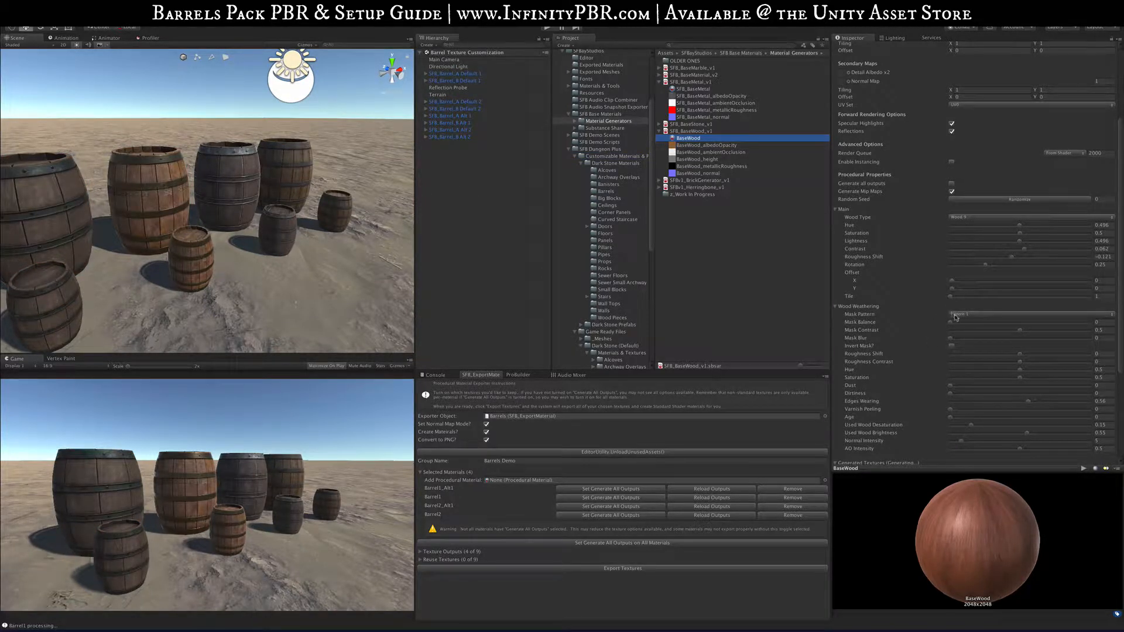
Step: Try a Wood Weathering mask balance of about 0.75, reset it to 0, and look through the mask pattern choices
scroll(1009, 316, down, 2)
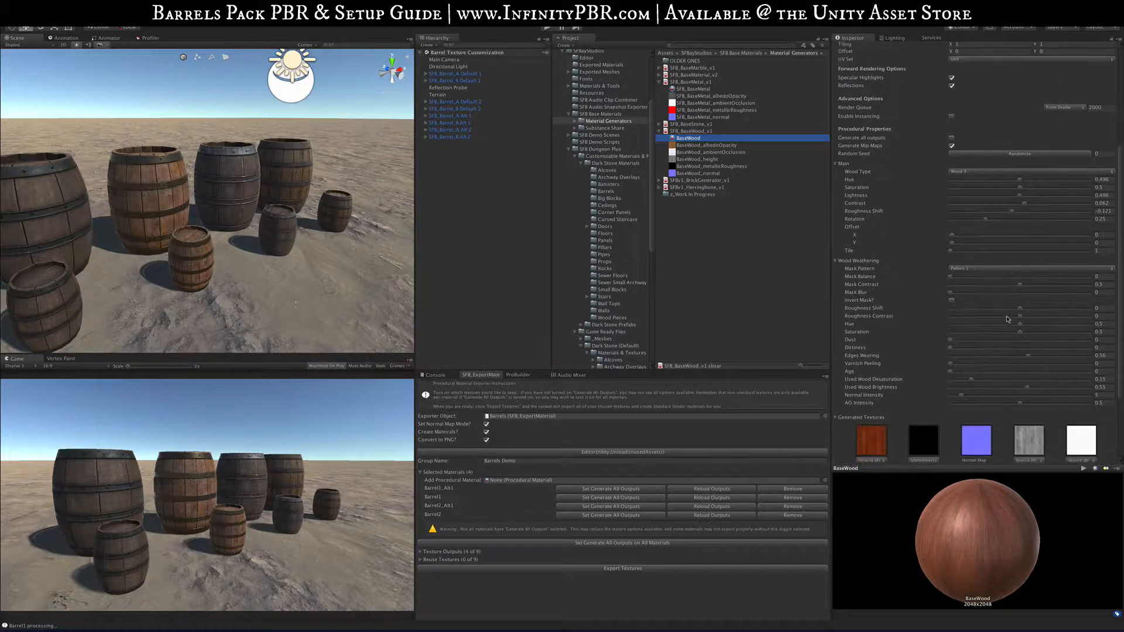
click(1055, 277)
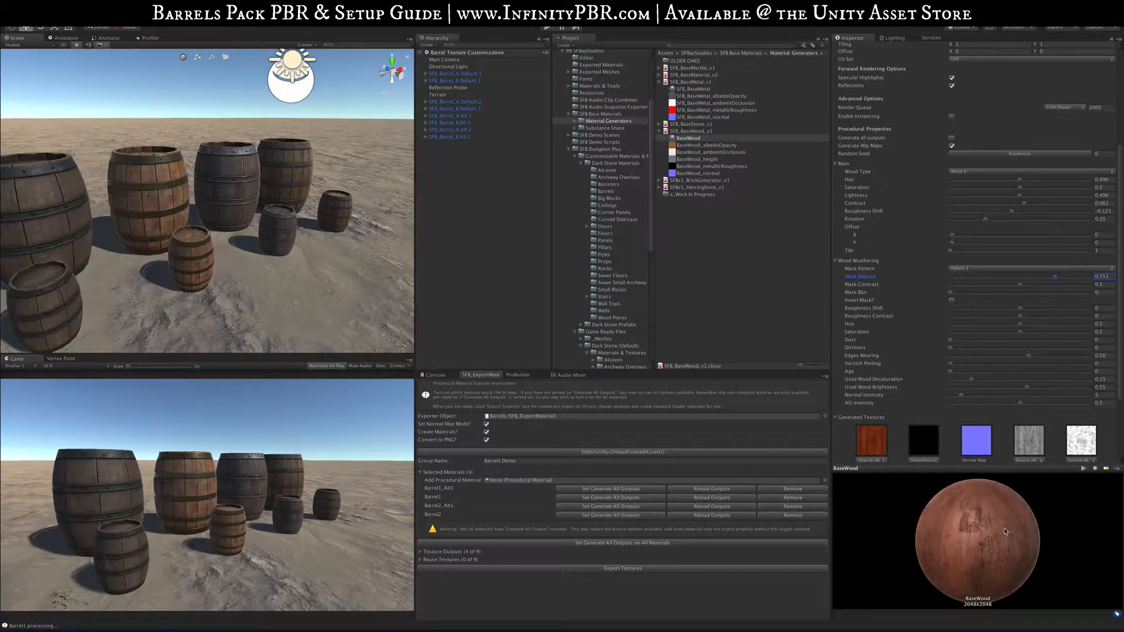
click(949, 279)
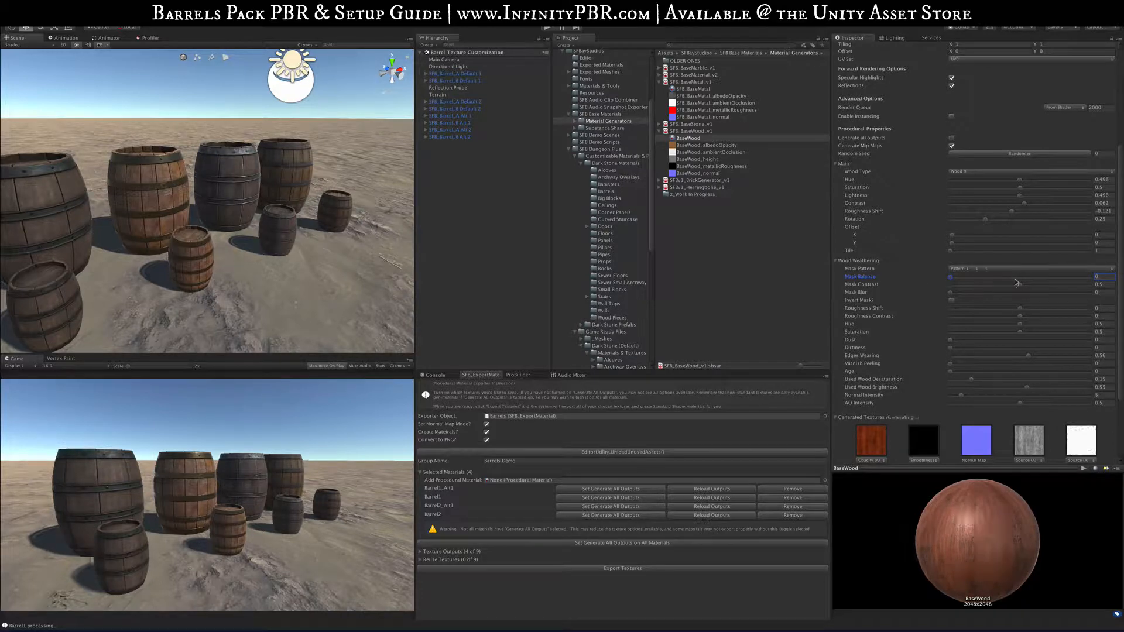
click(1001, 270)
click(926, 252)
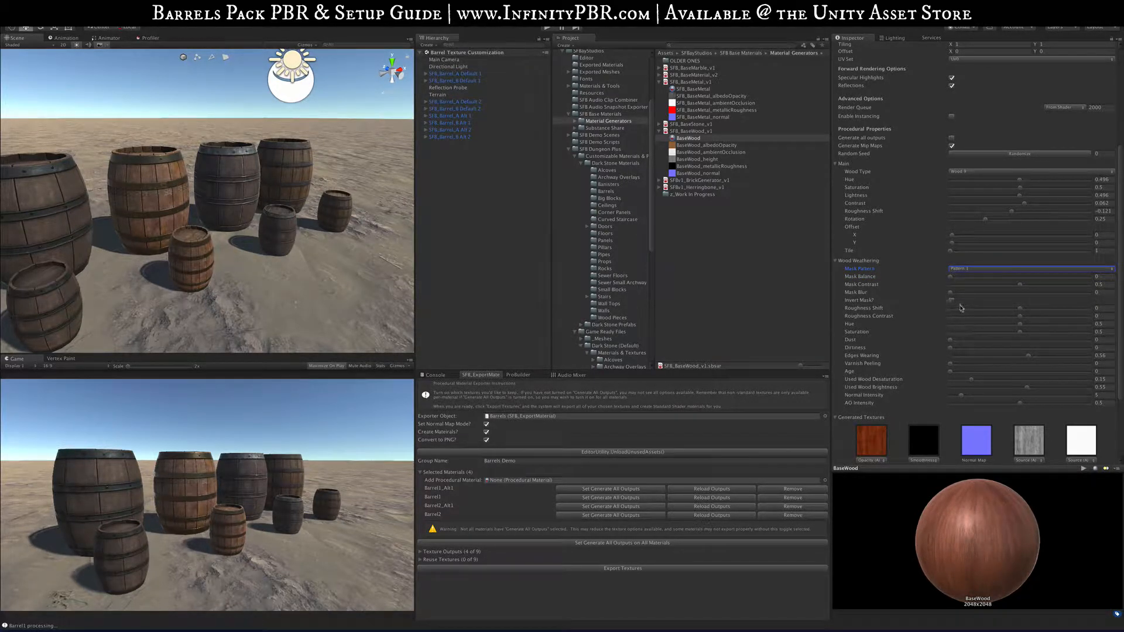
Step: Set the Wood Weathering roughness shift to -0.014 after trying -0.429, with dust at 0 and dirtiness at about 0.02
click(990, 309)
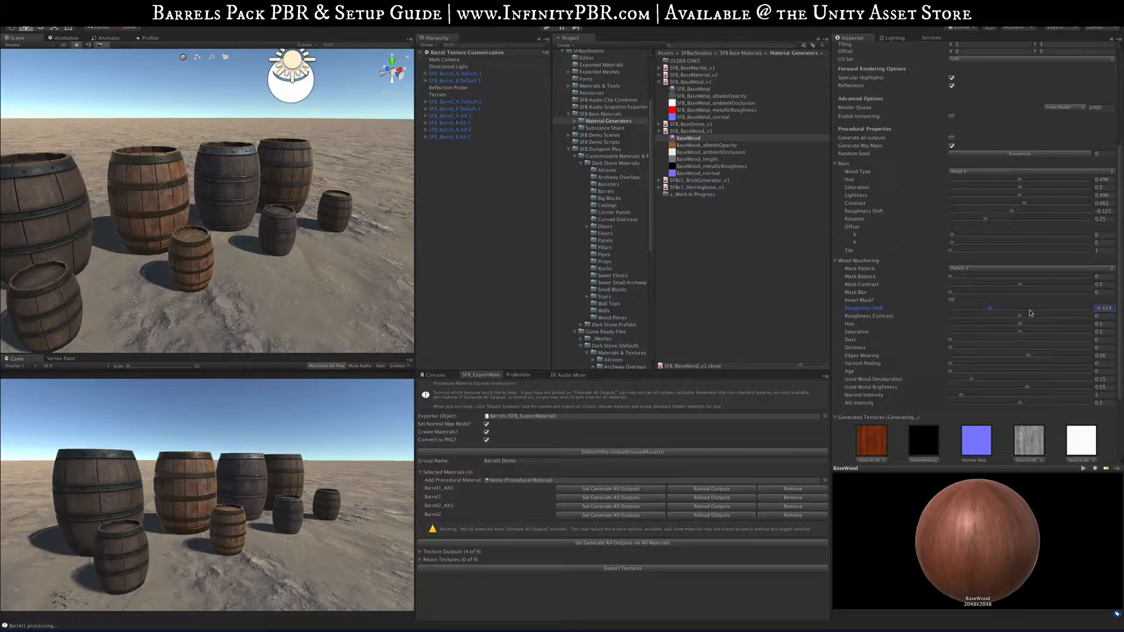
drag(1019, 309, 1018, 309)
click(1037, 341)
click(1038, 347)
click(950, 340)
Step: Load the Substance Mass Exporter's texture exporter window with a new exporter object
click(479, 376)
click(291, 6)
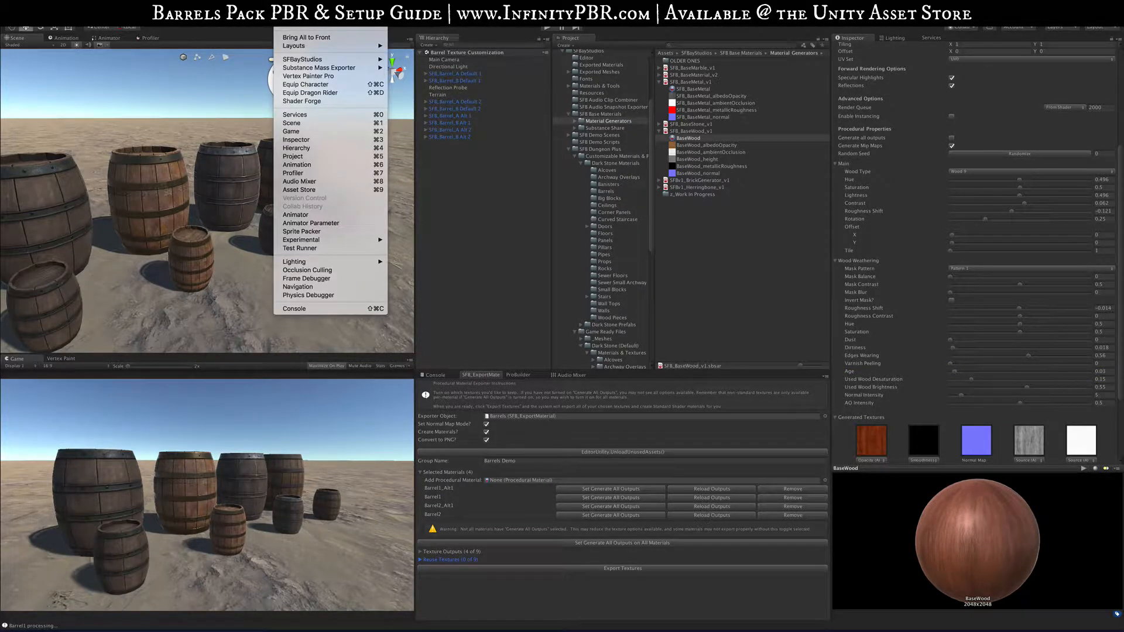
mouse_move(293, 60)
mouse_move(363, 67)
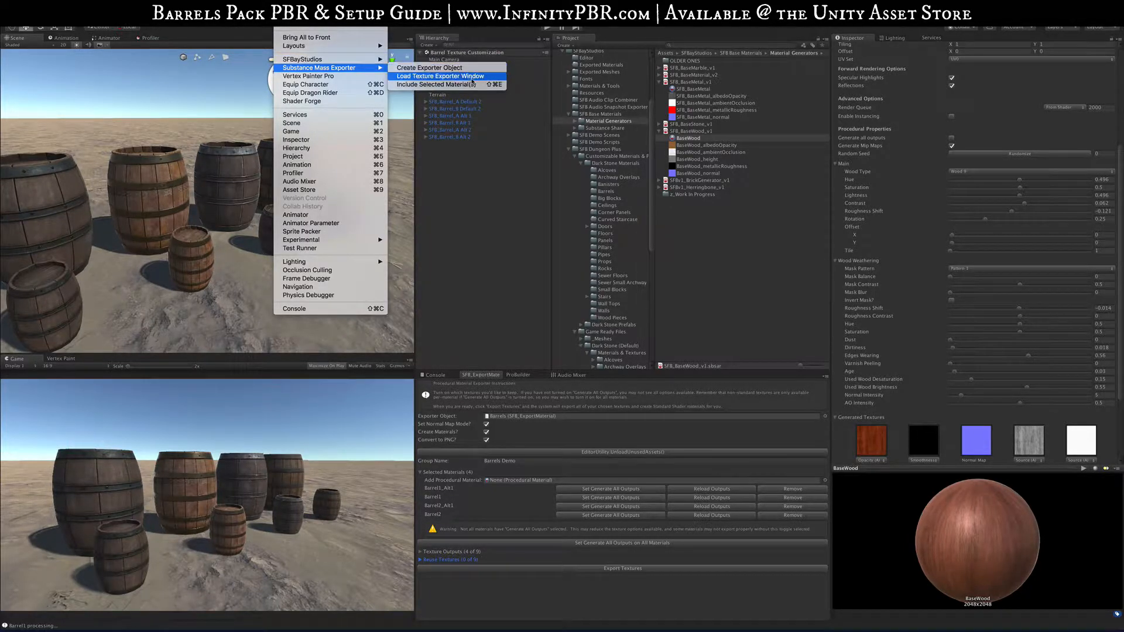
click(475, 76)
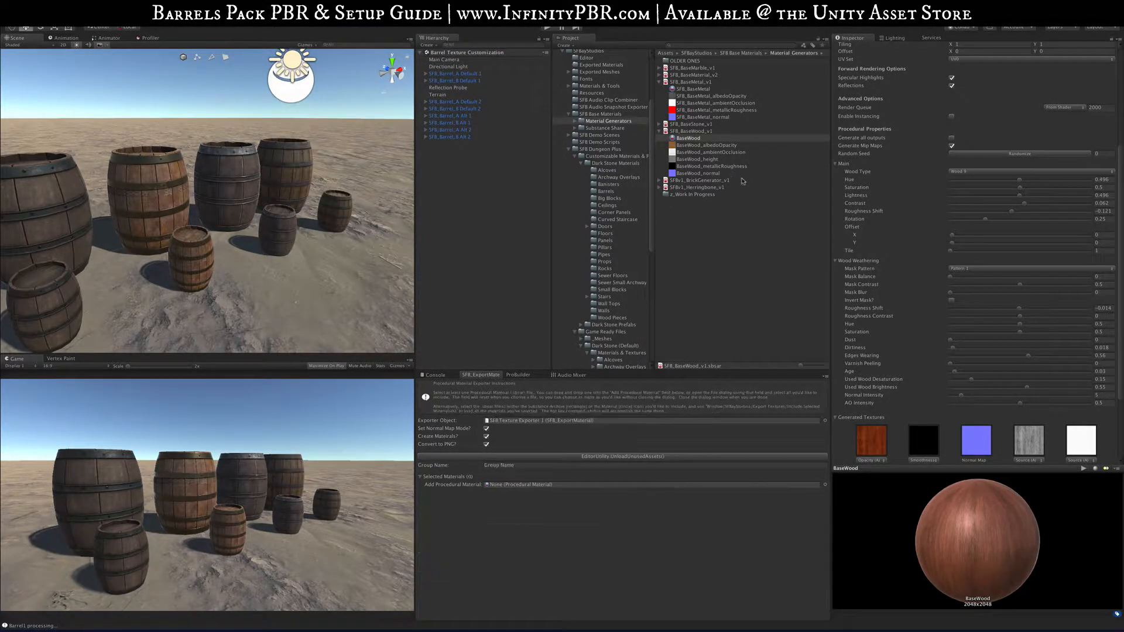
Step: Locate the new exporter object in the project and rename it Base Materials - Wood
click(517, 421)
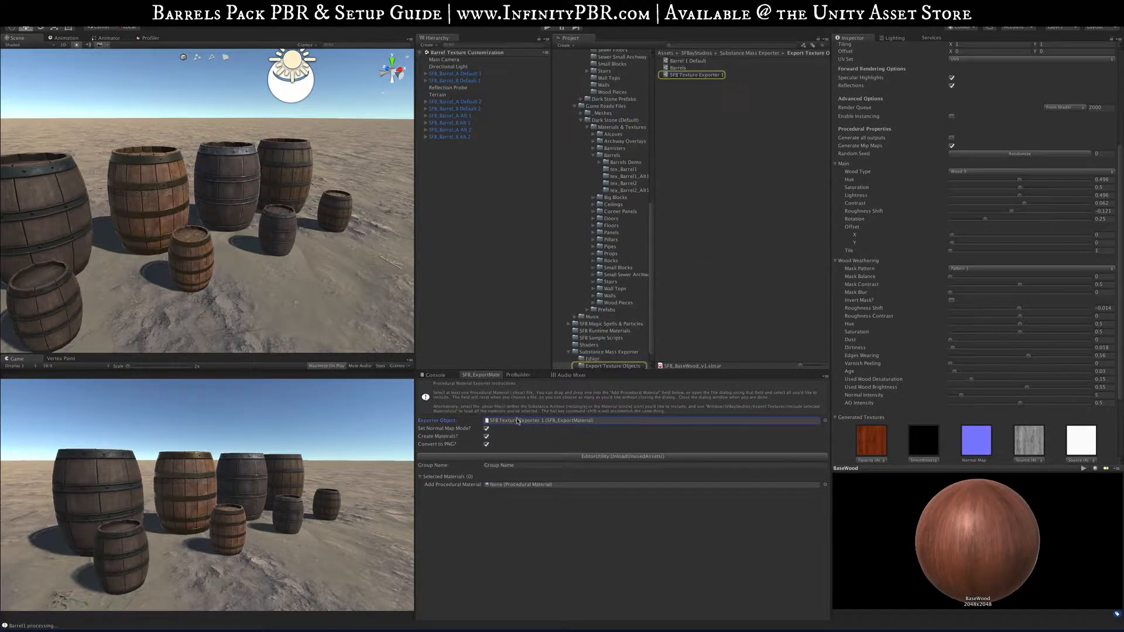
click(687, 76)
key(Return)
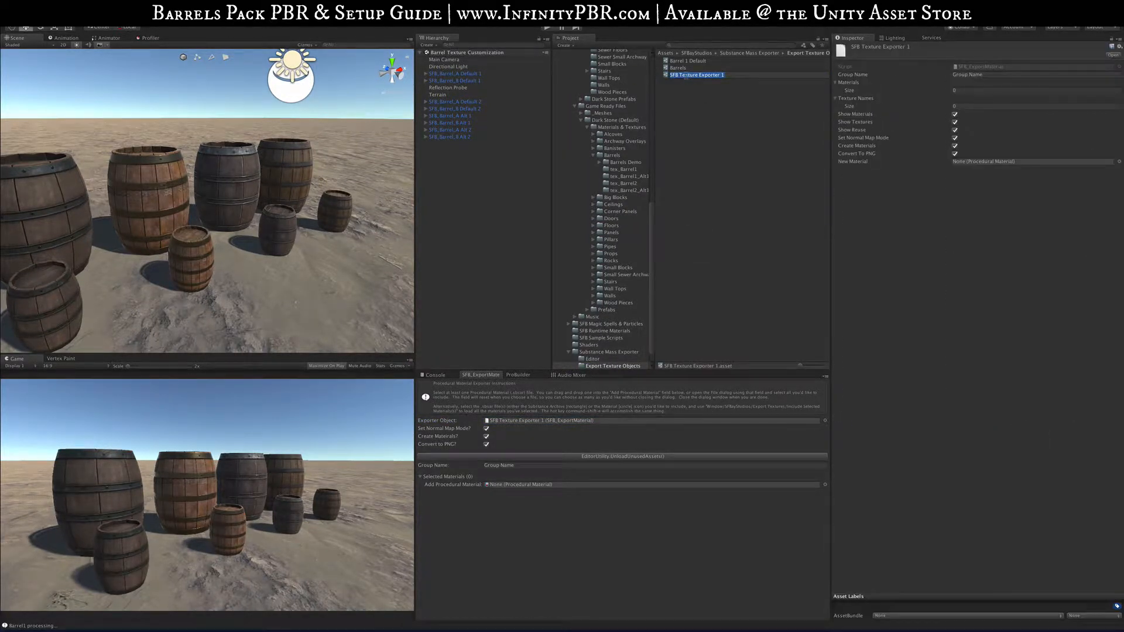
text(Barrels)
scroll(597, 193, up, 10)
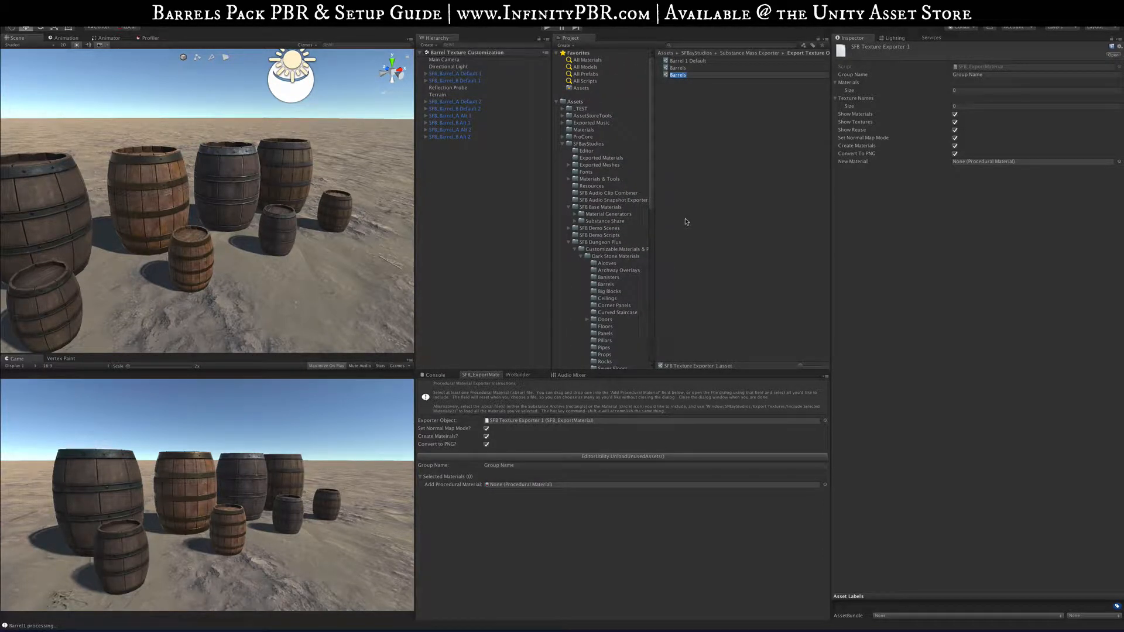
text(Base Materials - Wood)
key(Return)
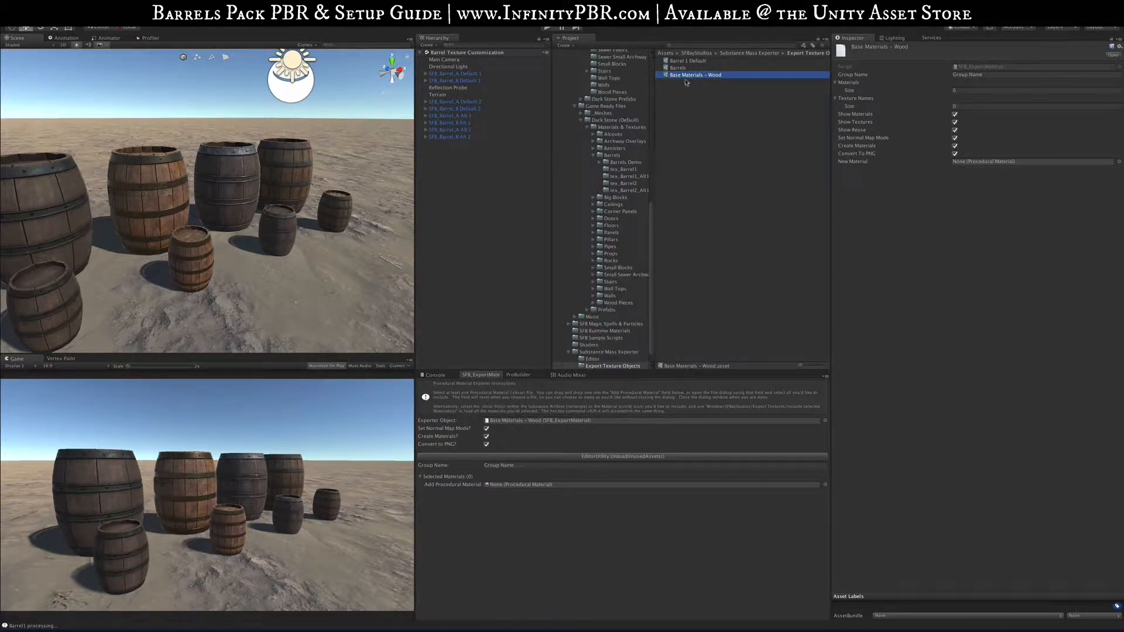
Step: Duplicate the Base Materials - Wood exporter object and name the copy Base Materials - Metal
key(super+d)
key(Return)
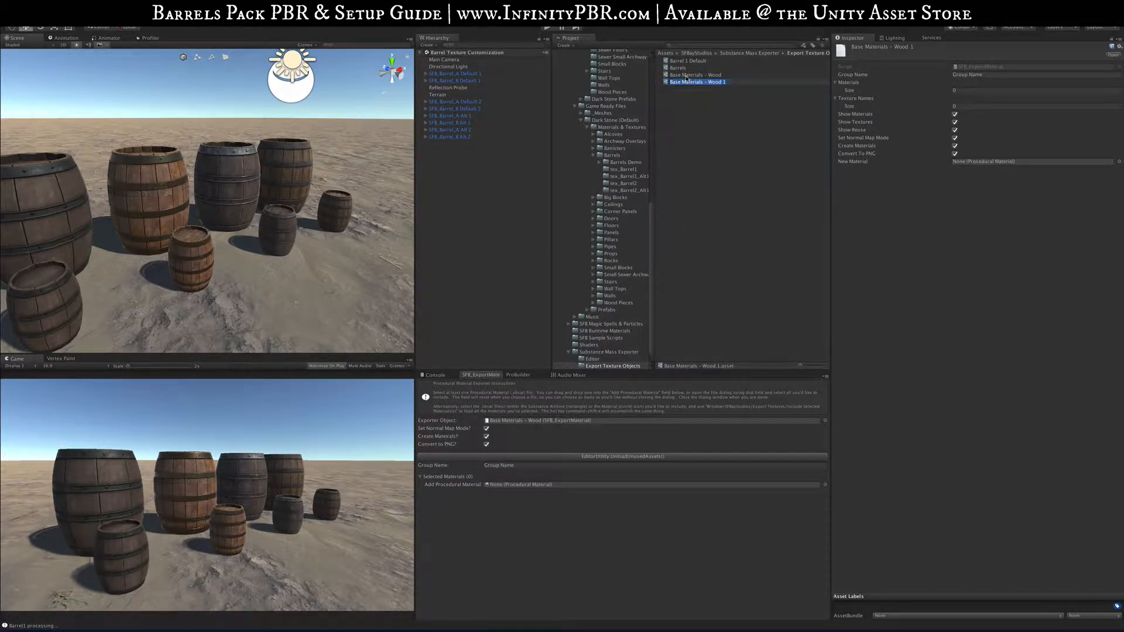
key(Right)
key(Return)
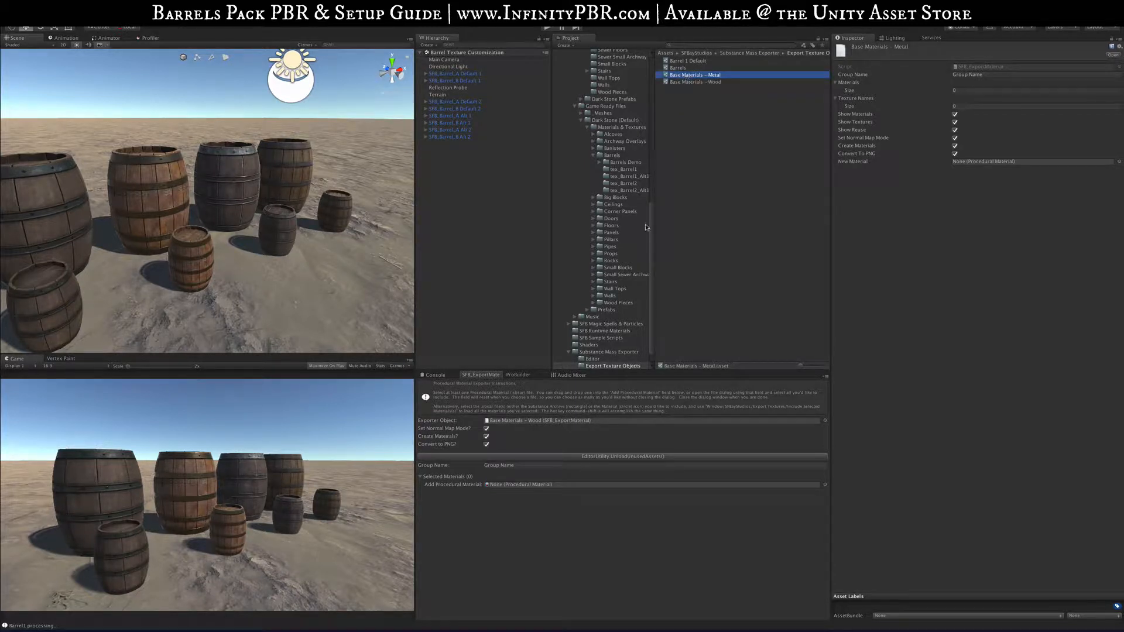
Step: Add the BaseWood material from the Material Generators folder to the Base Materials - Wood exporter
click(522, 421)
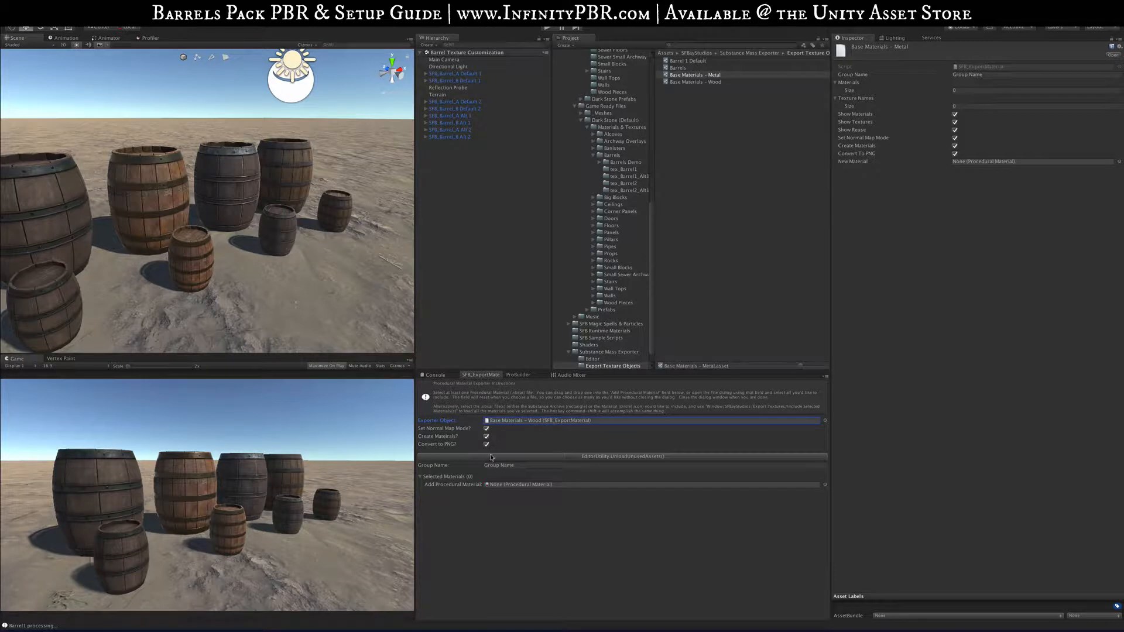
scroll(620, 170, up, 10)
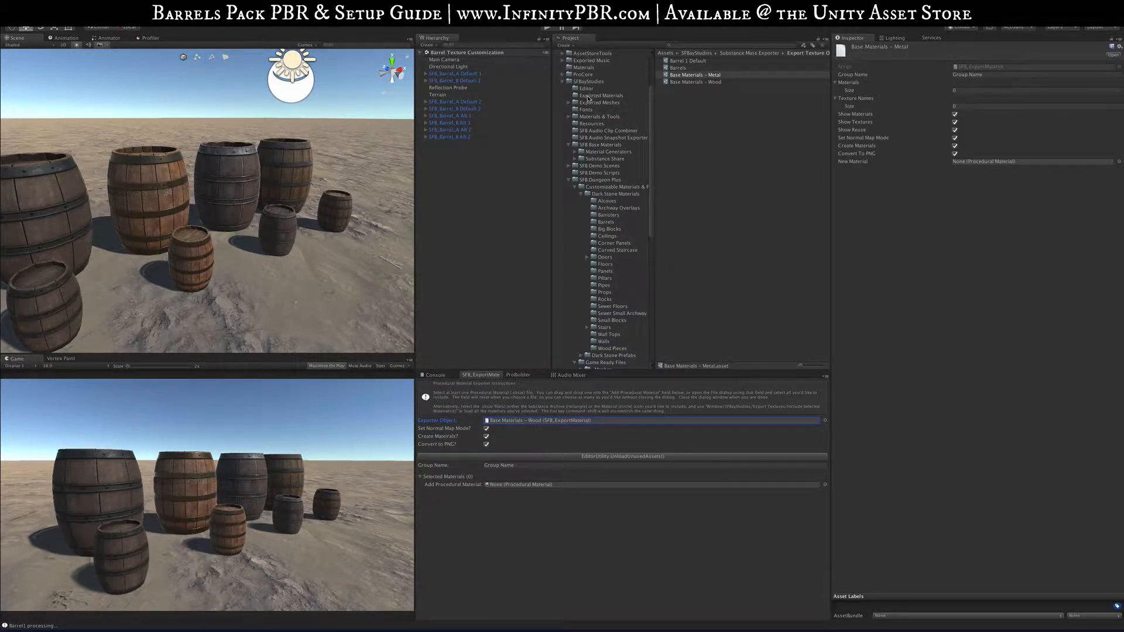
scroll(591, 152, up, 3)
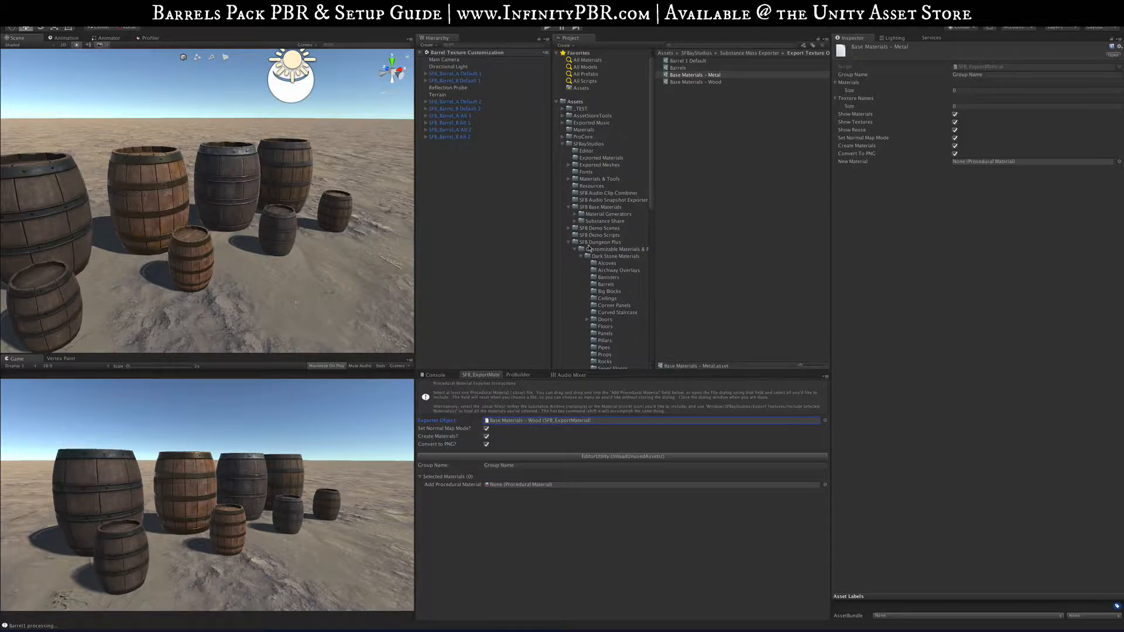
click(600, 214)
click(601, 207)
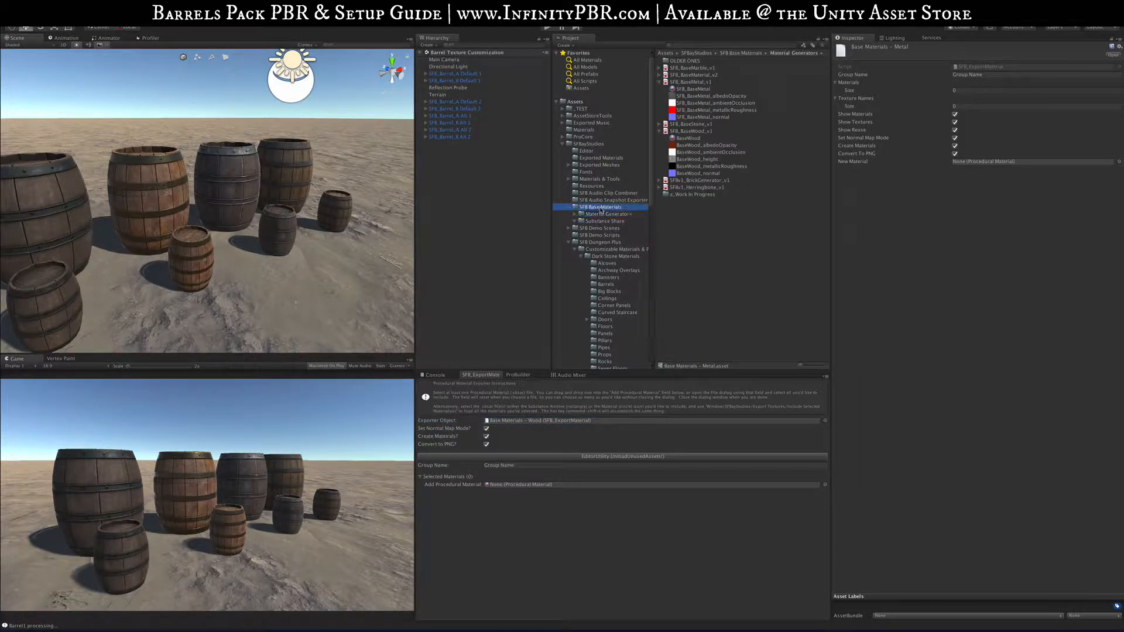
click(612, 214)
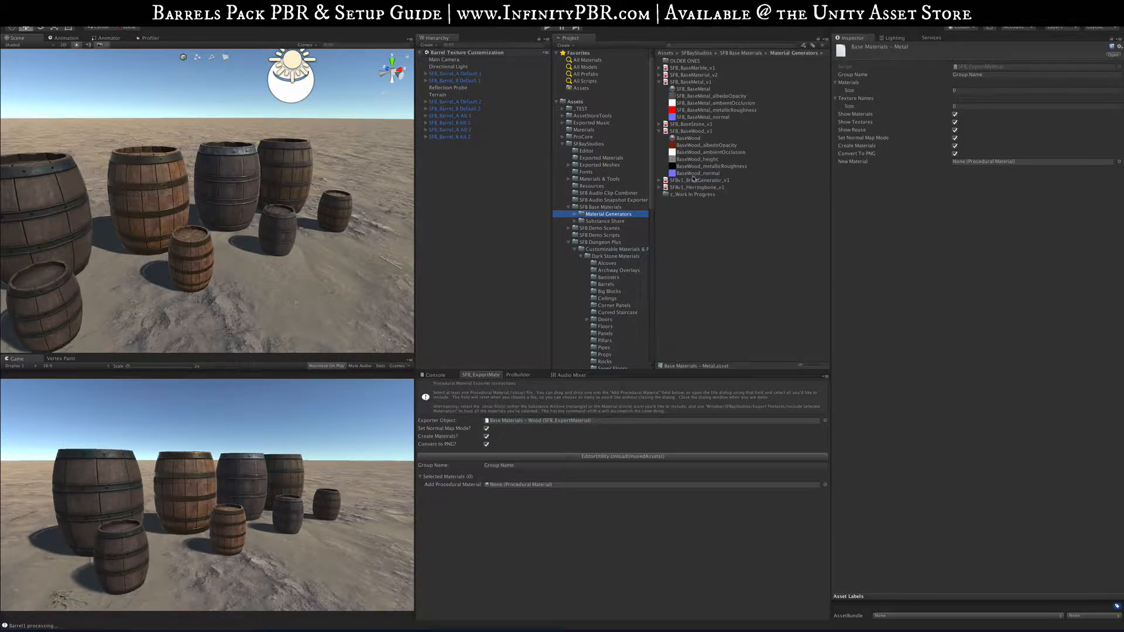
click(693, 140)
key(shift+super+e)
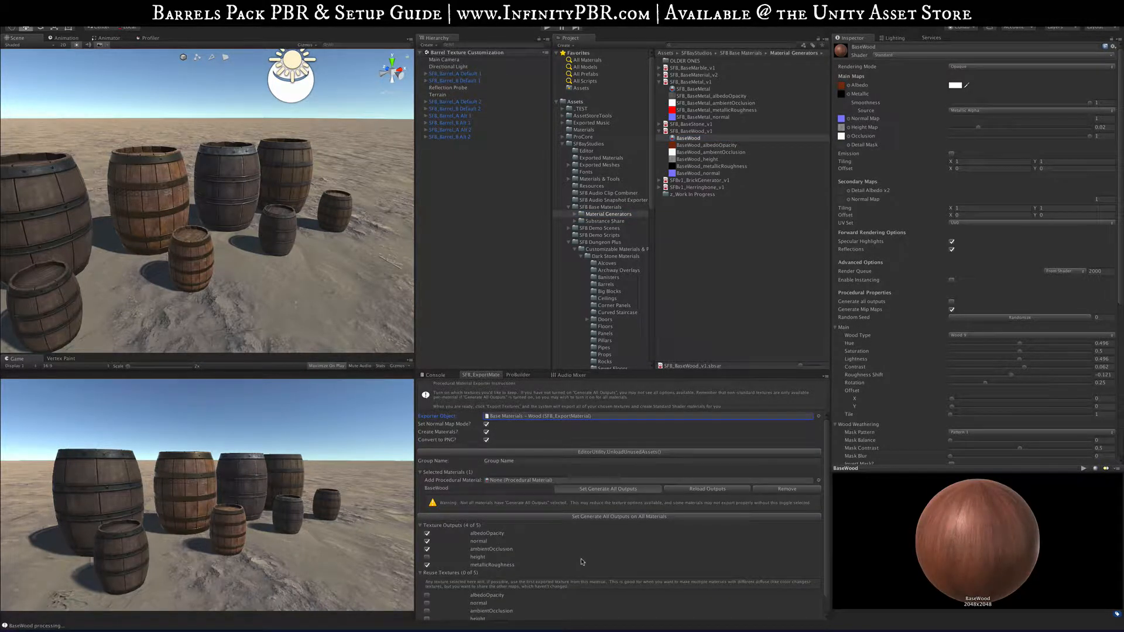
Step: Enable generating all outputs for BaseWood and export its textures with Set Normal Map Mode and Create Materials turned off
click(671, 492)
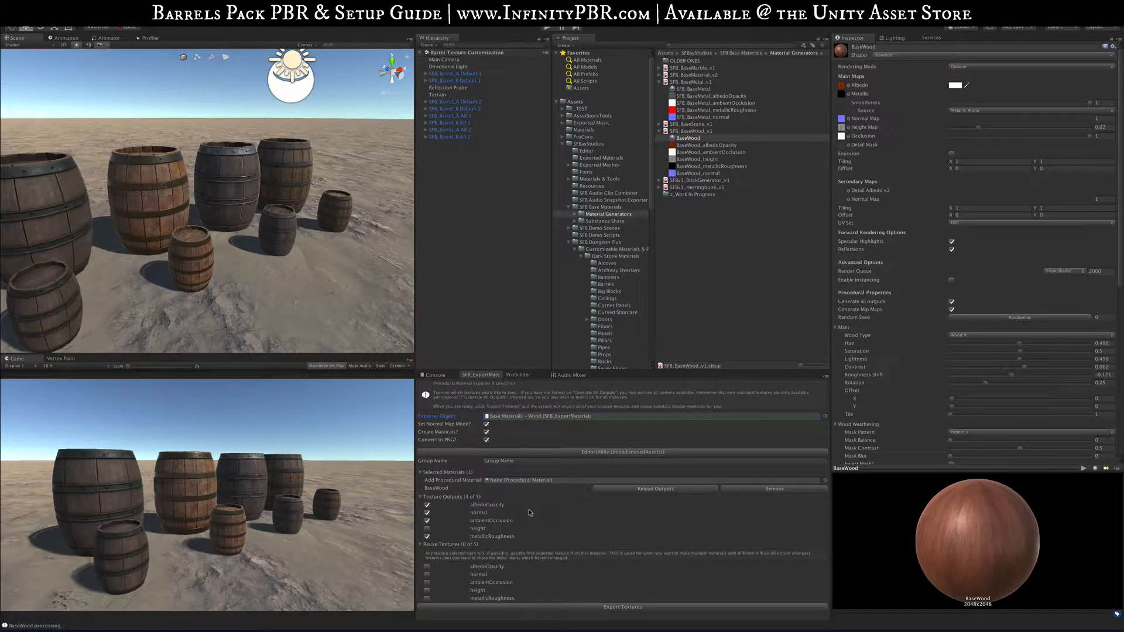
click(486, 424)
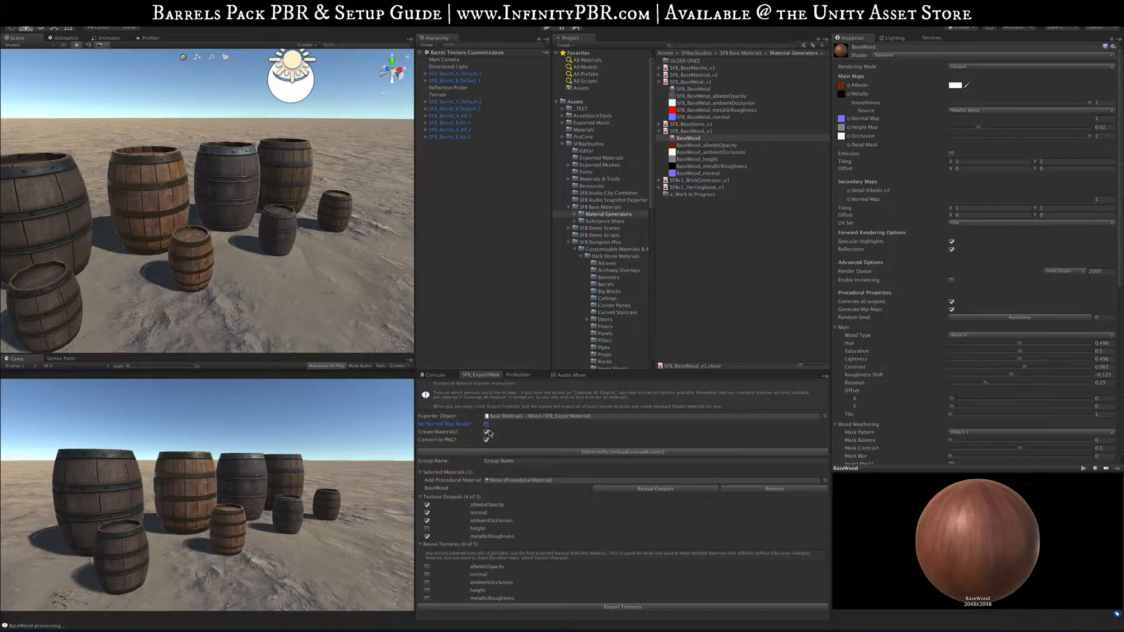
click(486, 432)
click(420, 545)
click(612, 553)
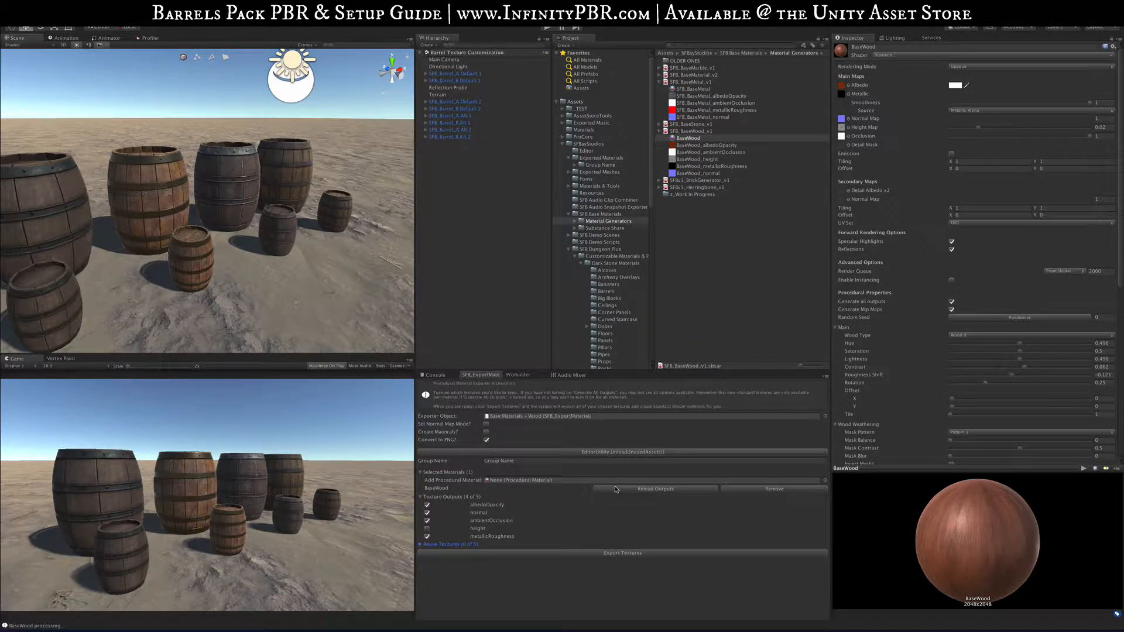
Step: Assign Base Materials - Metal as the exporter object in place of Base Materials - Wood
click(576, 165)
click(576, 165)
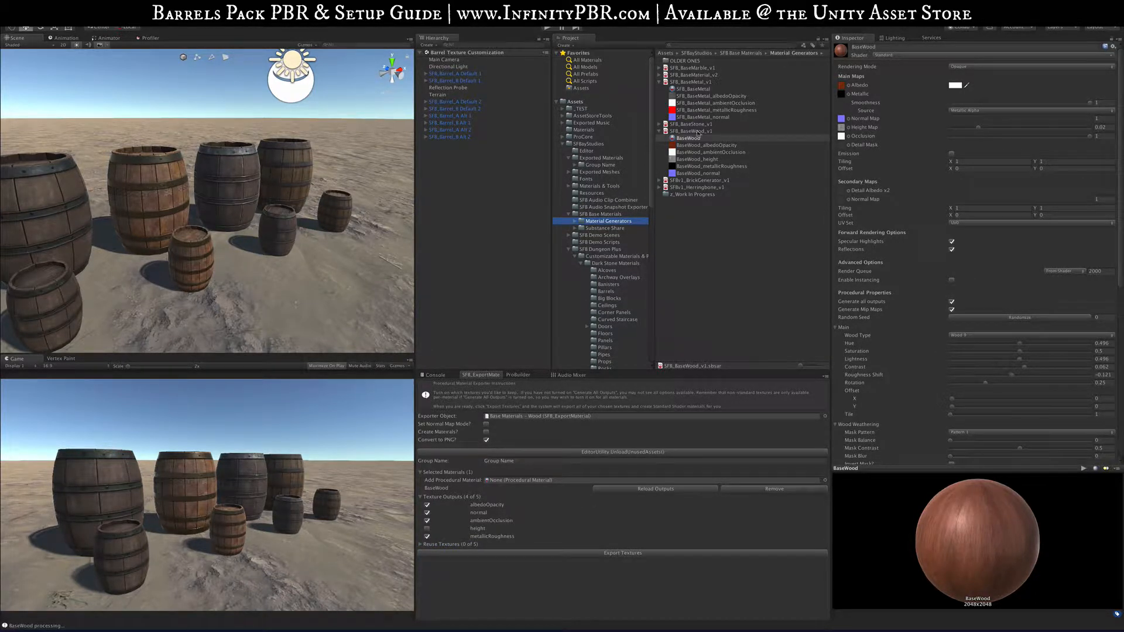
click(512, 416)
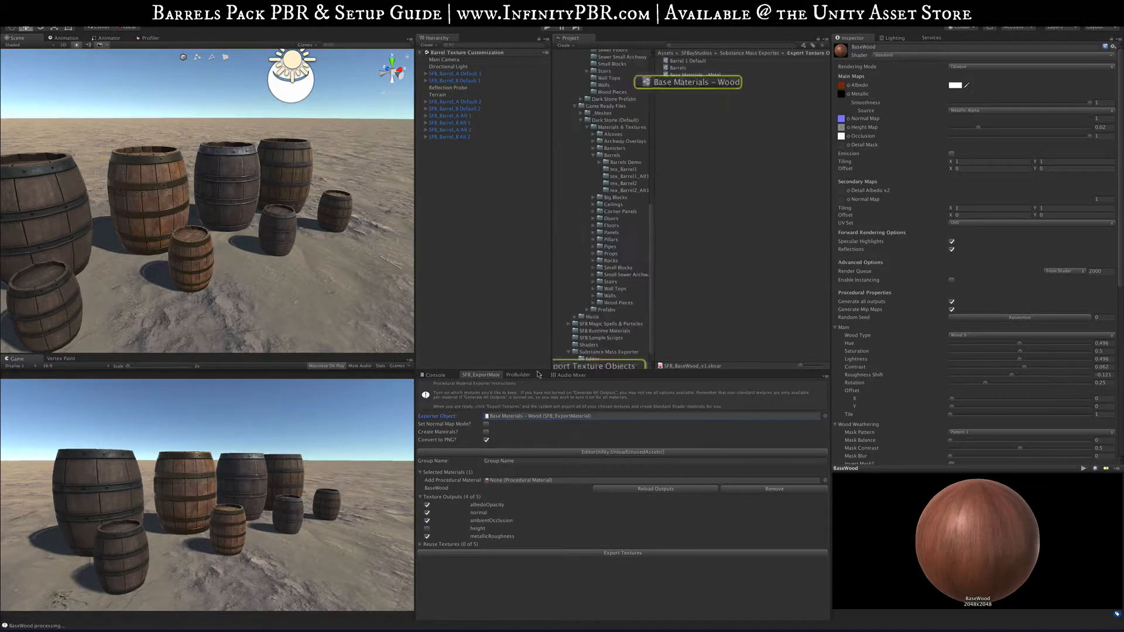
drag(704, 76, 507, 420)
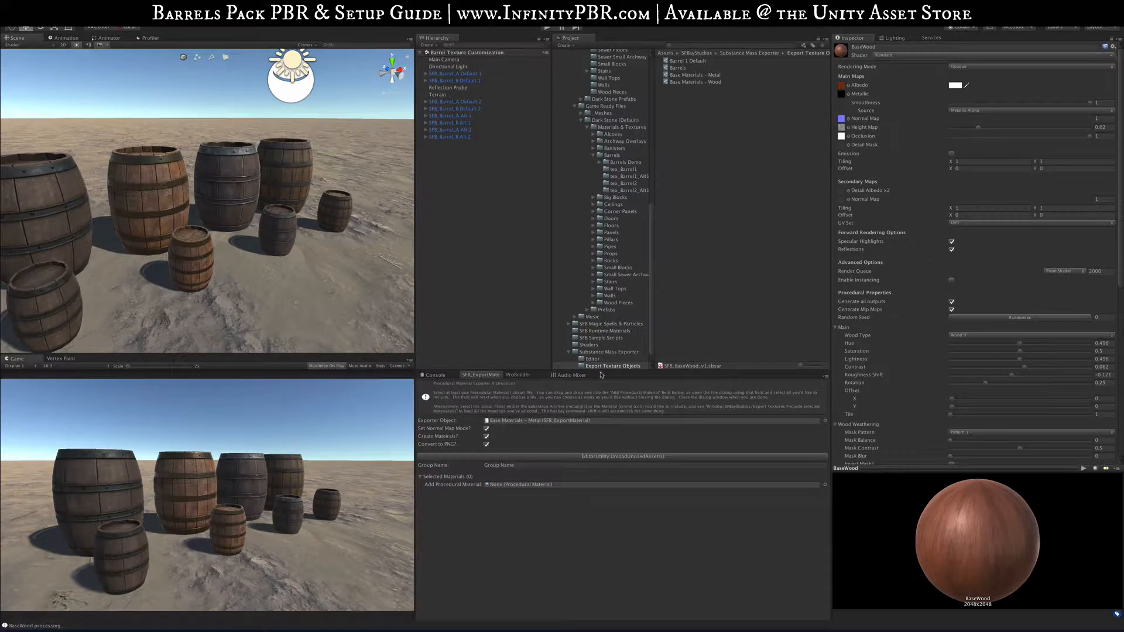
Step: Add the SFB_BaseMetal material from the Material Generators folder to the Base Materials - Metal exporter
scroll(620, 193, up, 2)
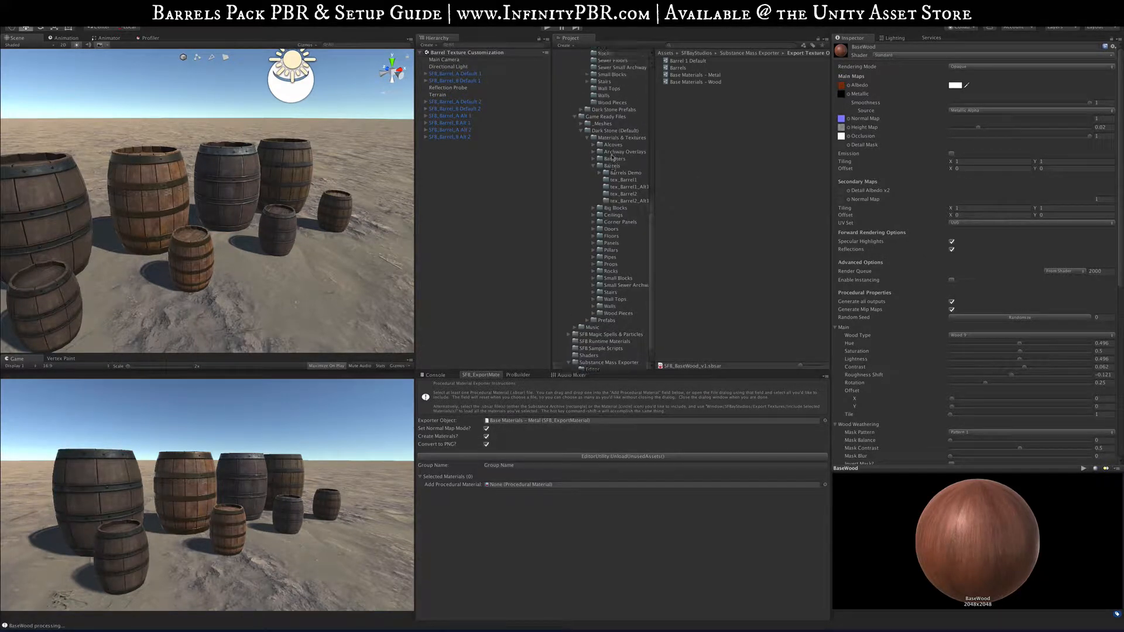
scroll(621, 203, up, 15)
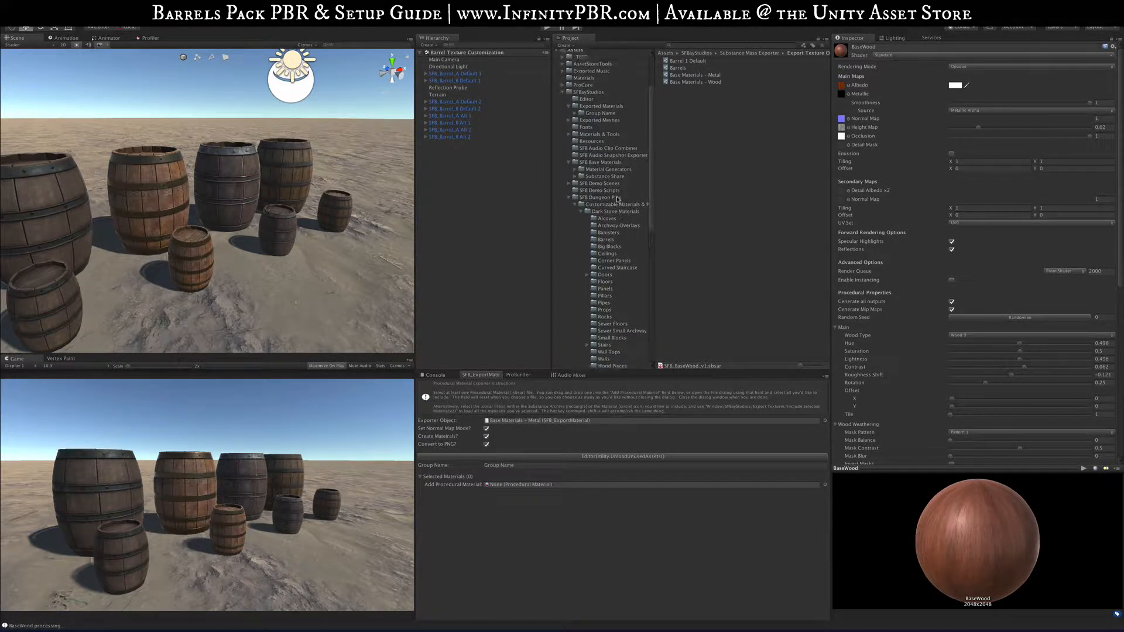
click(606, 170)
click(693, 89)
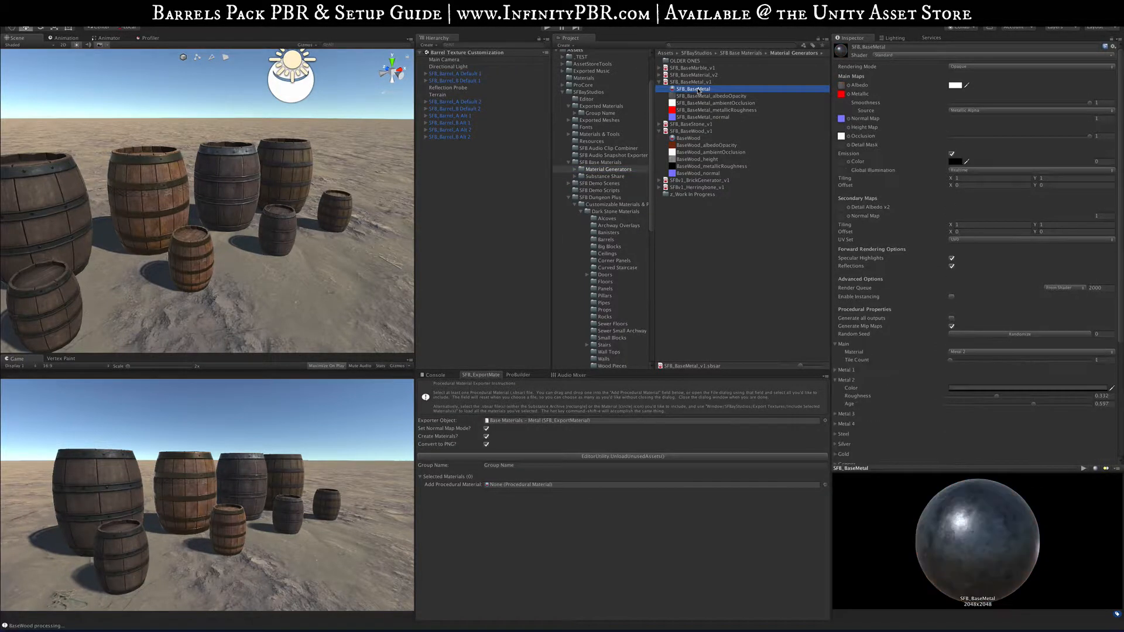
drag(694, 89, 544, 484)
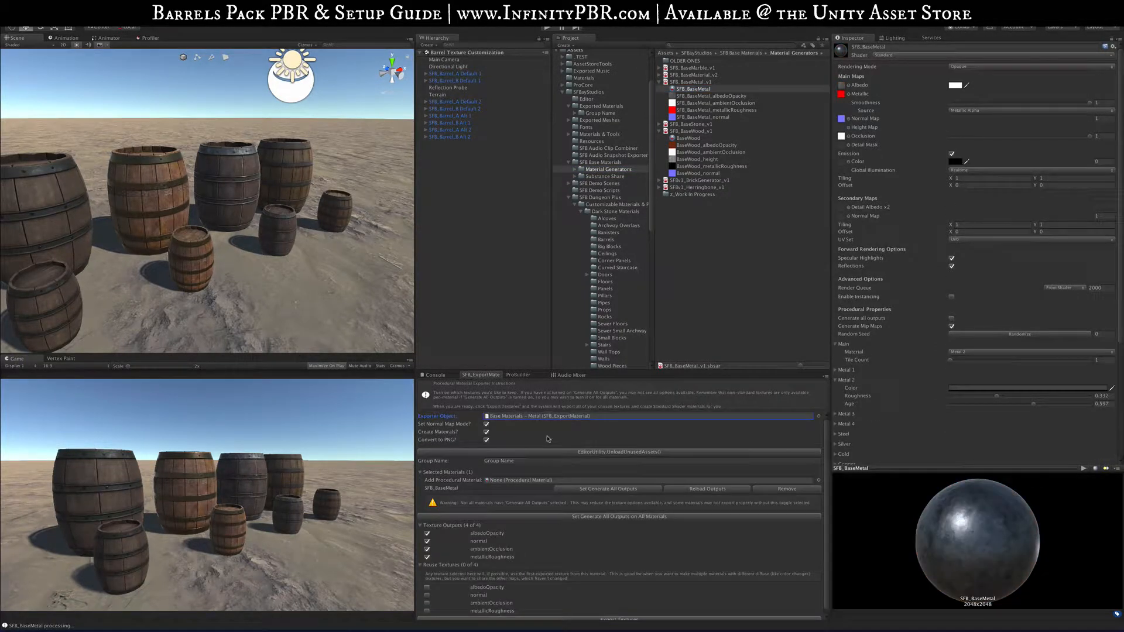
Step: Enable generating all outputs for SFB_BaseMetal and export its textures with Set Normal Map Mode and Create Materials turned off
click(605, 489)
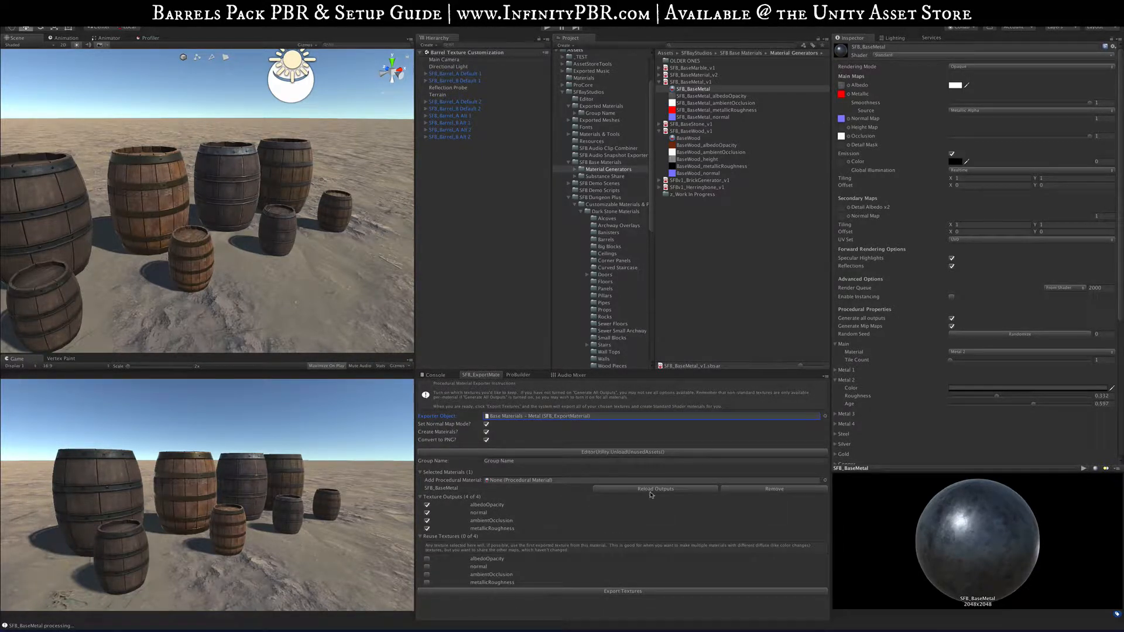
click(651, 491)
click(422, 536)
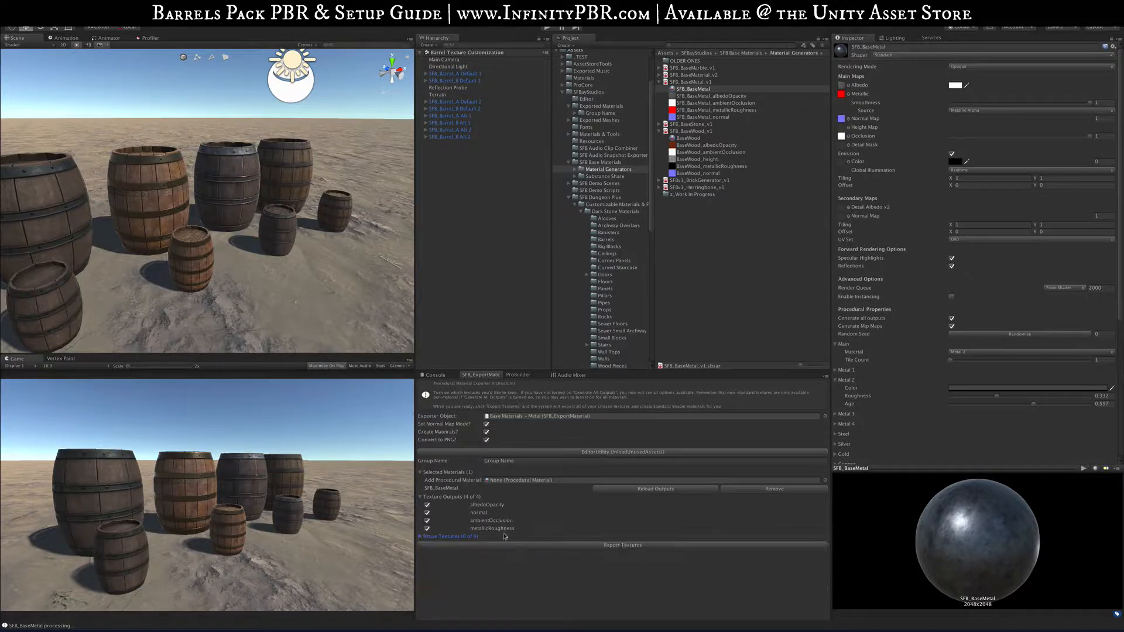
click(486, 424)
click(486, 432)
click(539, 546)
Step: Examine the exported textures in the tex_BaseWood and tex_SFB_BaseMetal folders under Exported Materials, including the metal normal map's import settings
click(583, 113)
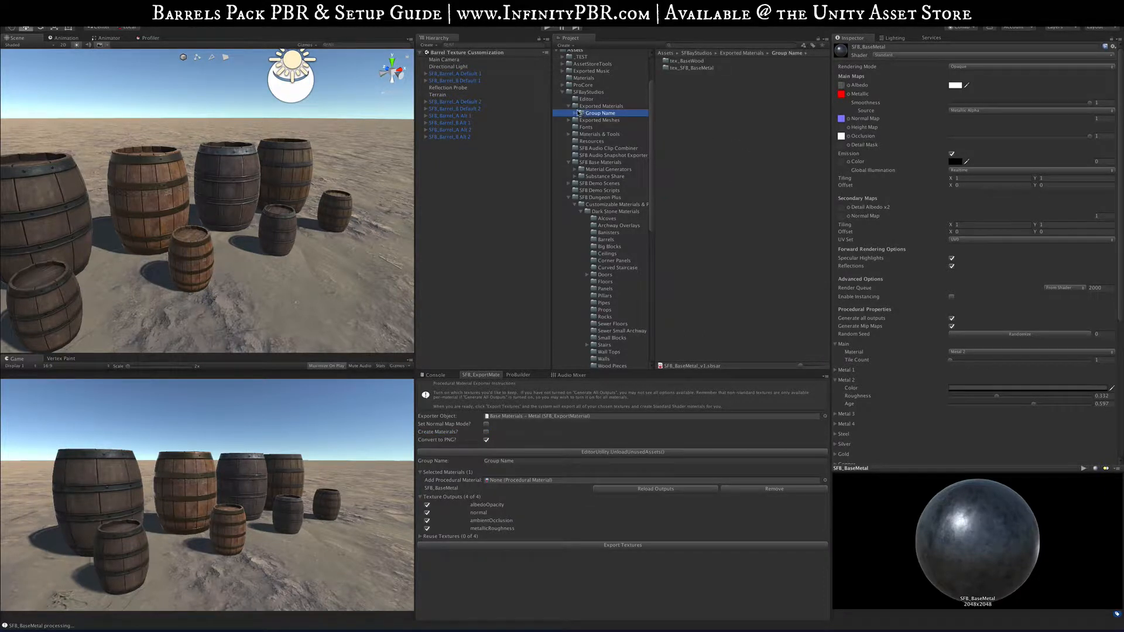
click(575, 113)
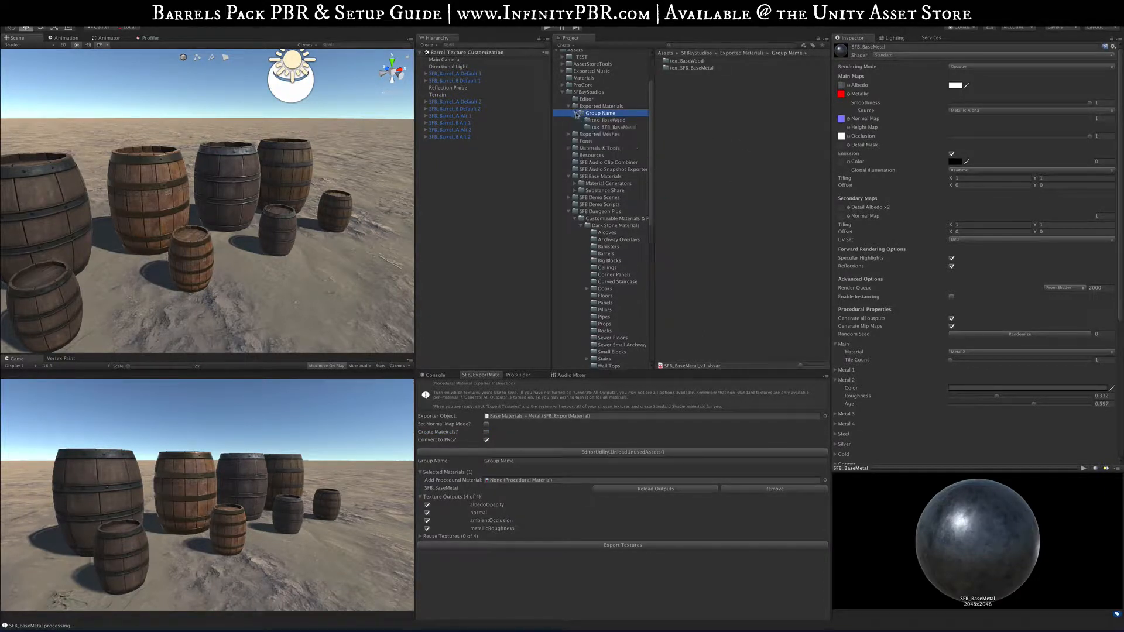
click(609, 120)
click(691, 68)
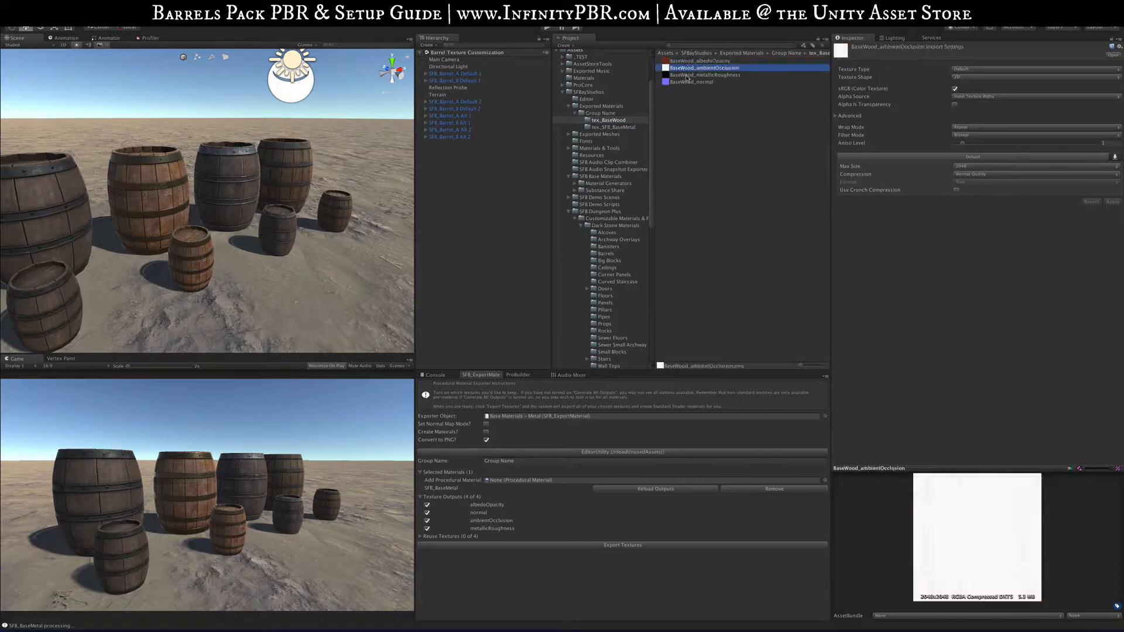
click(688, 77)
click(609, 127)
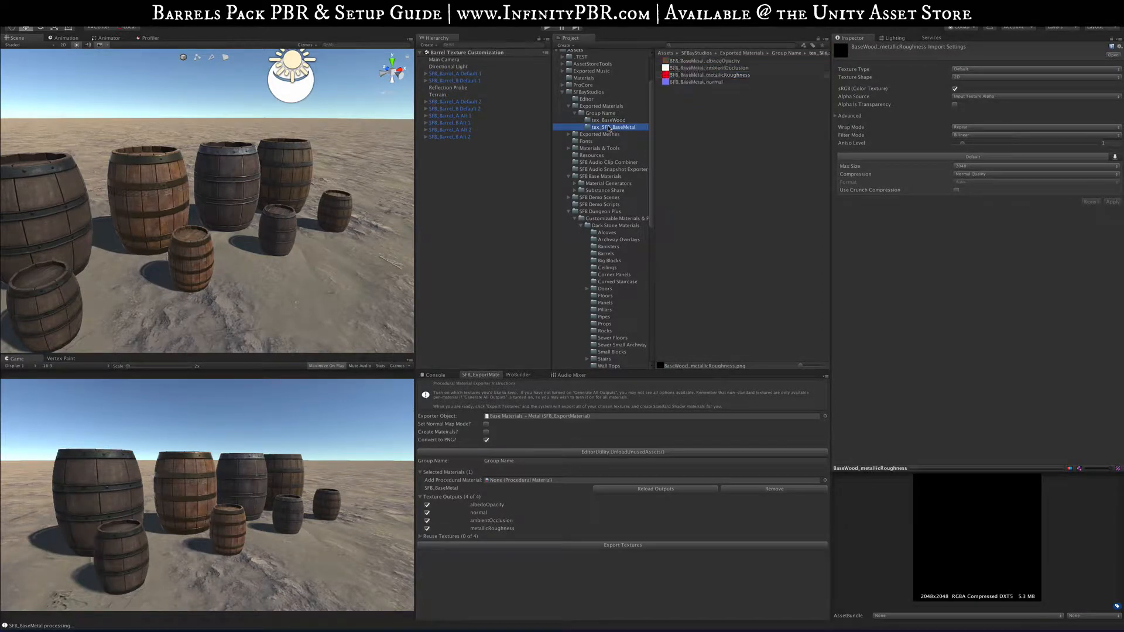
click(701, 82)
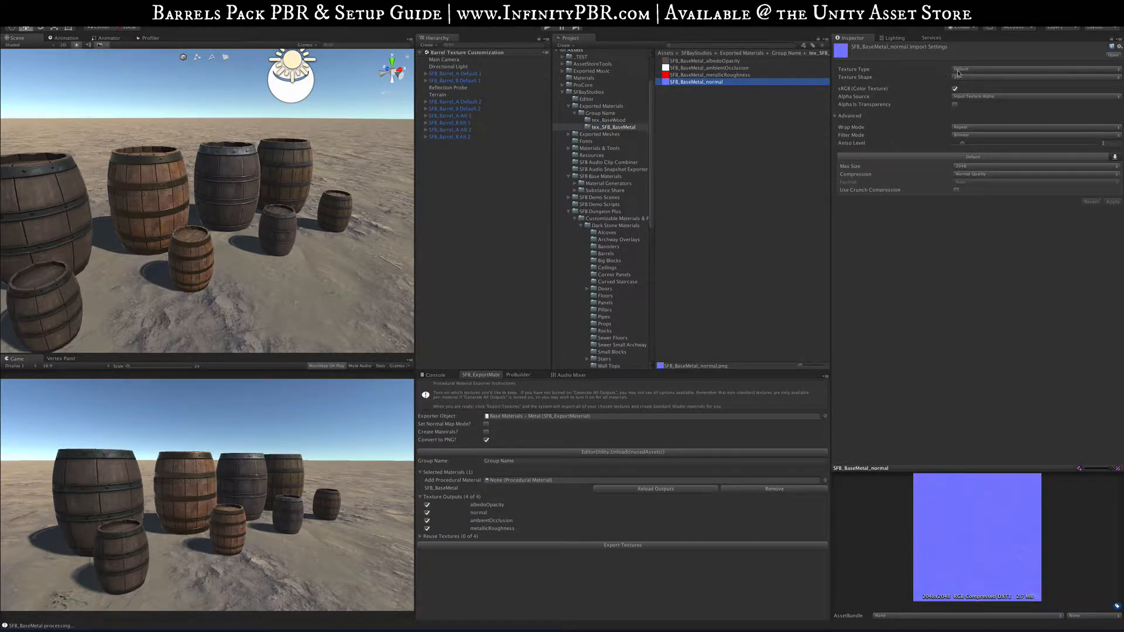
click(606, 120)
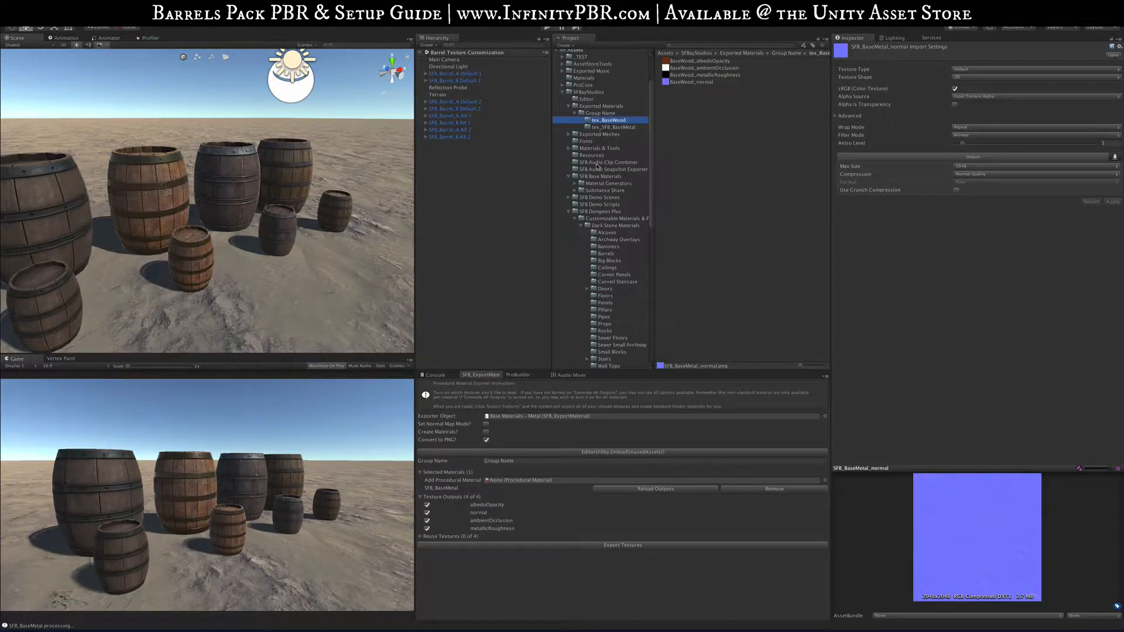
Step: Open the customizable Dark Stone Barrels folder and select the Barrel_1x105_Wood mesh of SFB_Barrel_A Default 2 in the scene
click(607, 254)
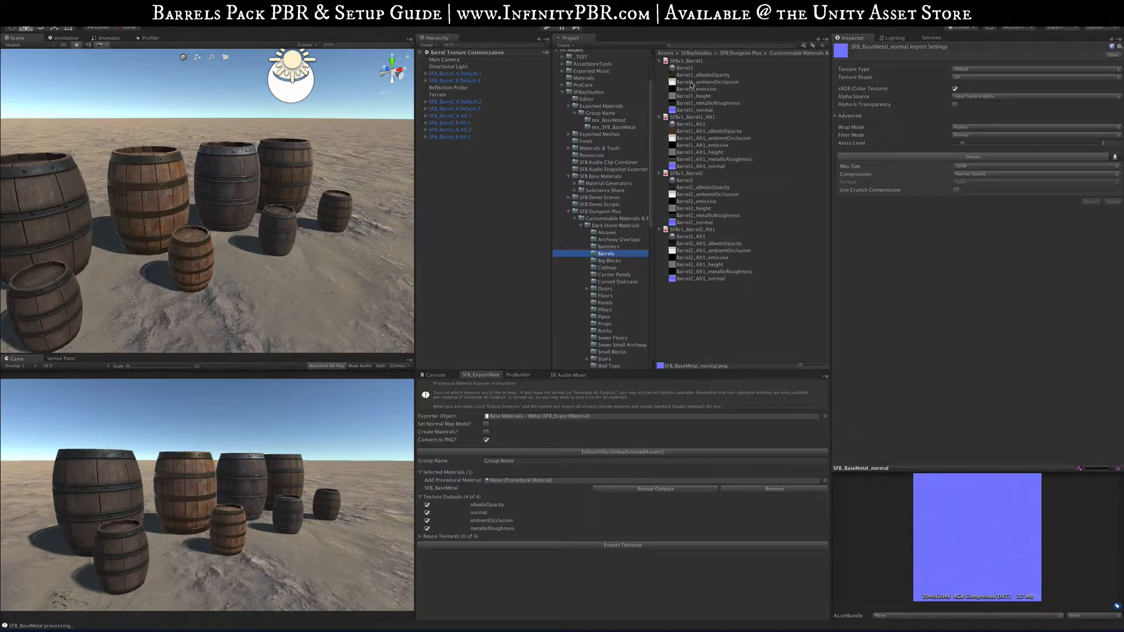
middle_drag(293, 173, 257, 178)
scroll(195, 192, up, 5)
click(195, 193)
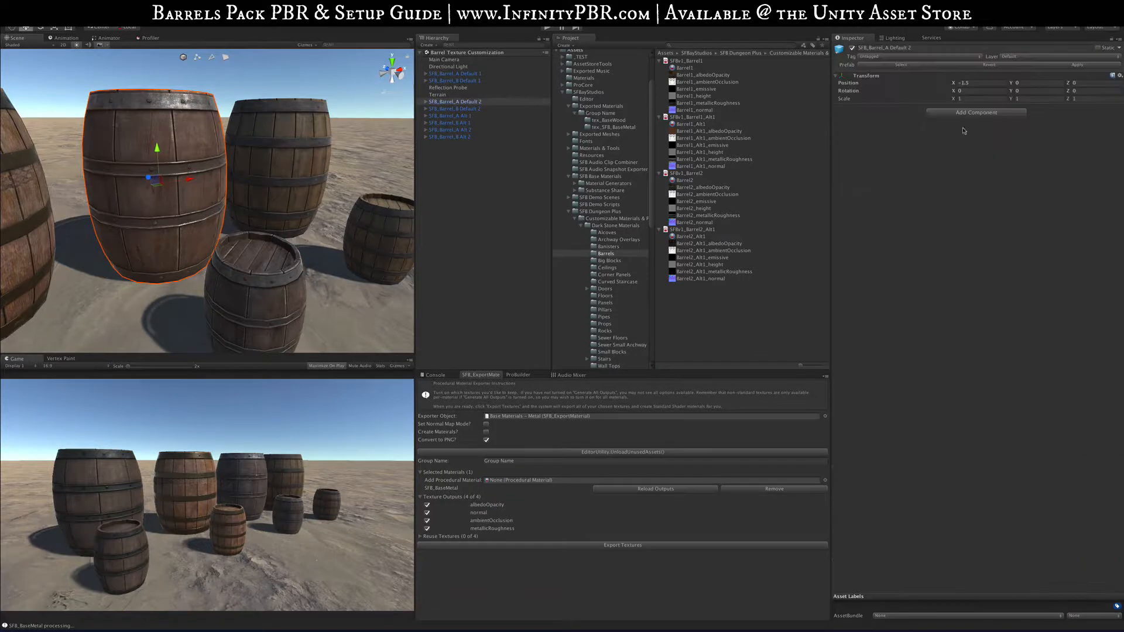
click(426, 102)
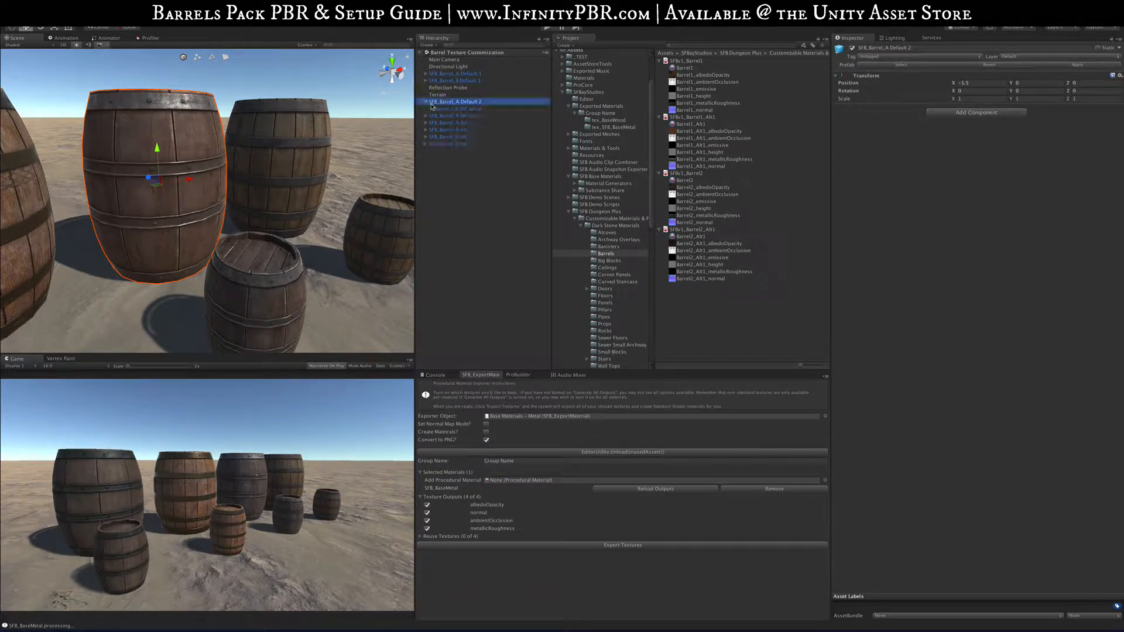
click(445, 109)
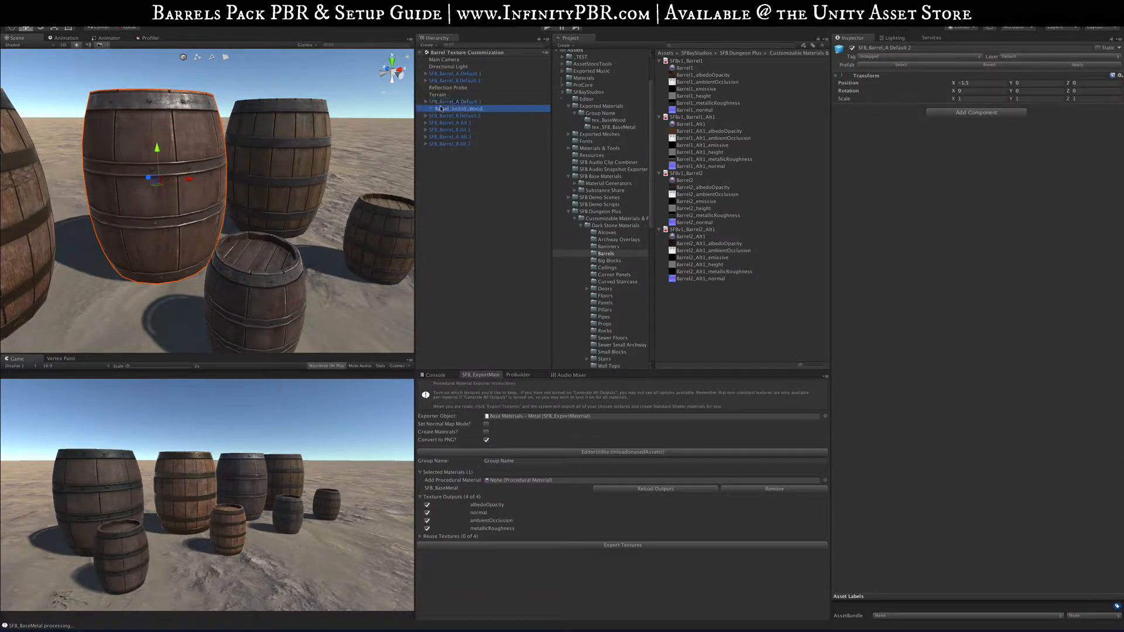
Step: Collapse the other barrel substances and select the Barrel2 procedural material inside SFBv1_Barrel2
click(660, 61)
click(659, 68)
click(659, 131)
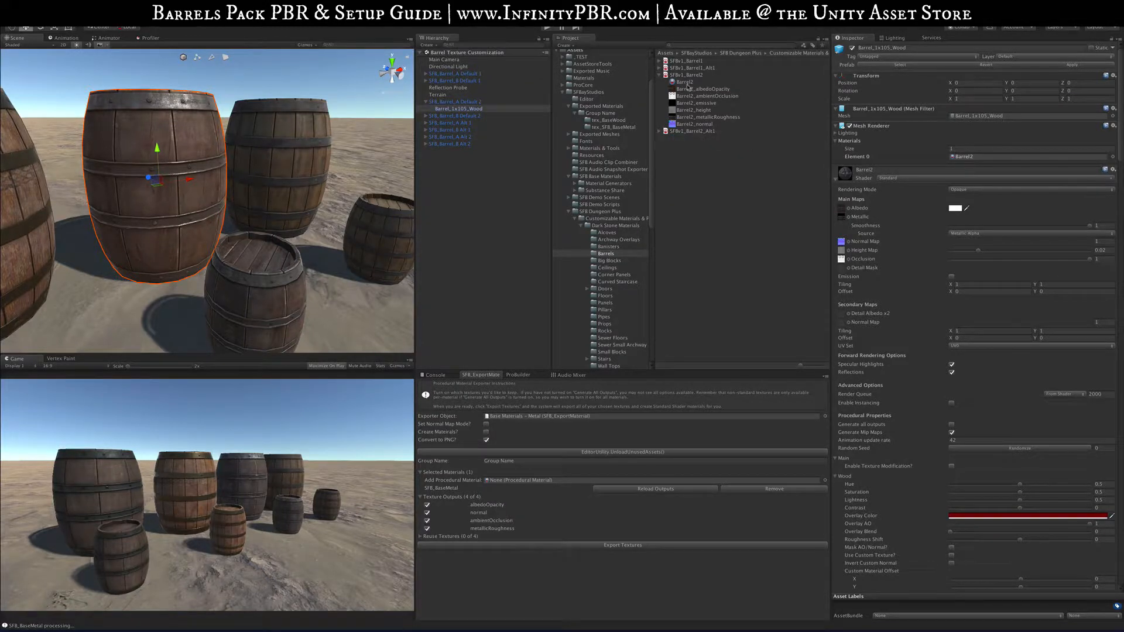
click(687, 84)
Step: Assign the exported BaseWood albedo, normal, metallic roughness and ambient occlusion textures to Barrel2's Custom Wood slots
scroll(915, 299, down, 10)
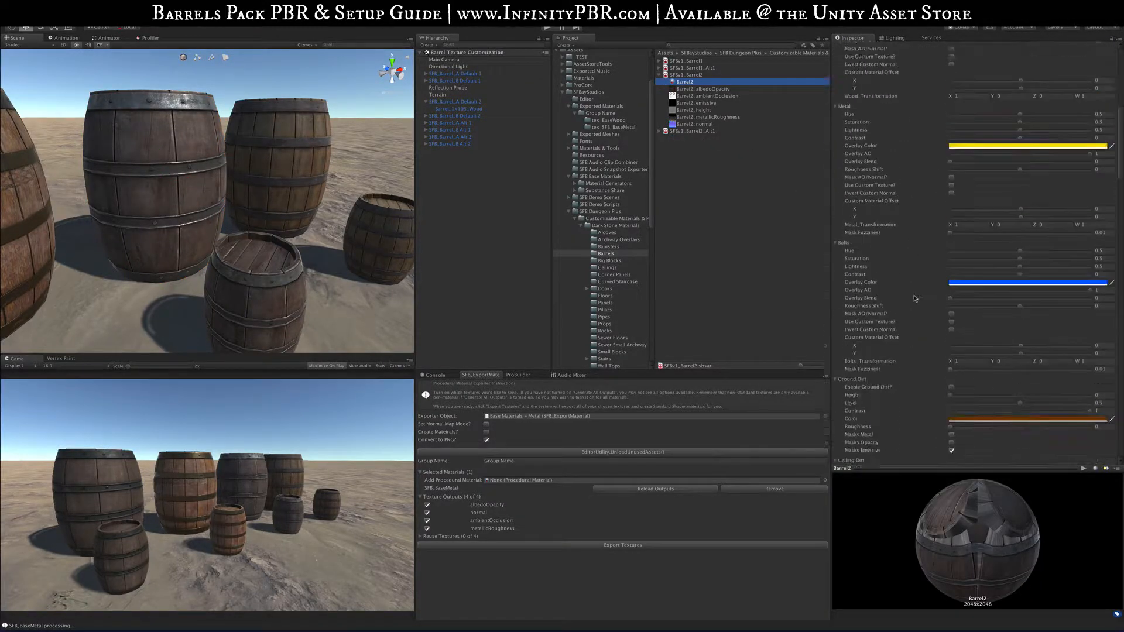
scroll(915, 298, down, 15)
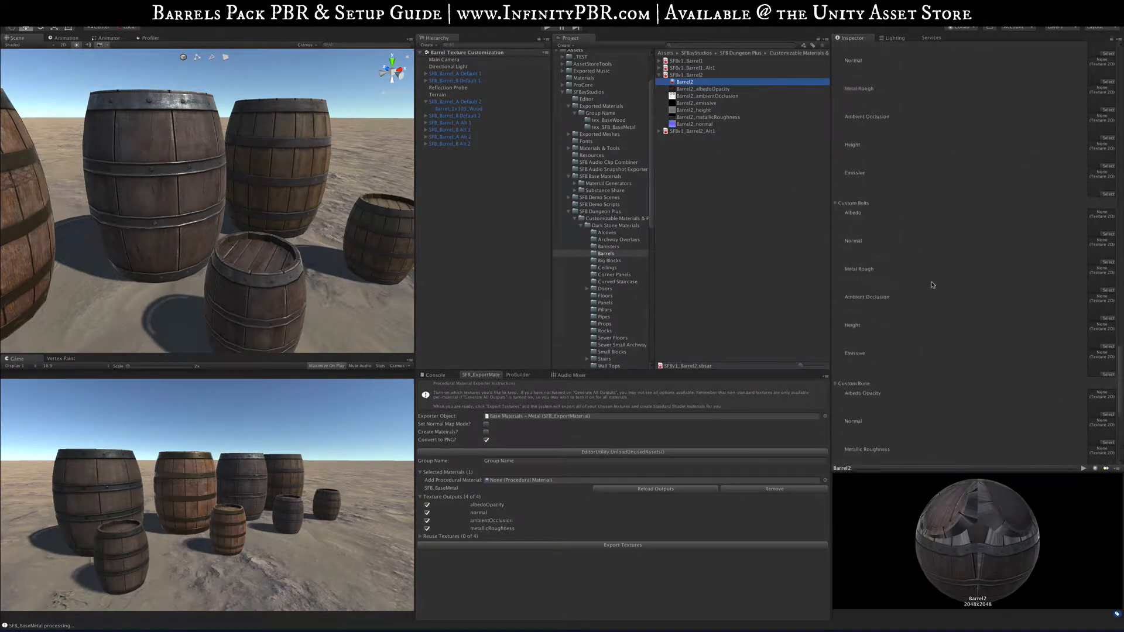
scroll(884, 234, up, 10)
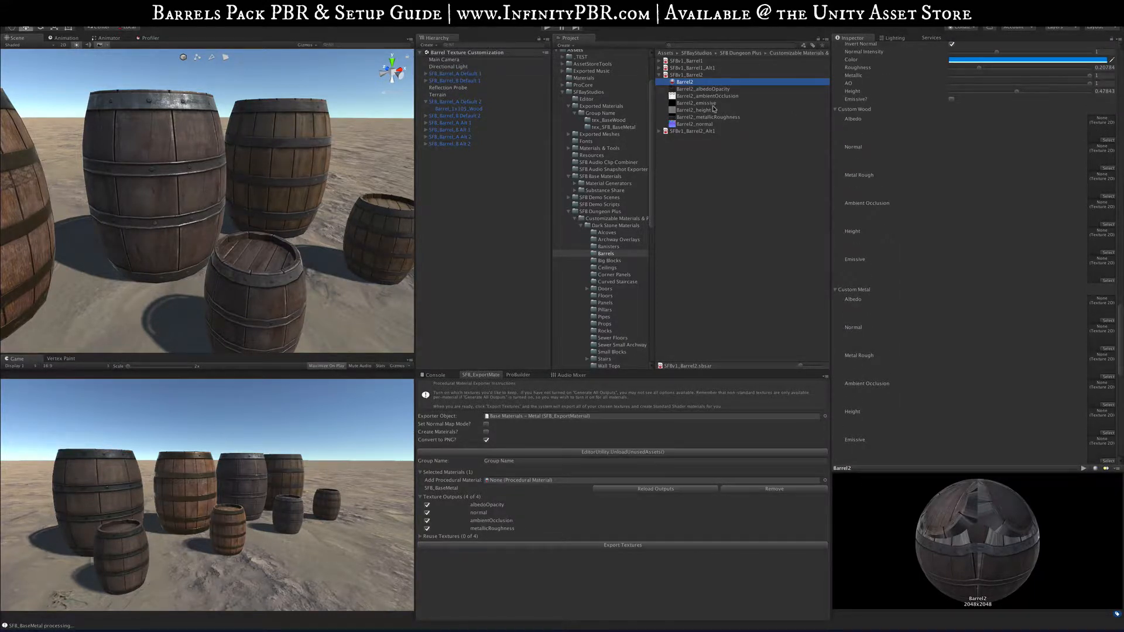
scroll(579, 180, up, 3)
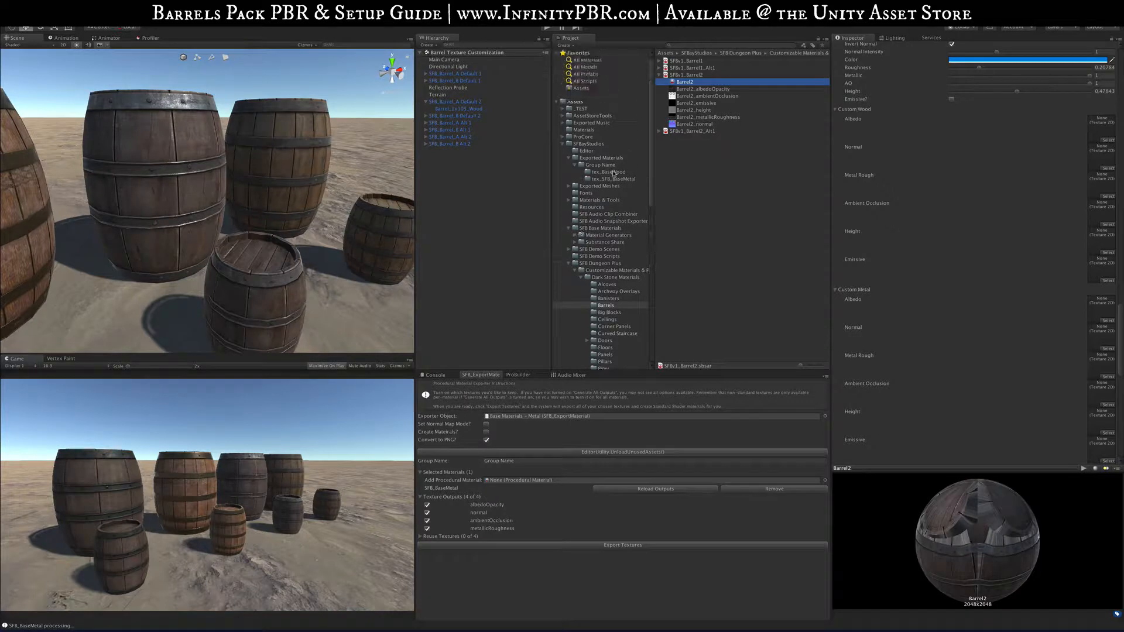
click(609, 171)
drag(703, 61, 1093, 133)
drag(691, 82, 1108, 193)
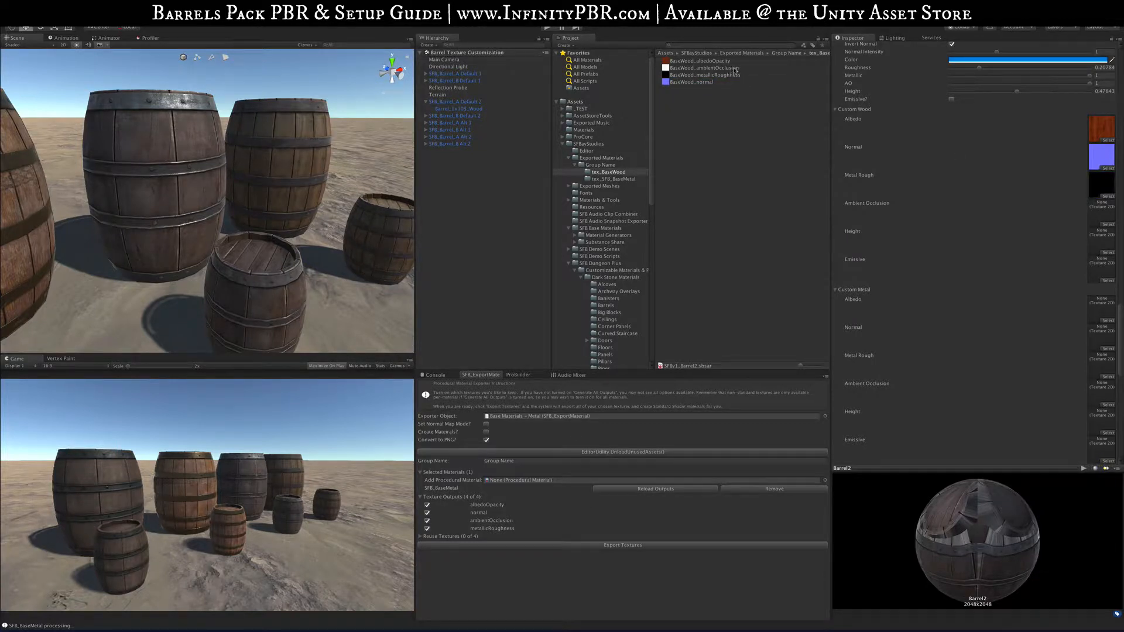
drag(704, 68, 1106, 219)
Step: Assign the exported SFB_BaseMetal albedo, normal, ambient occlusion and metallic roughness textures to Barrel2's Custom Metal slots
scroll(915, 211, down, 4)
scroll(921, 209, down, 1)
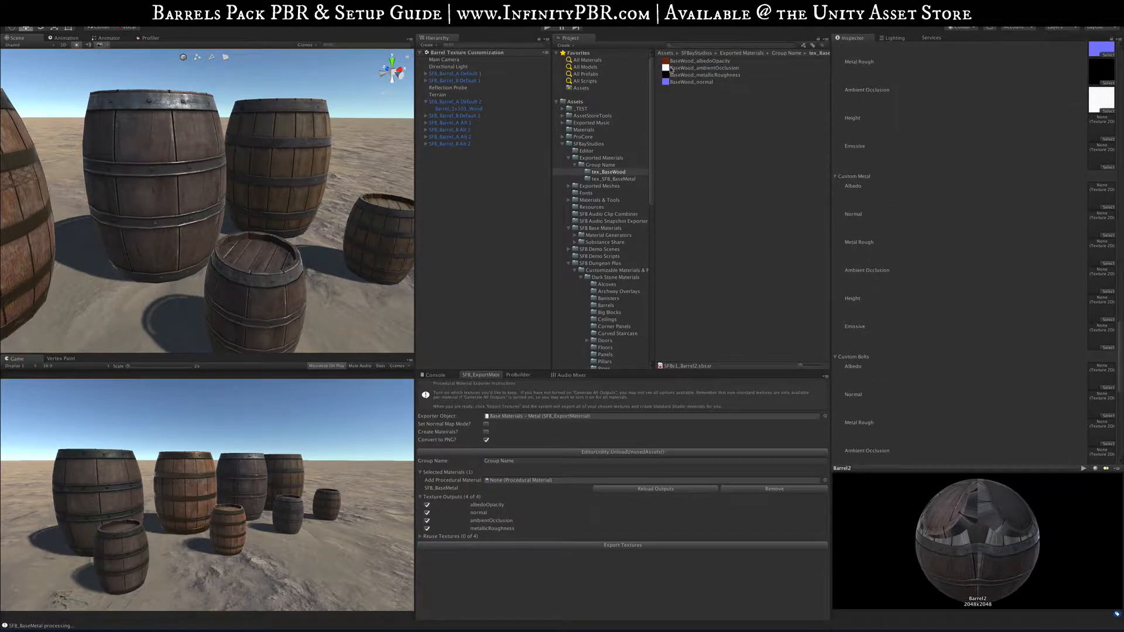
click(614, 179)
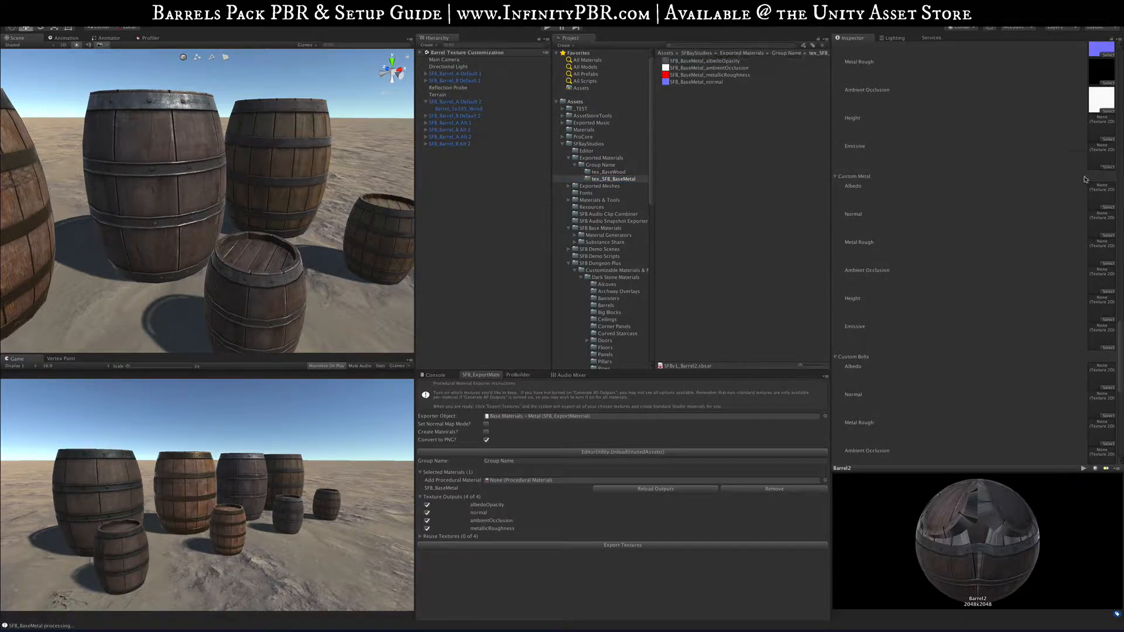
drag(1102, 191, 1101, 193)
drag(696, 82, 1102, 221)
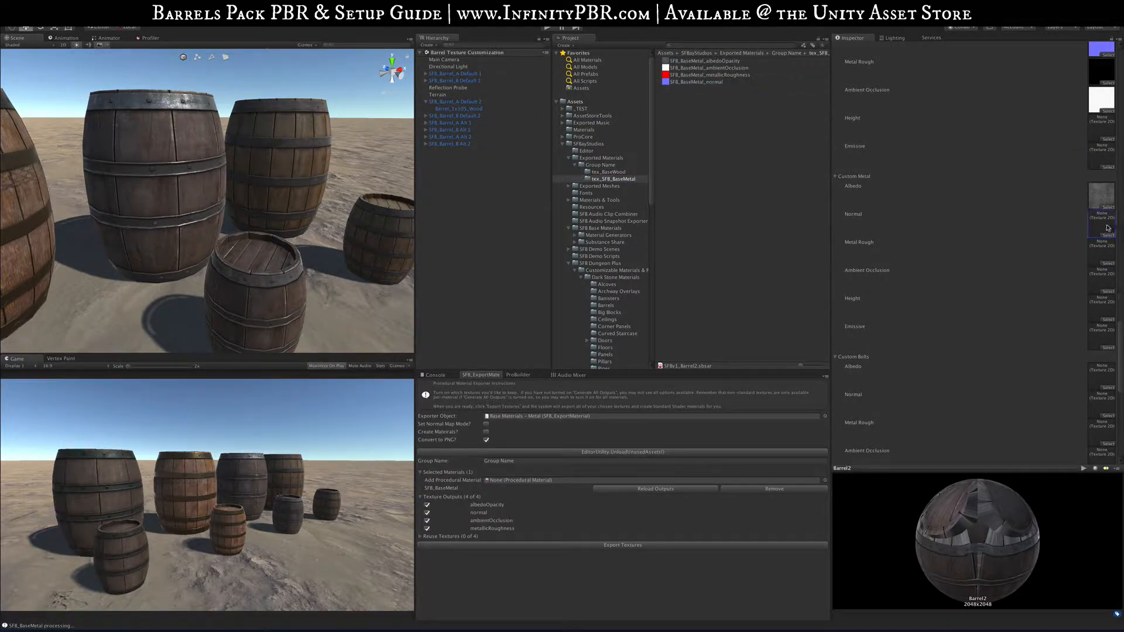
drag(720, 69, 1100, 282)
drag(728, 75, 1103, 250)
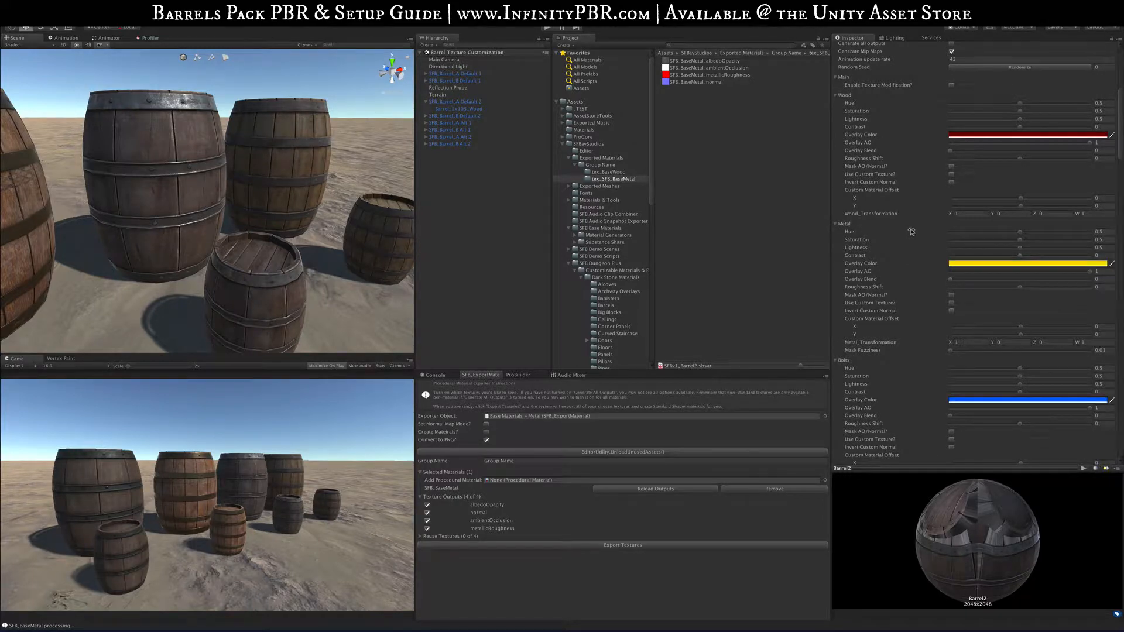
Step: Turn on Use Custom Texture for Barrel2's wood and enable texture modification for the material
scroll(909, 231, up, 3)
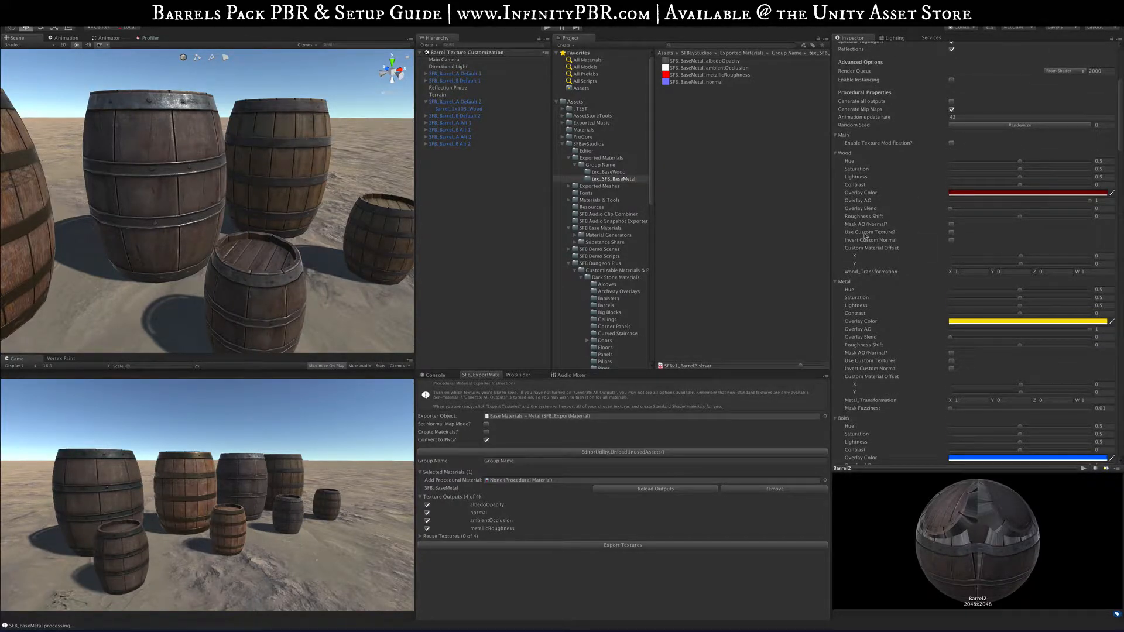
click(952, 233)
middle_drag(177, 160, 210, 172)
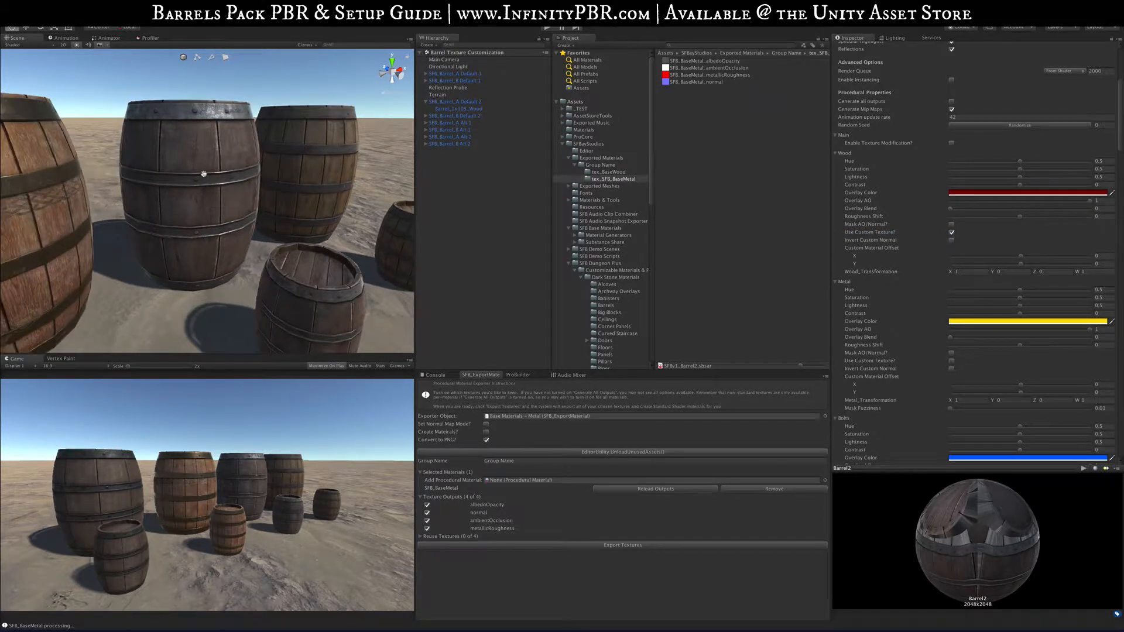
click(952, 143)
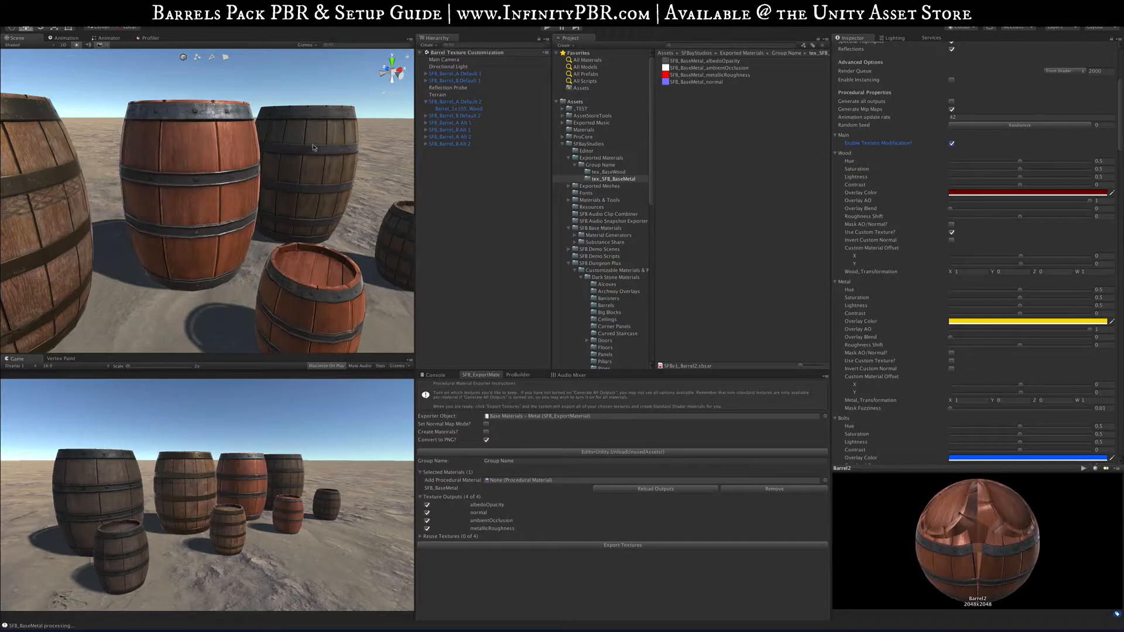
Step: Toggle the wood's custom texture off and back on to compare the barrel's appearance
right_drag(266, 183, 234, 149)
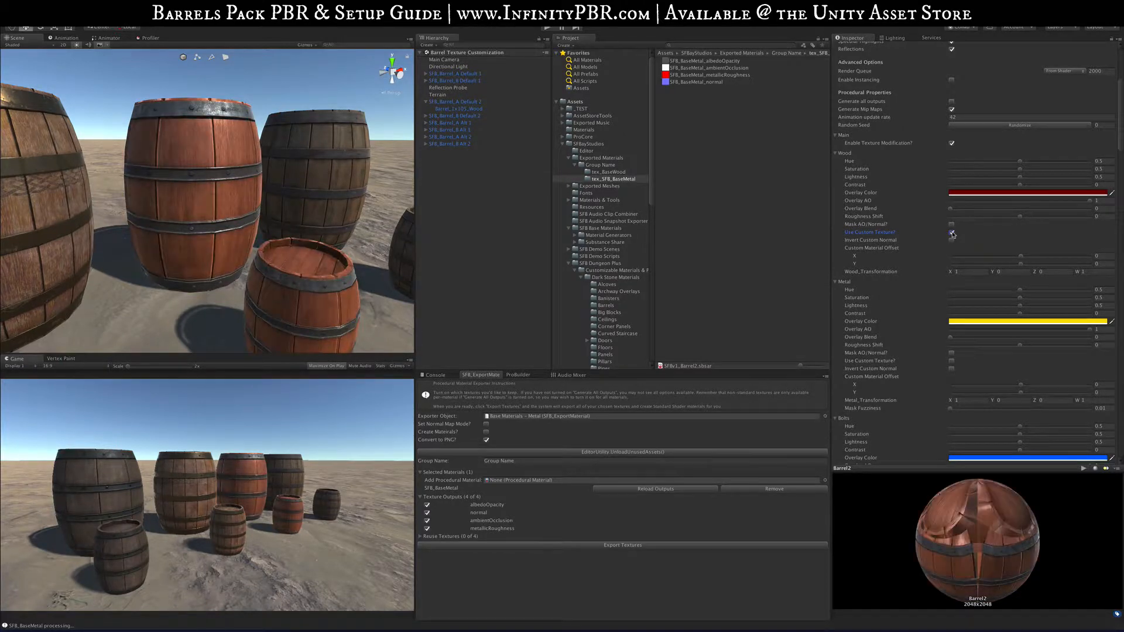
click(951, 233)
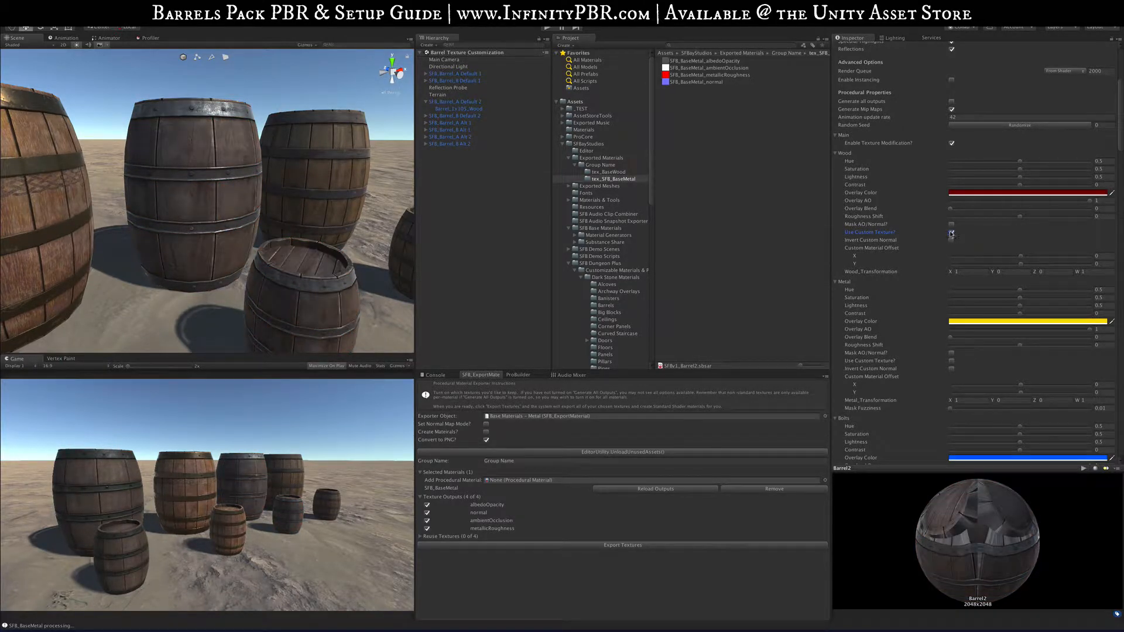
mouse_move(297, 181)
alt+mouse_down()
mouse_move(225, 186)
mouse_move(288, 192)
alt+mouse_up()
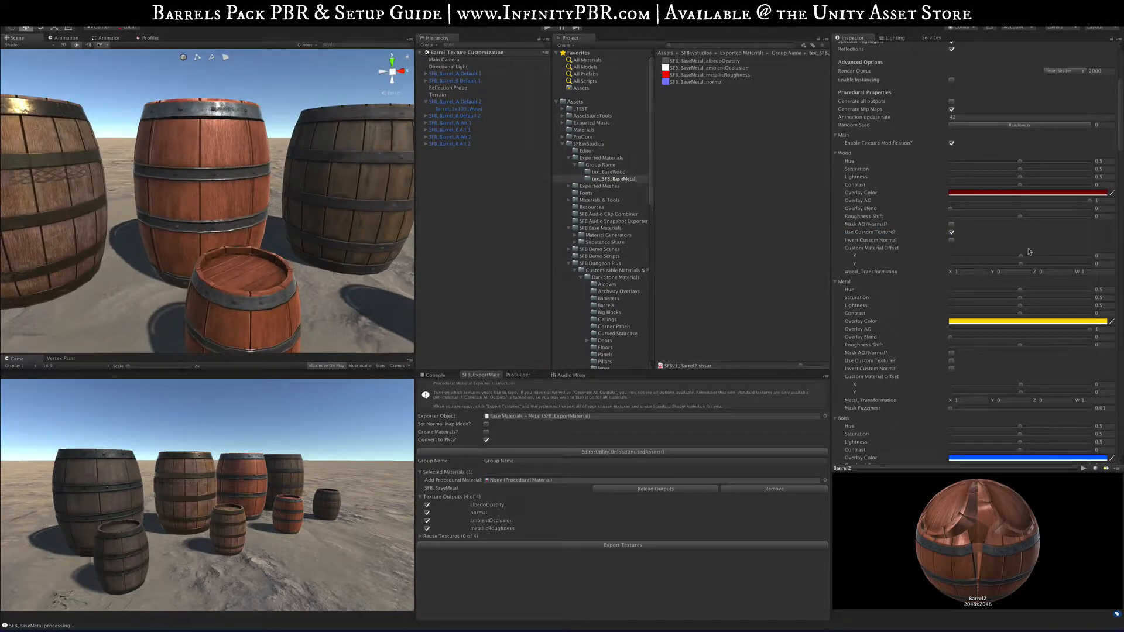
Step: Turn on Use Custom Texture for Barrel2's metal and inspect the hoops on the barrel up close
click(952, 362)
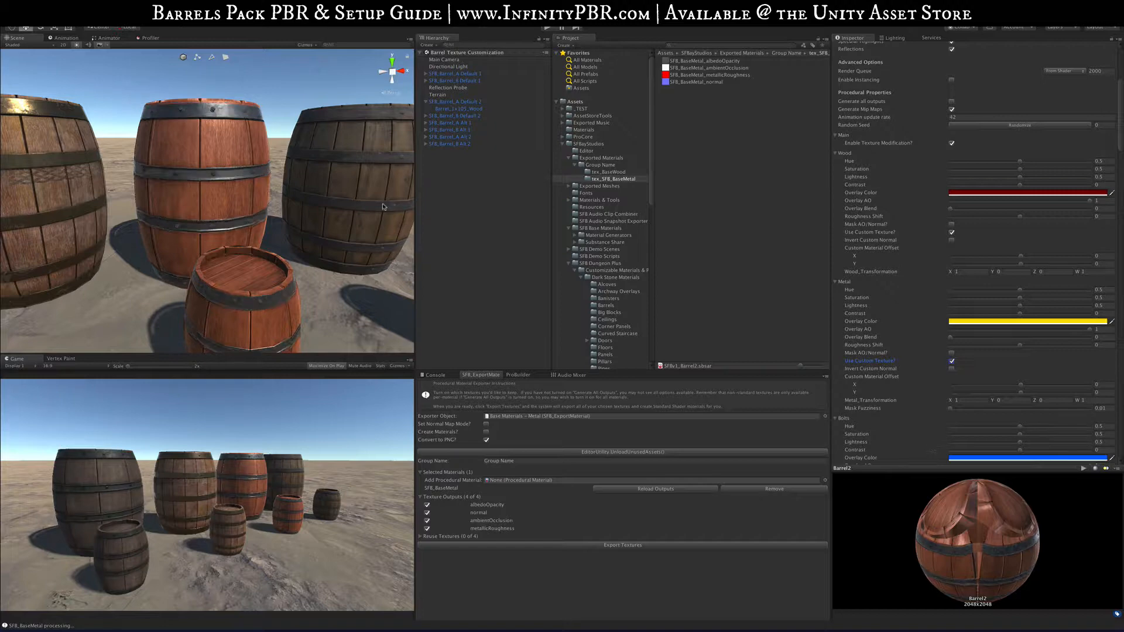
alt+drag(240, 183, 223, 122)
scroll(223, 122, up, 5)
middle_drag(221, 120, 249, 217)
scroll(207, 142, up, 3)
alt+drag(287, 184, 251, 181)
Step: Lower Barrel2's height map strength to its minimum of 0.005 and check the whole barrel
scroll(933, 192, up, 5)
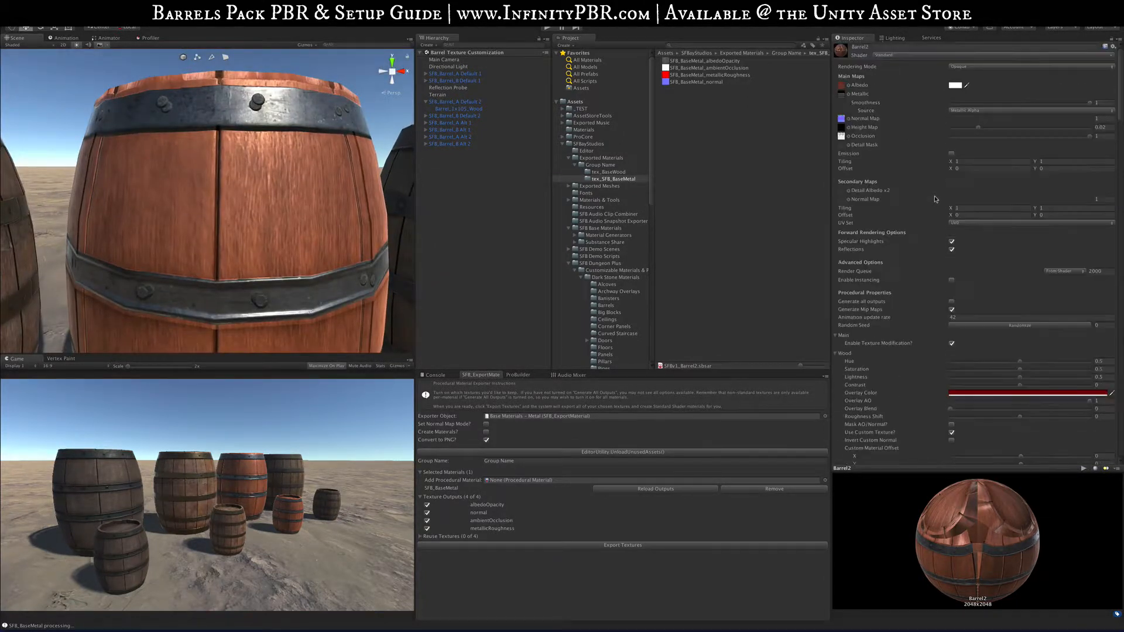
drag(976, 128, 881, 120)
scroll(295, 161, down, 3)
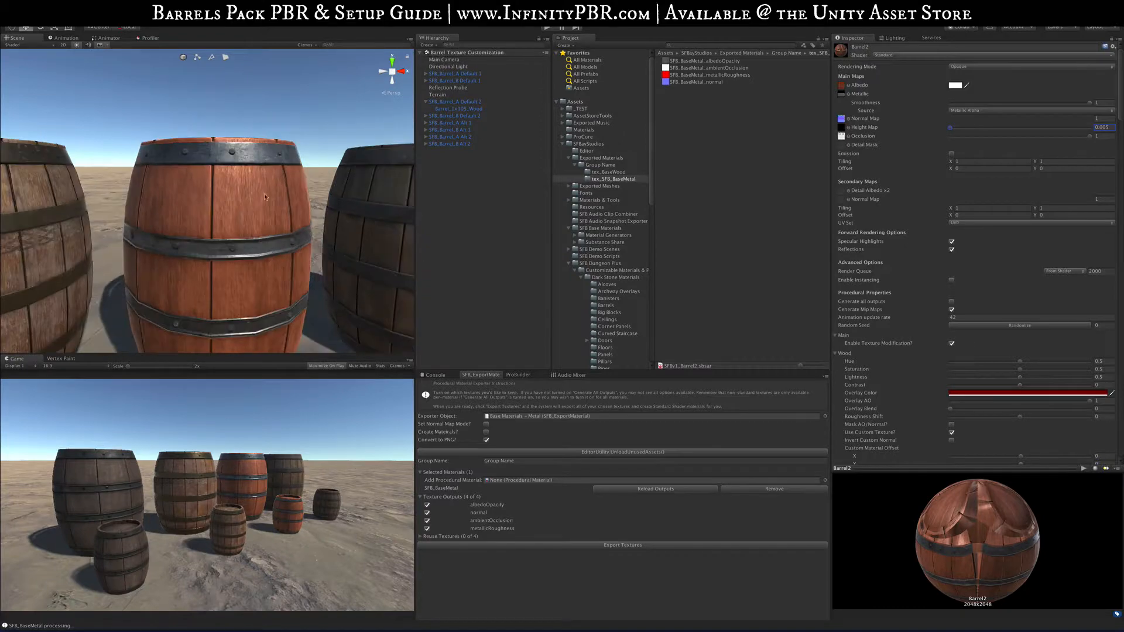
Step: Toggle Use Custom Texture for Barrel2's metal and bolts to compare the barrel, and collapse the Bolts properties
mouse_move(266, 196)
alt+mouse_down()
mouse_move(205, 193)
mouse_move(247, 266)
mouse_move(253, 196)
alt+mouse_up()
middle_drag(266, 263, 272, 206)
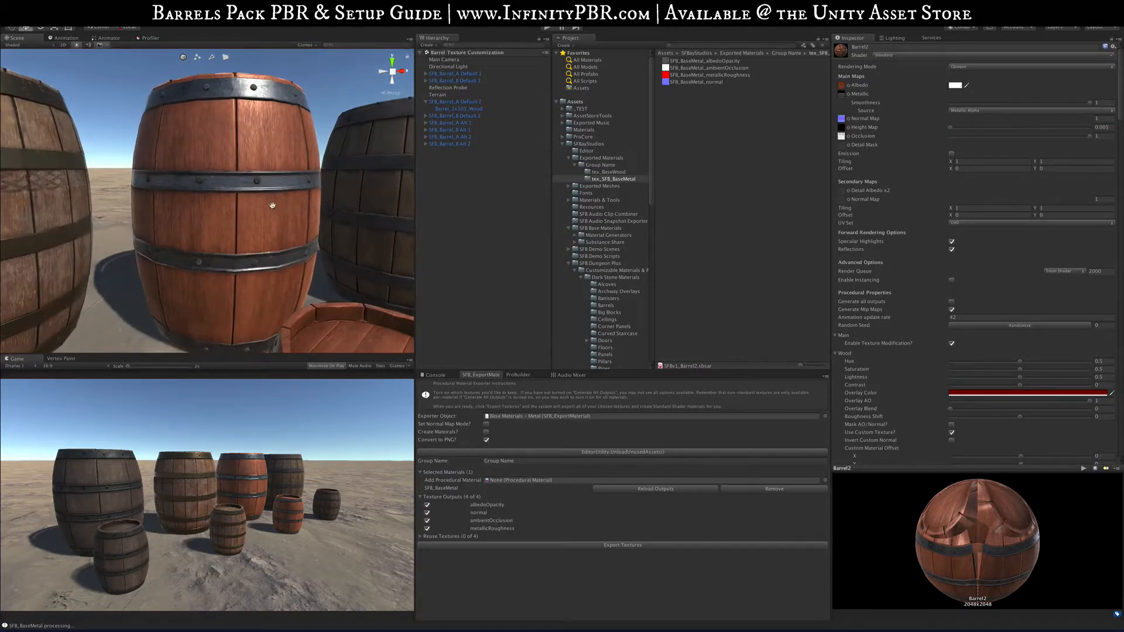
scroll(961, 285, down, 10)
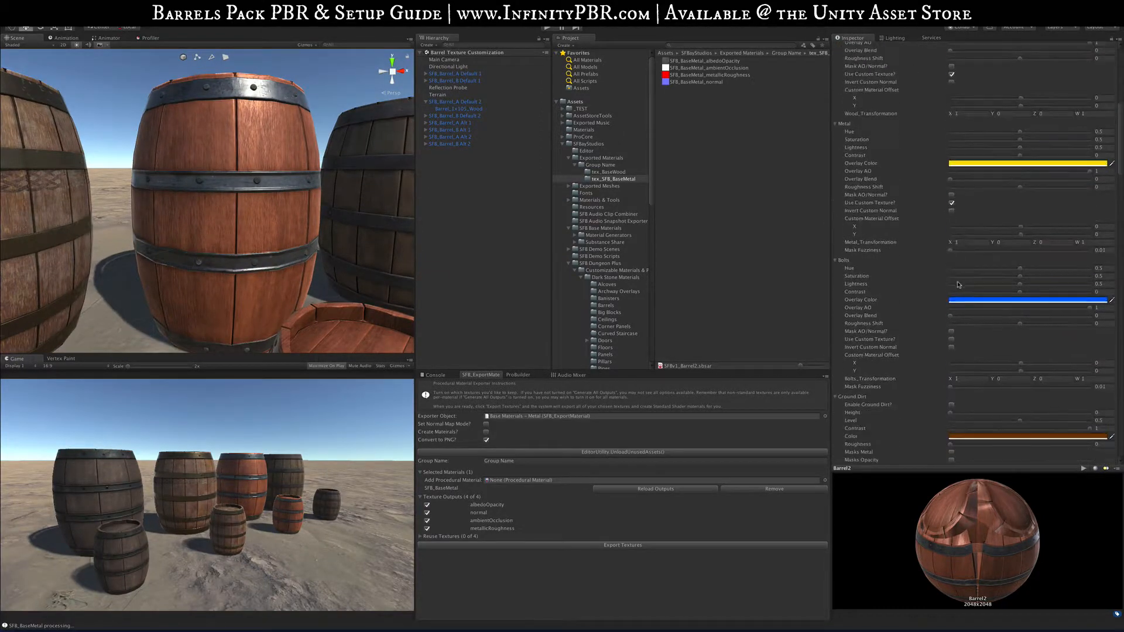
scroll(961, 284, up, 8)
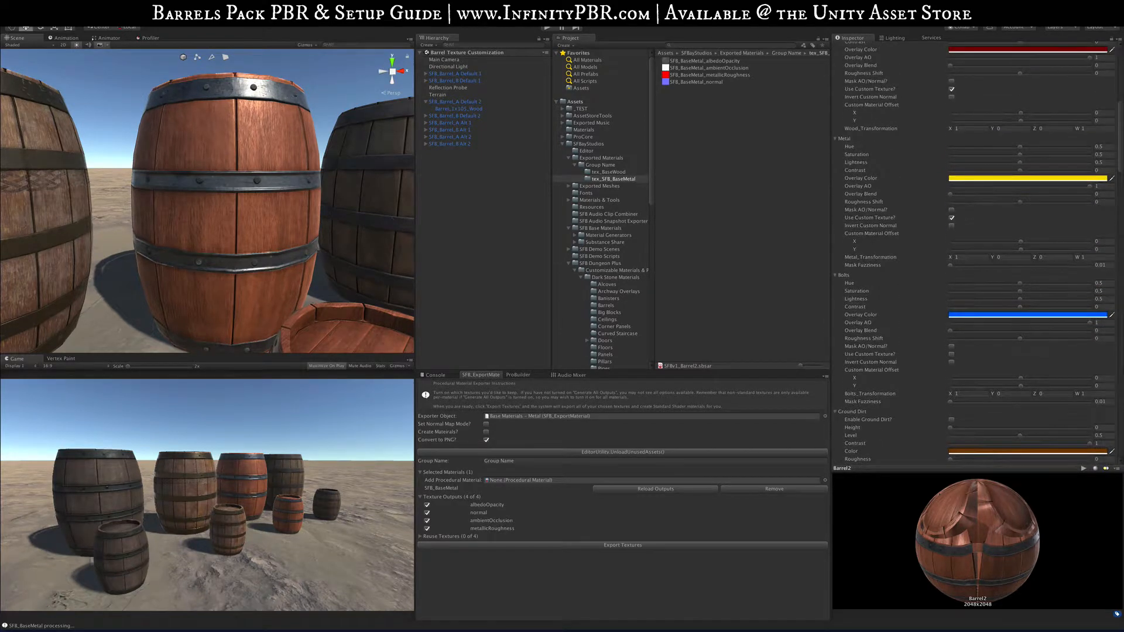
click(951, 218)
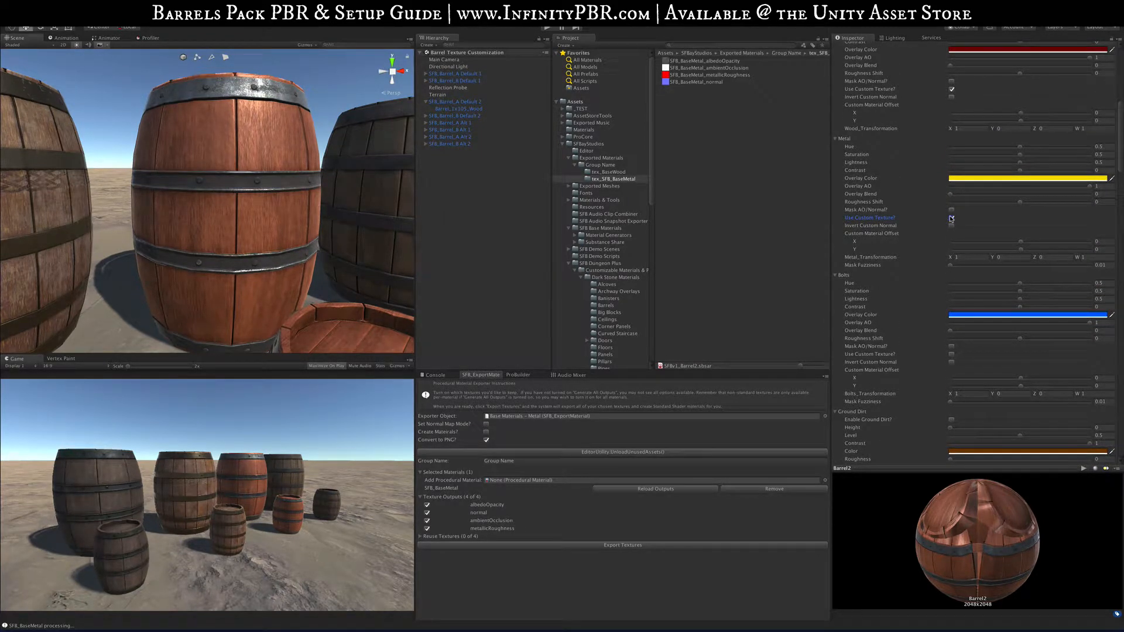
click(953, 354)
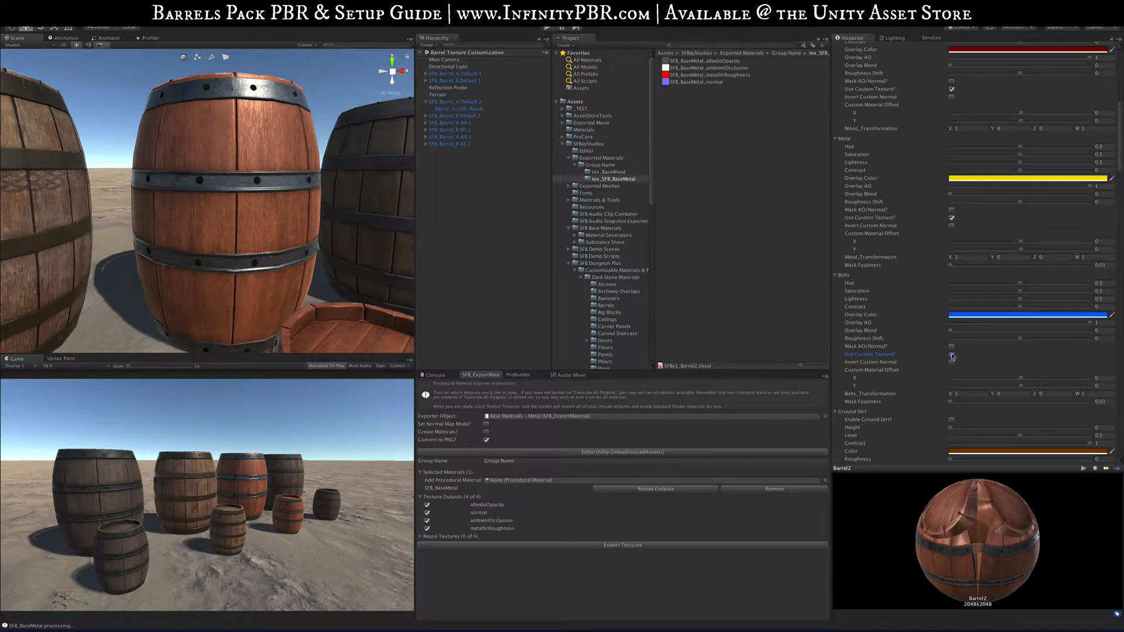
click(835, 275)
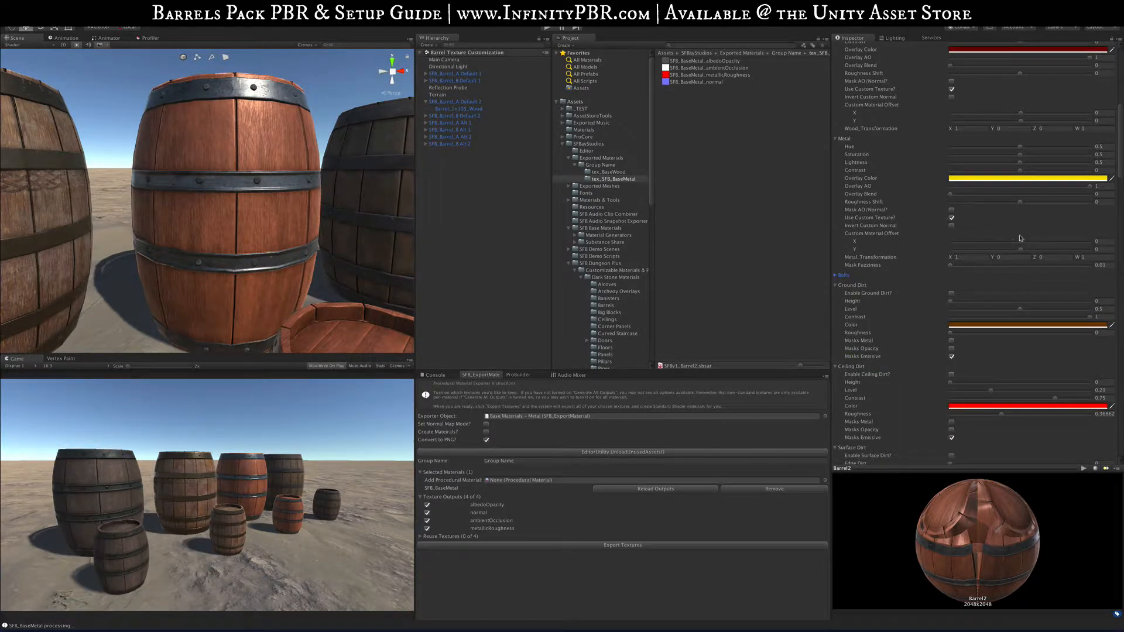
Step: Try several tints on Barrel2's metal hoops, settling on a Hue of 0.496 and a Saturation of 0.487
scroll(1019, 238, up, 3)
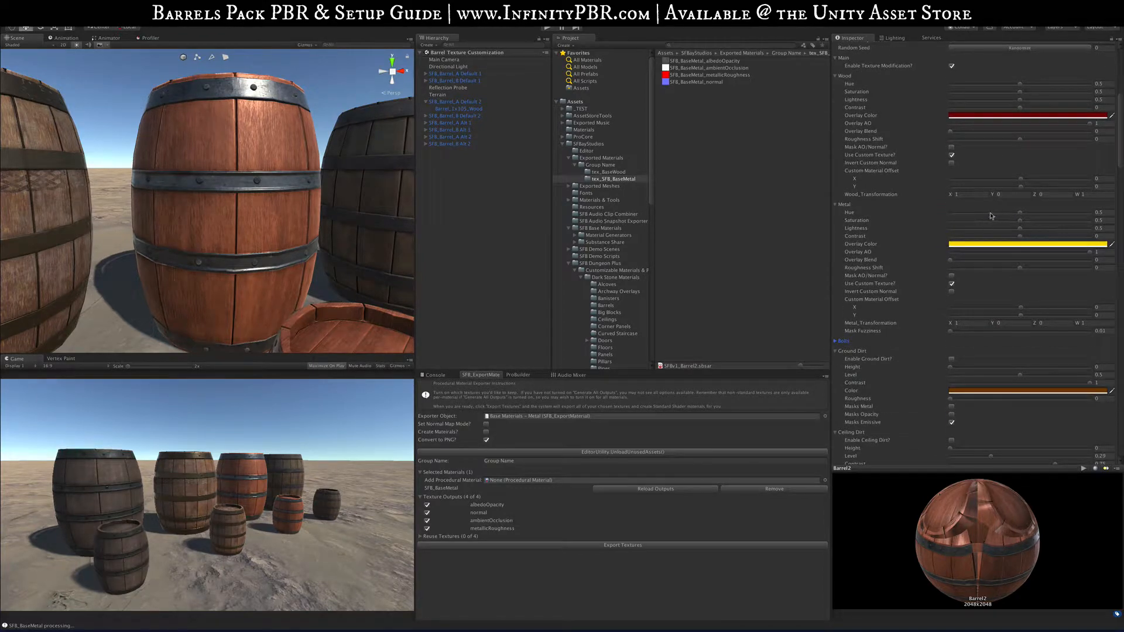
click(990, 213)
click(991, 222)
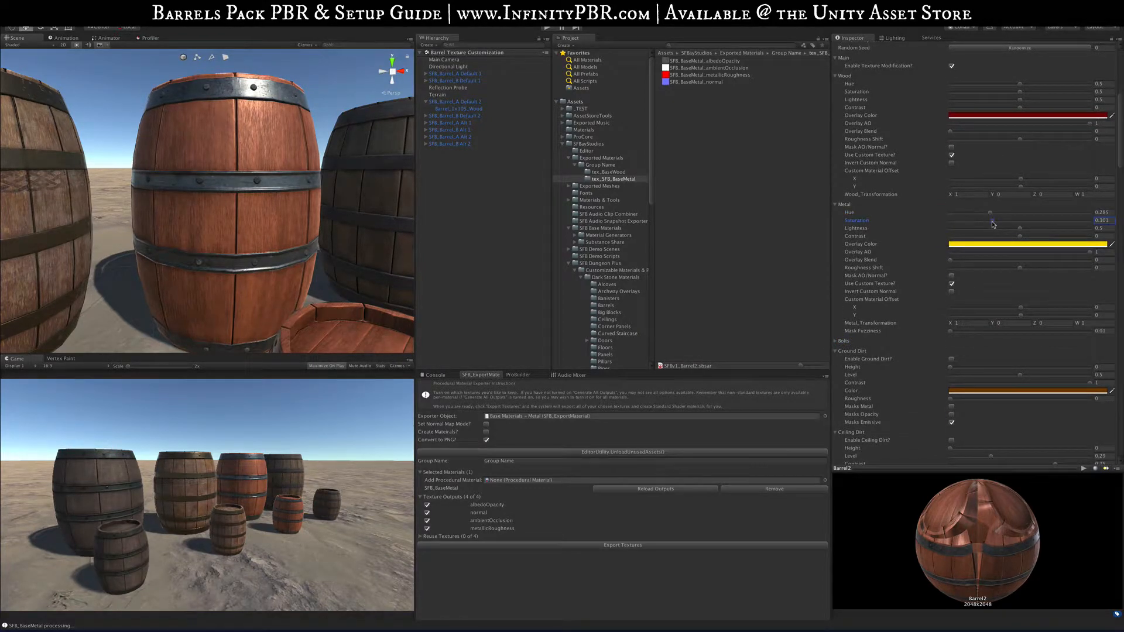
click(1071, 223)
click(1065, 214)
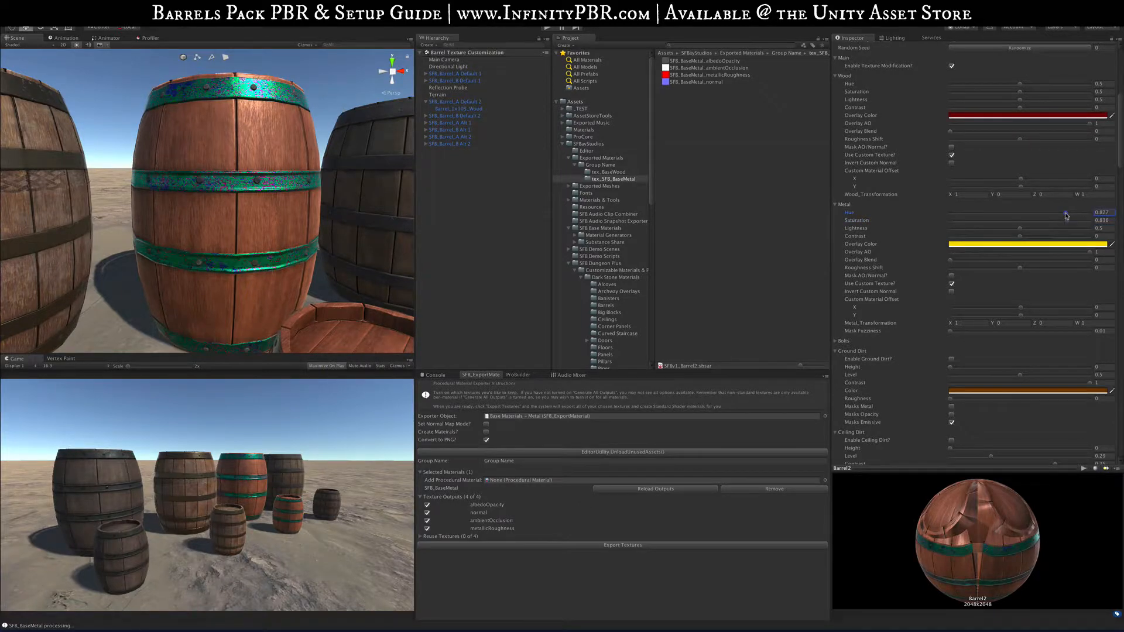
click(1029, 222)
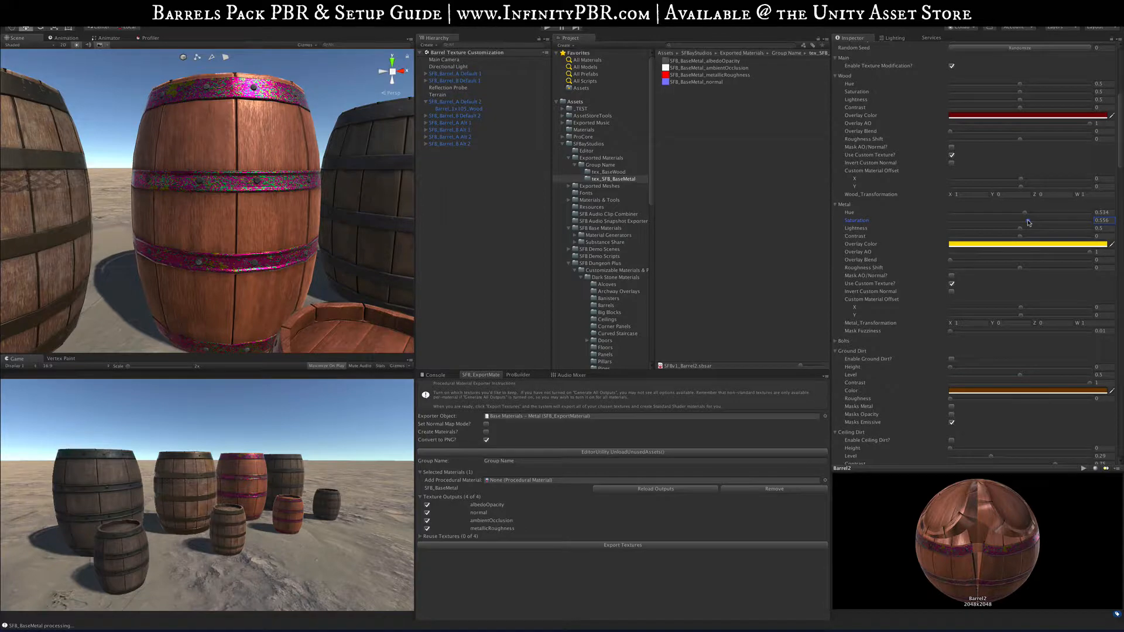
drag(1029, 222, 1018, 221)
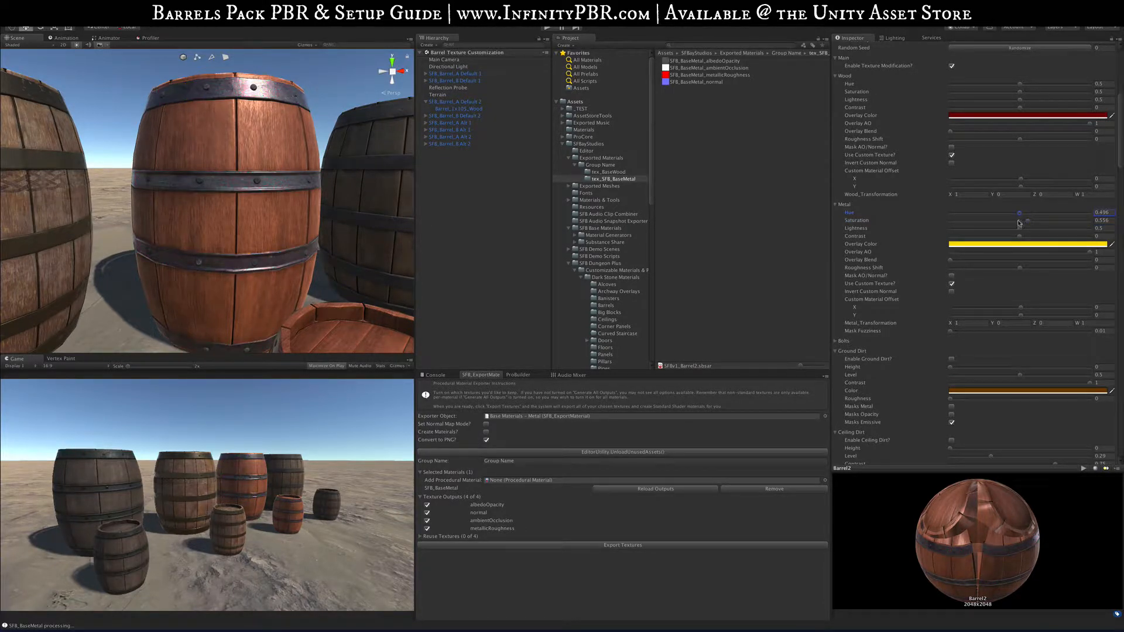
Step: Try out Overlay AO and Overlay Blend on Barrel2's metal, and toggle Invert Custom Normal for its metal and wood
click(1021, 253)
click(1025, 259)
drag(1076, 252, 1105, 253)
drag(1009, 260, 958, 259)
click(952, 292)
click(952, 164)
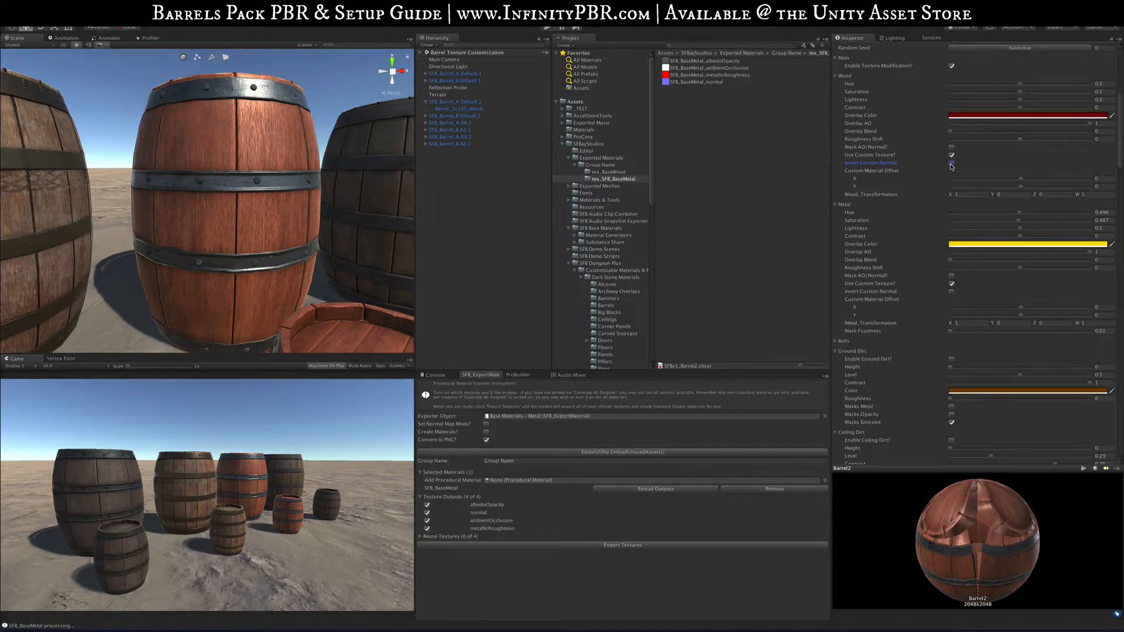
Step: Turn on Mask AO/Normal for both the metal and the wood of Barrel2 and compare the barrels
alt+drag(301, 136, 432, 193)
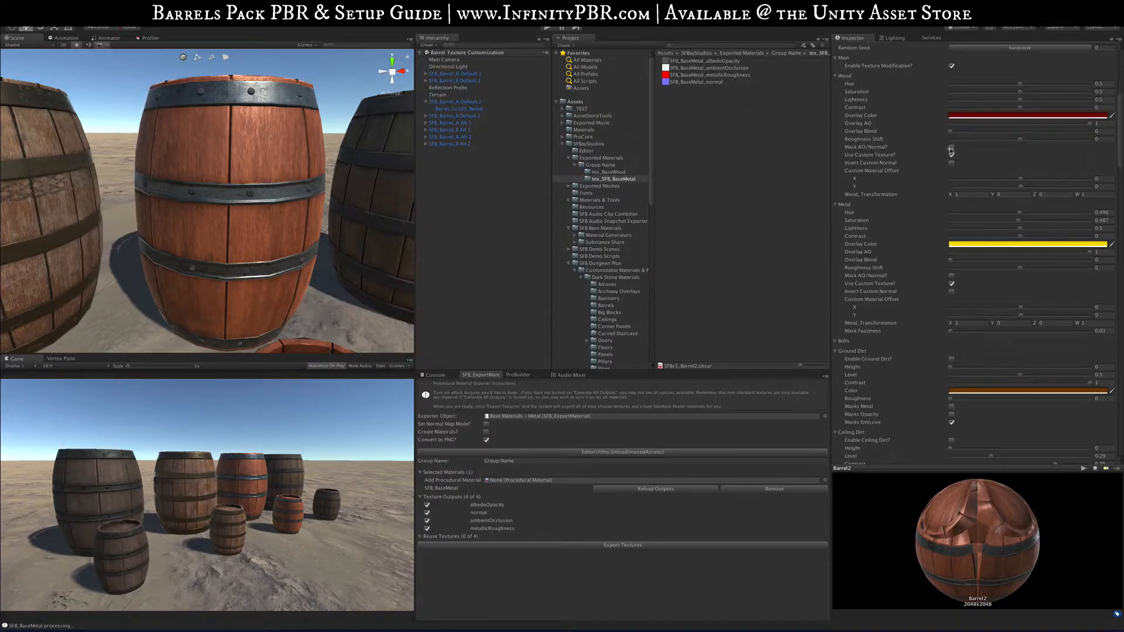
click(951, 276)
alt+drag(258, 202, 221, 177)
scroll(276, 206, down, 8)
scroll(243, 217, up, 3)
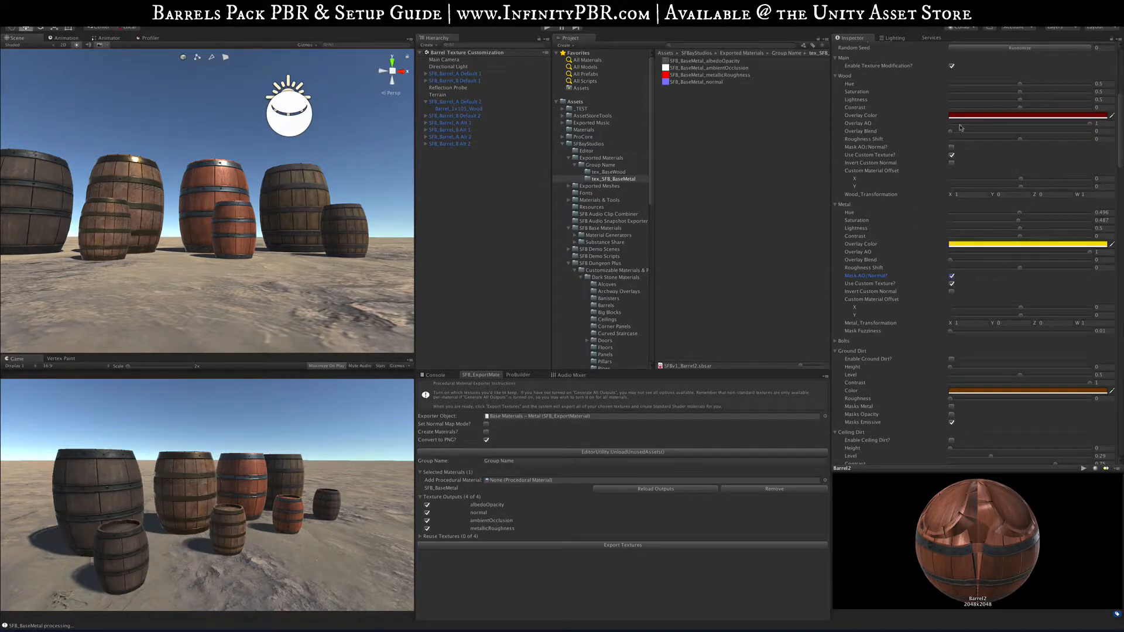
click(951, 147)
scroll(231, 209, up, 5)
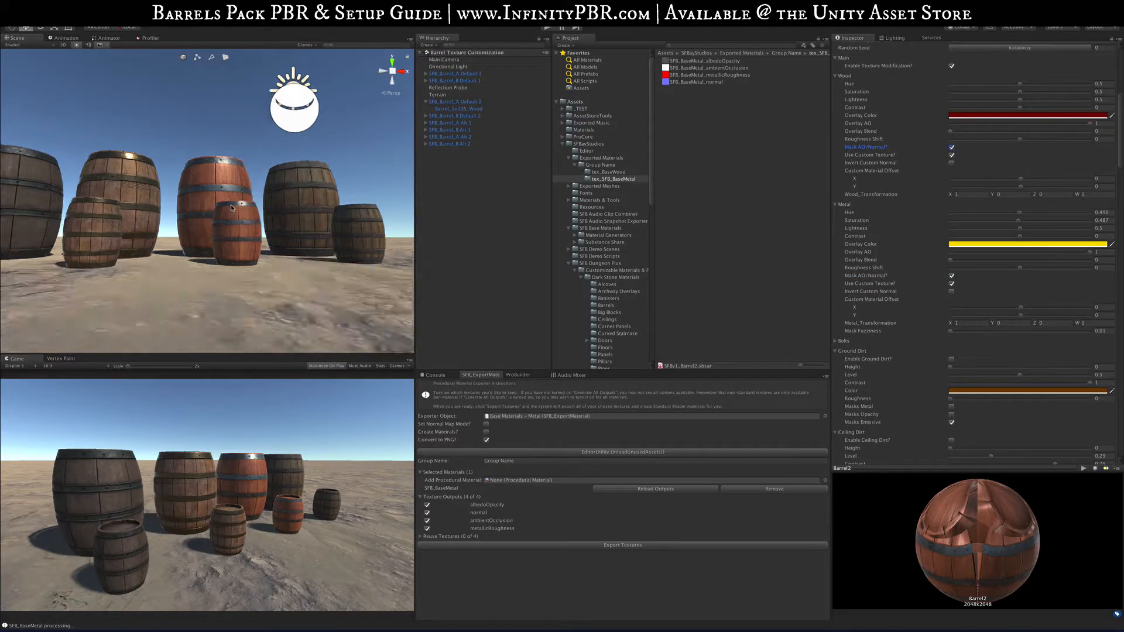
Step: Assign the exported SFB_BaseMetal albedoOpacity, ambientOcclusion and metallicRoughness textures to Barrel2's matching Custom Wood maps
alt+drag(231, 209, 308, 254)
scroll(998, 301, down, 9)
scroll(989, 298, down, 15)
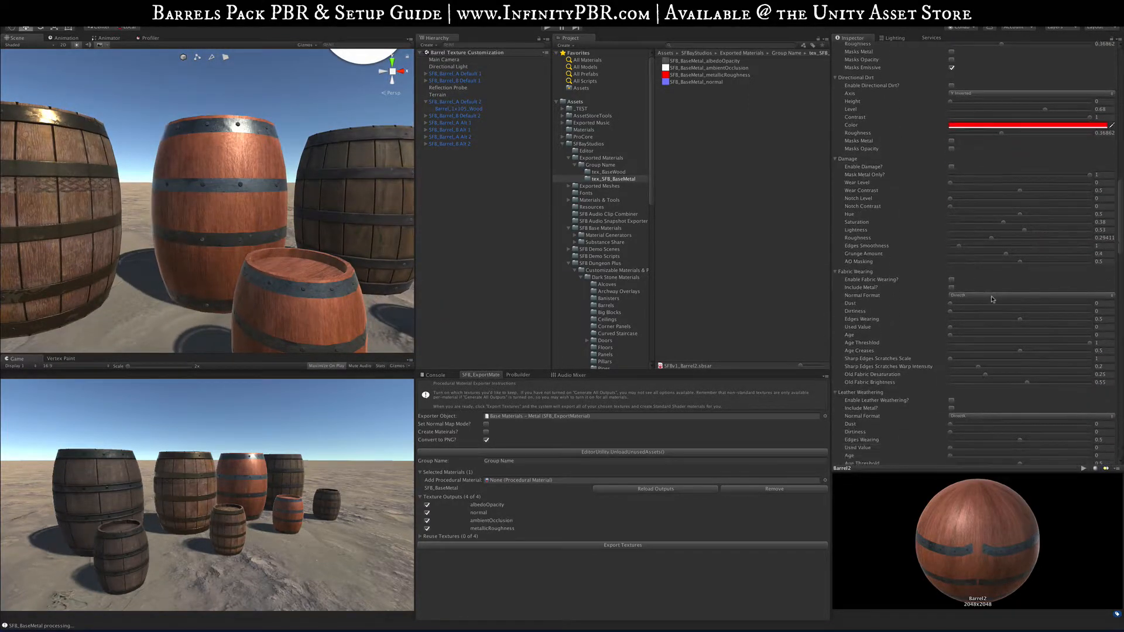
scroll(993, 299, up, 10)
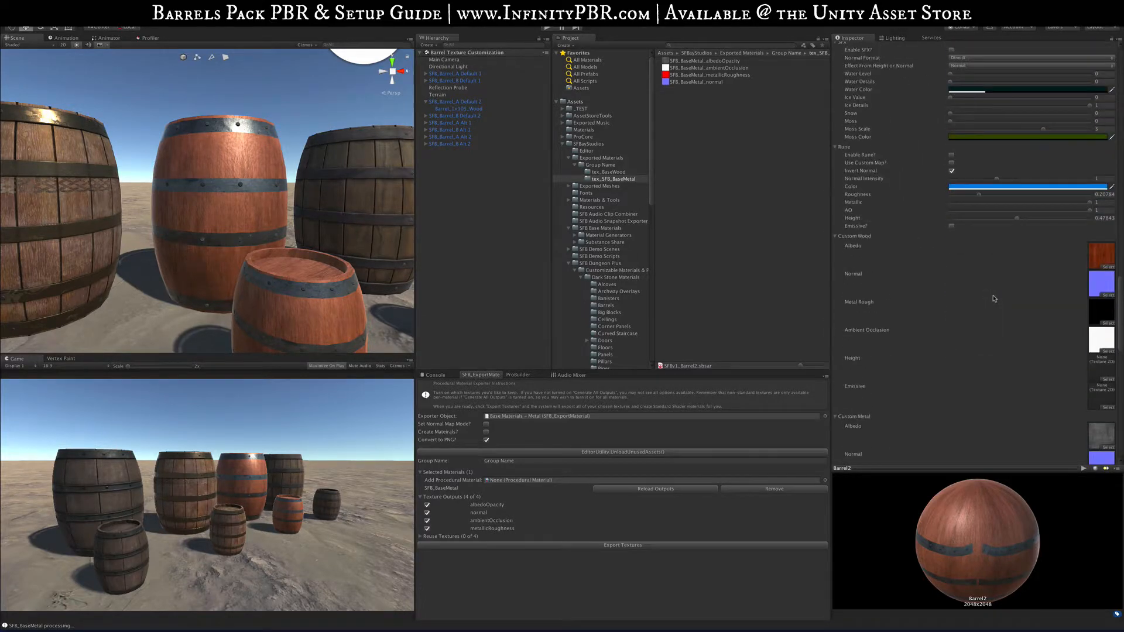
drag(674, 61, 1101, 234)
drag(691, 82, 1101, 262)
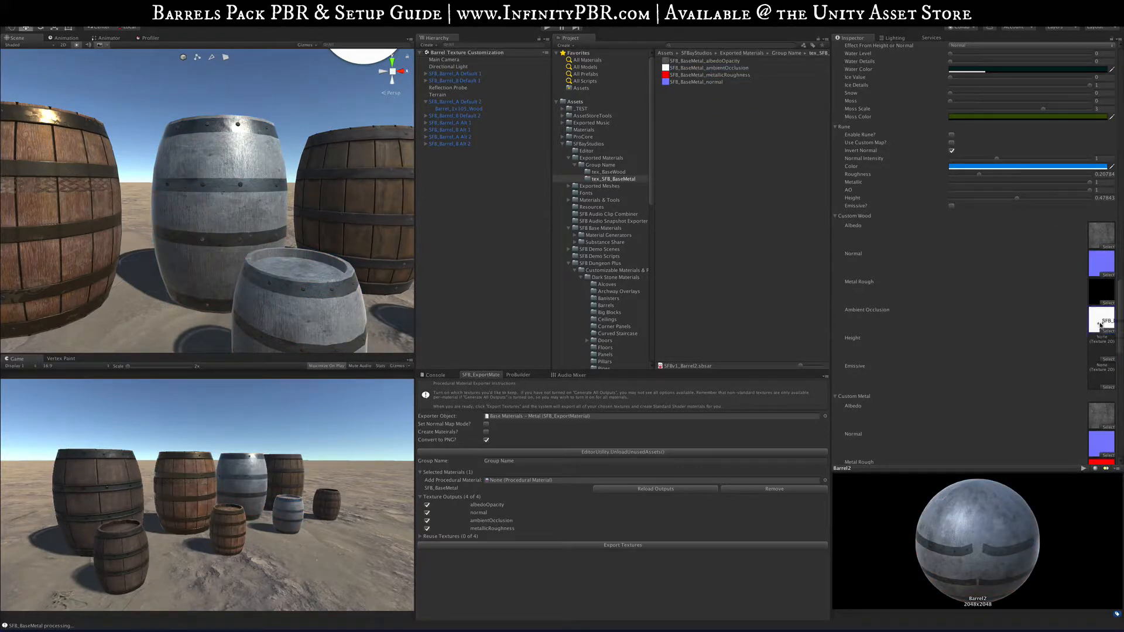
drag(739, 77, 1101, 291)
Step: Locate the textures assigned to Barrel2's Custom Wood and replace its Normal map with SFB_BaseMetal_normal
alt+drag(276, 183, 251, 180)
scroll(265, 188, up, 6)
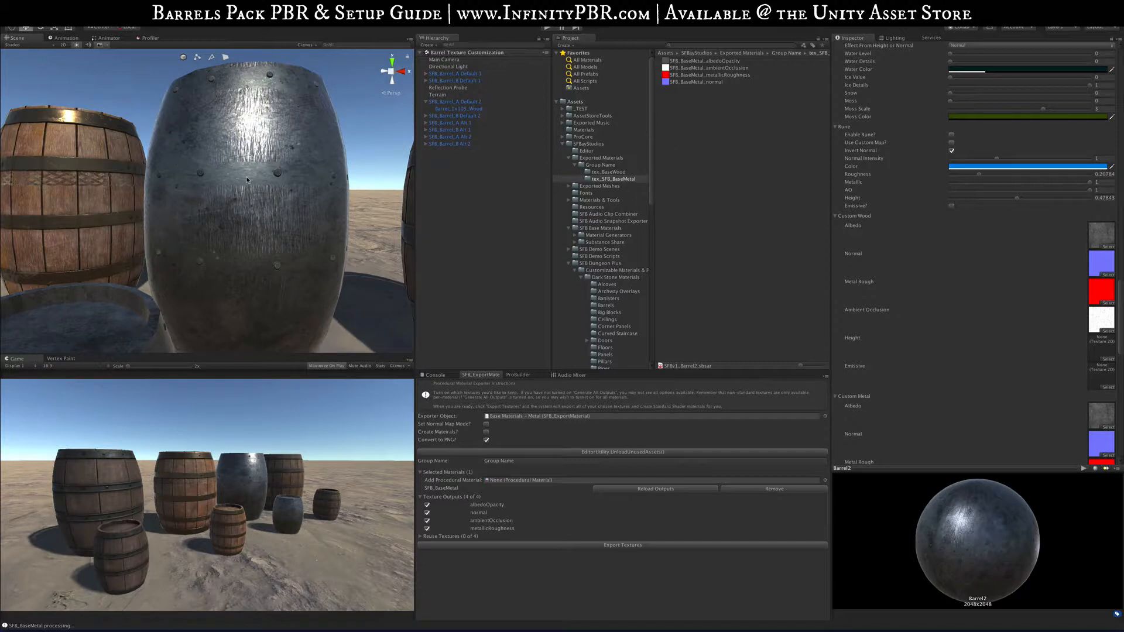
click(1096, 260)
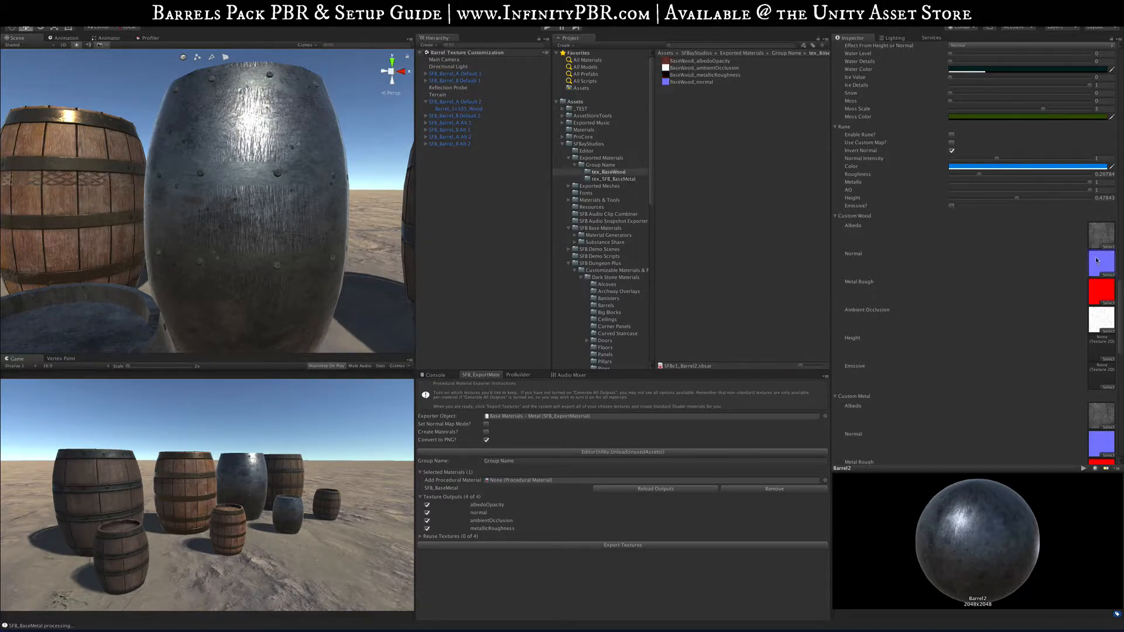
click(1088, 291)
drag(701, 81, 1103, 263)
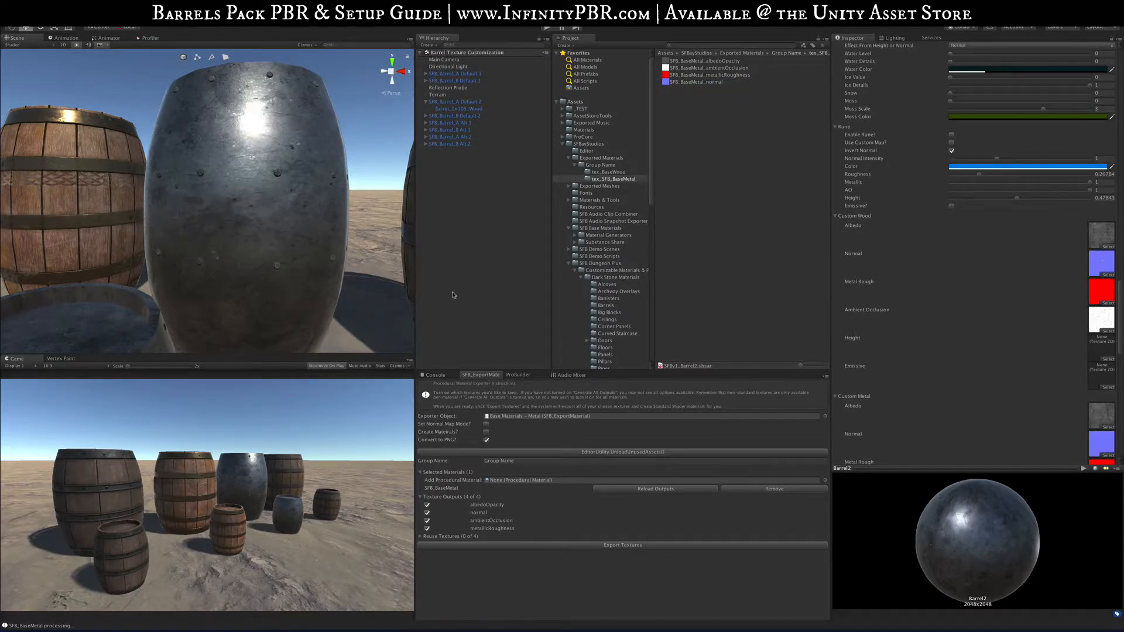
Step: Examine the metal-surfaced barrels in the scene from several angles, both up close and from a distance
alt+drag(253, 240, 375, 296)
scroll(252, 202, down, 8)
alt+drag(253, 227, 277, 186)
scroll(247, 200, up, 8)
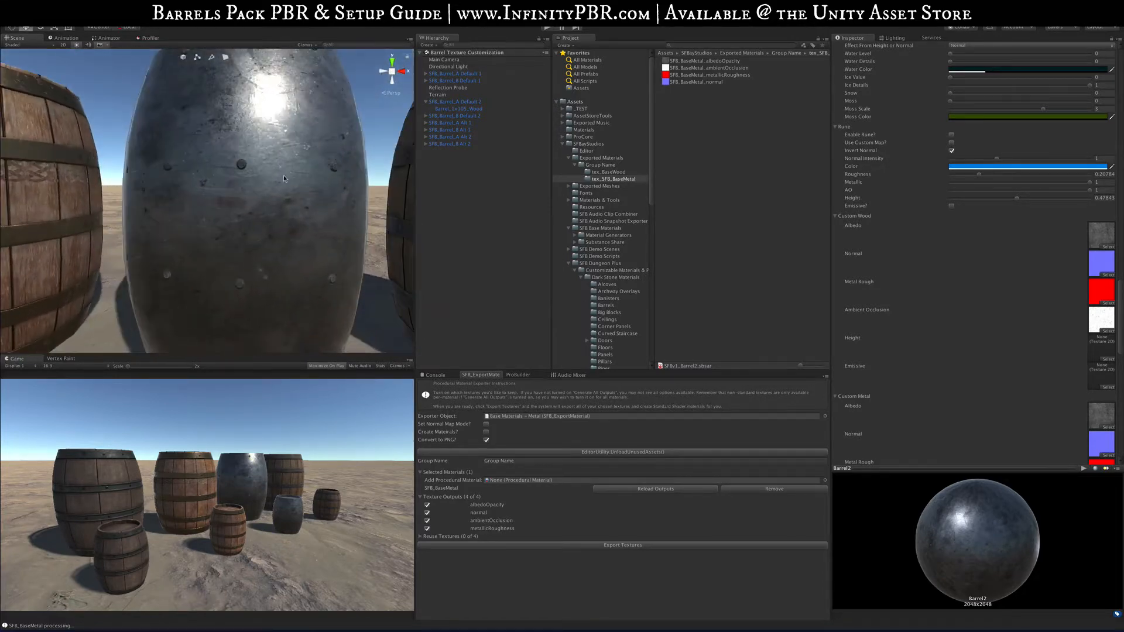
scroll(280, 181, down, 8)
scroll(279, 183, up, 2)
scroll(278, 183, up, 7)
scroll(234, 225, down, 6)
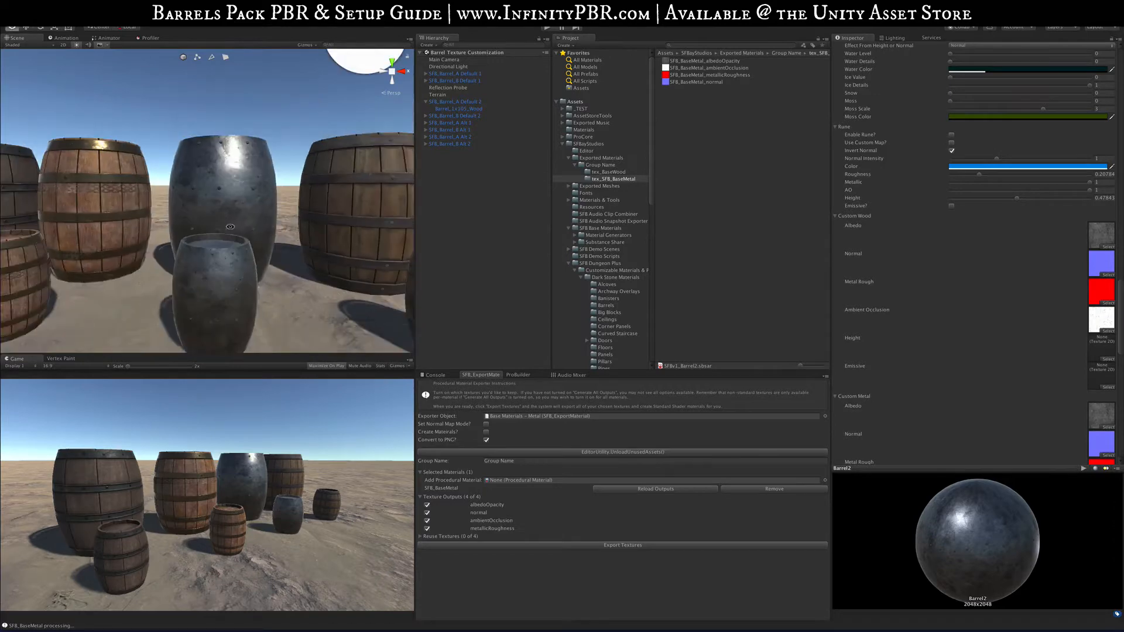
mouse_move(233, 225)
alt+mouse_down()
mouse_move(275, 229)
mouse_move(209, 206)
mouse_move(237, 223)
alt+mouse_up()
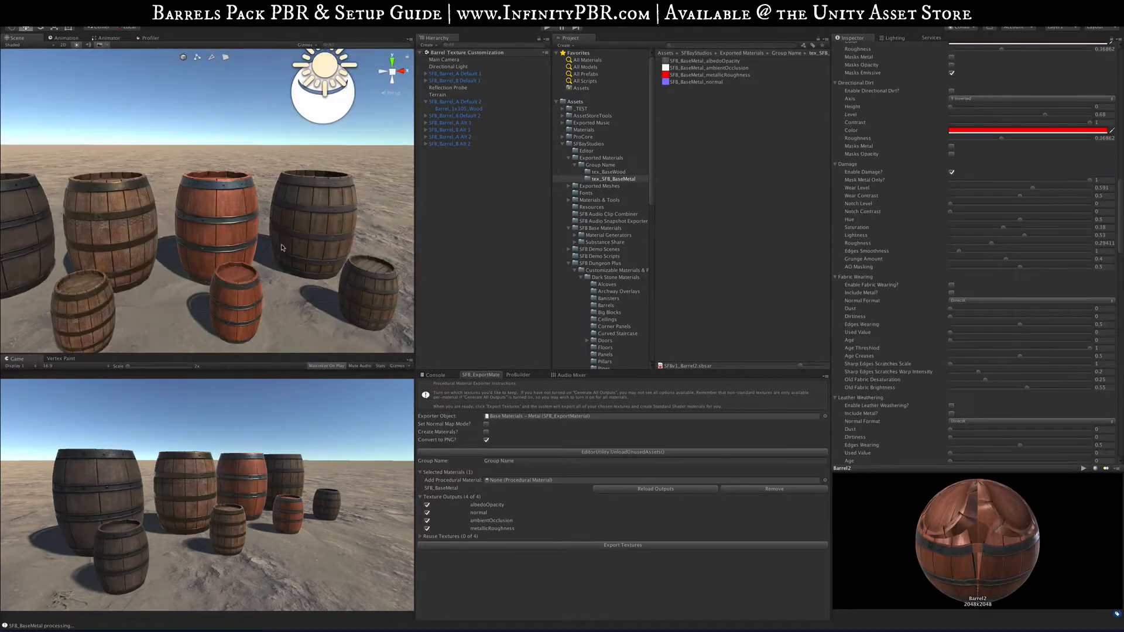
Step: Turn Enable Texture Modification for Barrel2 off and back on to compare the customized barrels with the original look
middle_drag(242, 269, 262, 227)
alt+drag(261, 227, 243, 242)
scroll(255, 227, up, 3)
scroll(954, 163, up, 10)
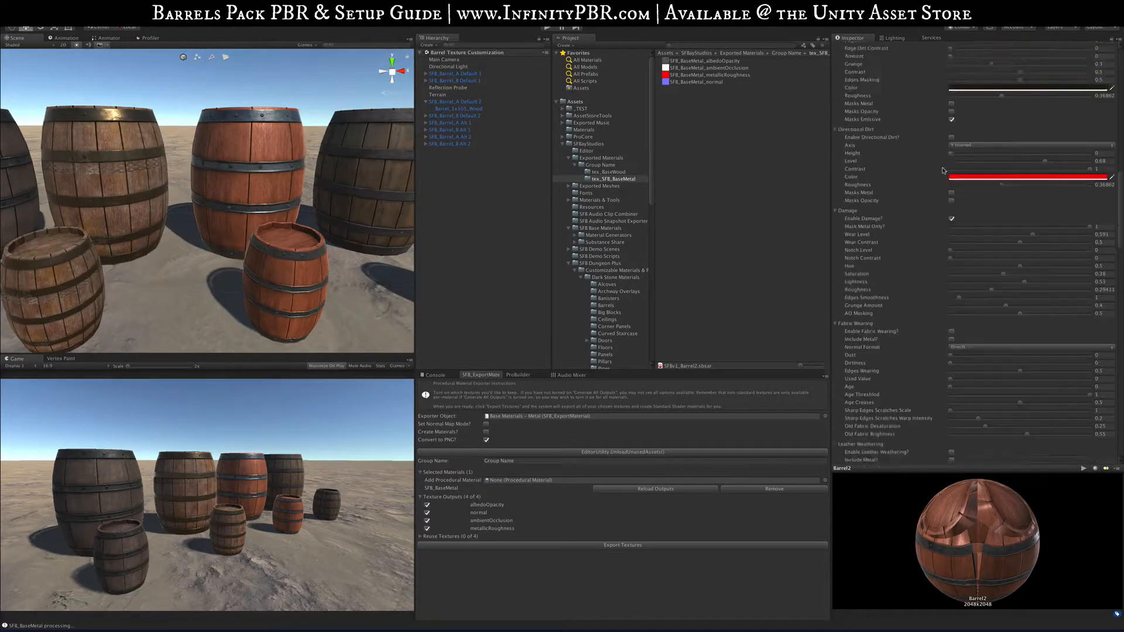
scroll(953, 297, down, 3)
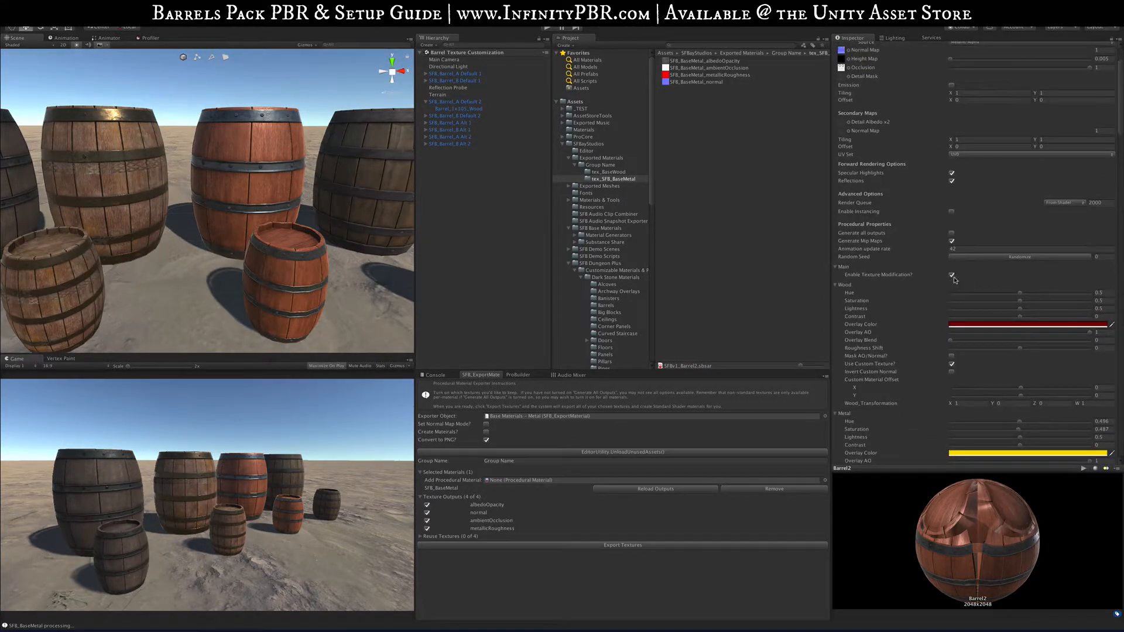
click(951, 276)
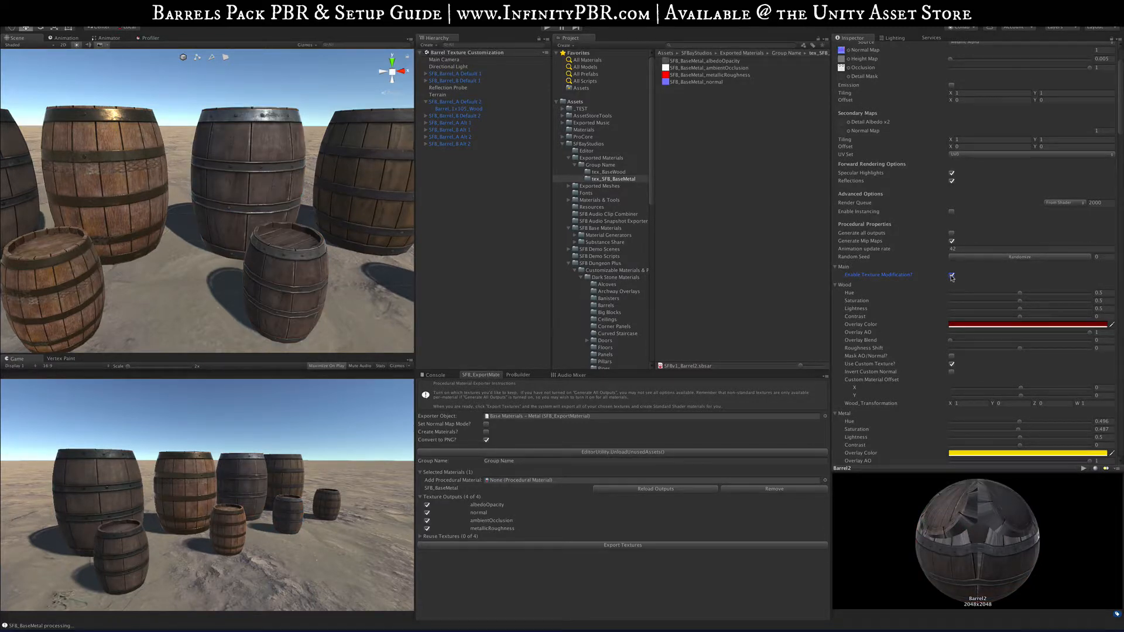
Step: Load the Barrels export object from the Export Texture Objects folder as the mass exporter's Exporter Object
click(507, 416)
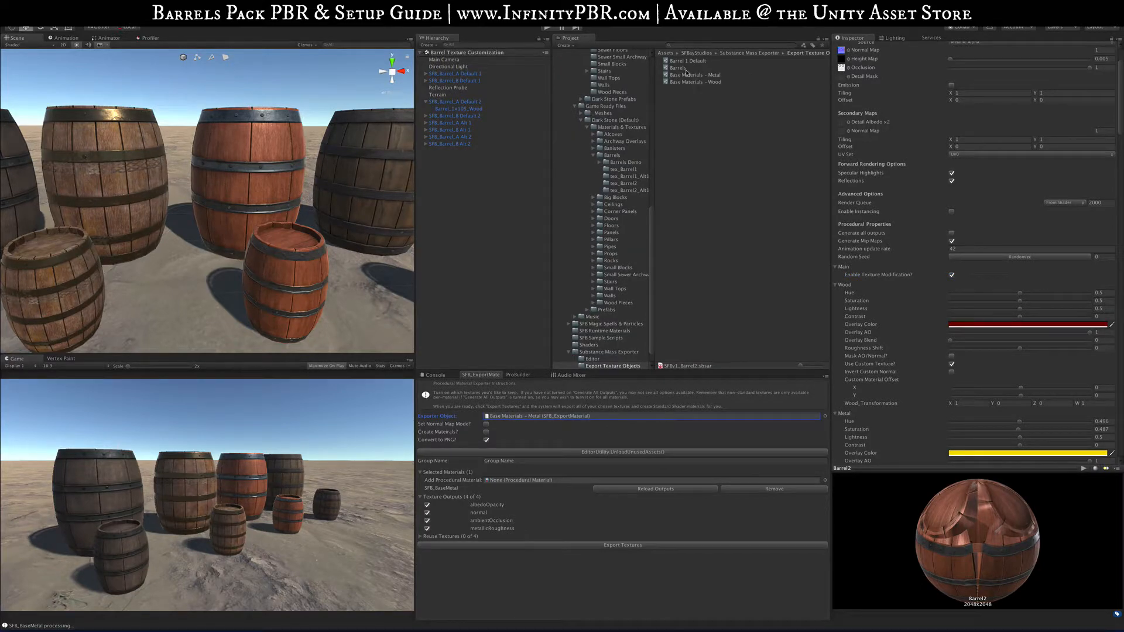
drag(682, 69, 521, 417)
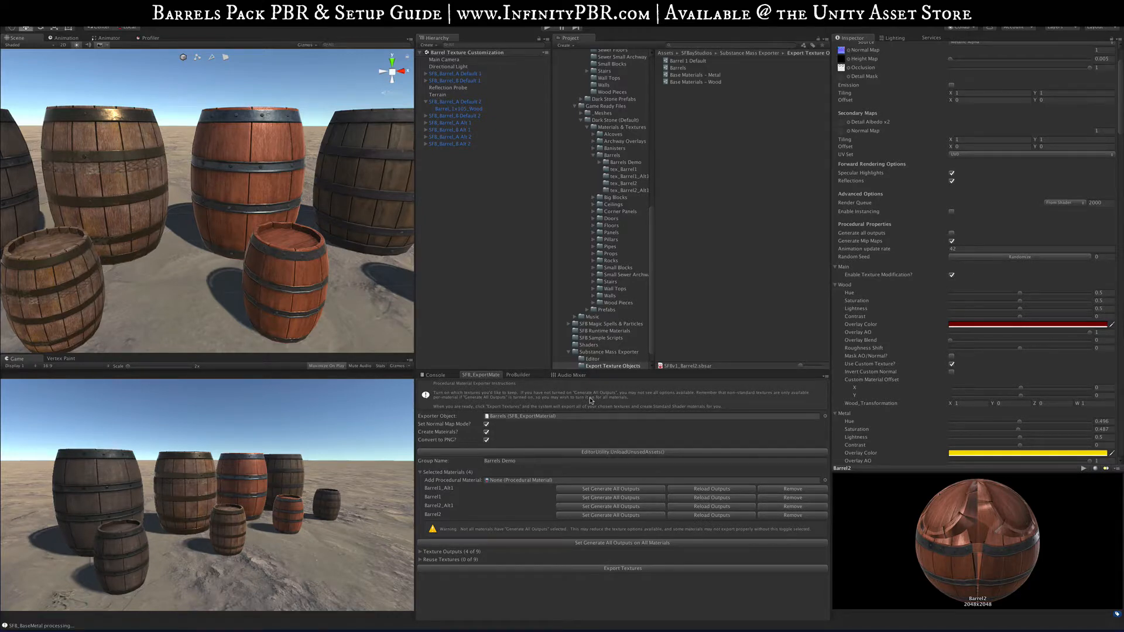
Step: Examine the whole barrel group in the scene and inspect the customized red barrel's wood and hoops up close
scroll(203, 178, down, 5)
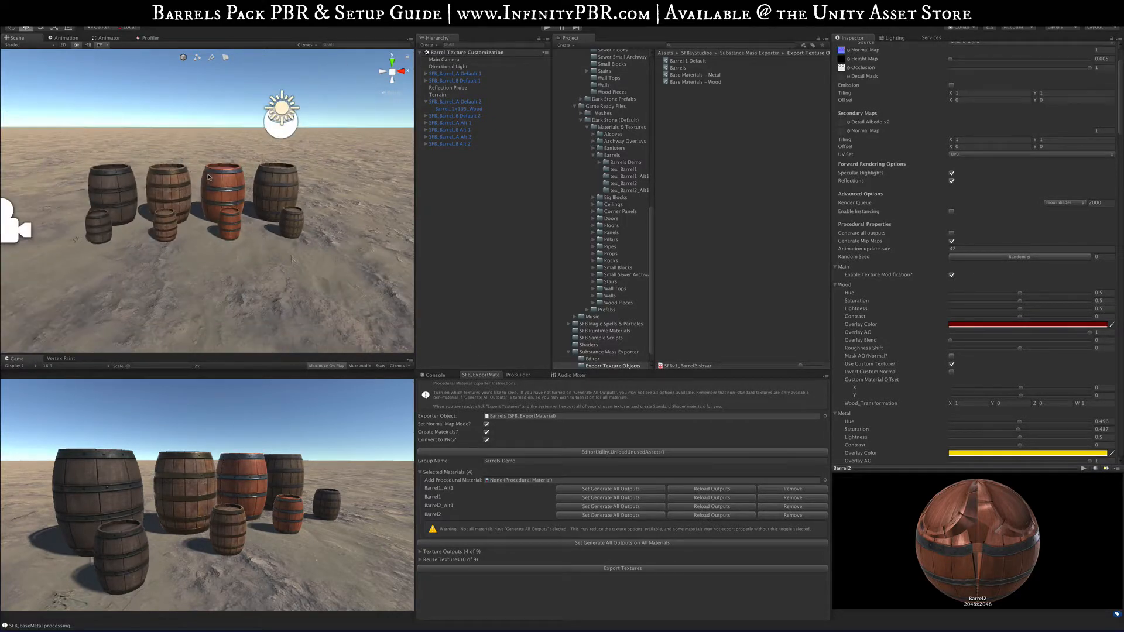
alt+drag(210, 178, 12, 214)
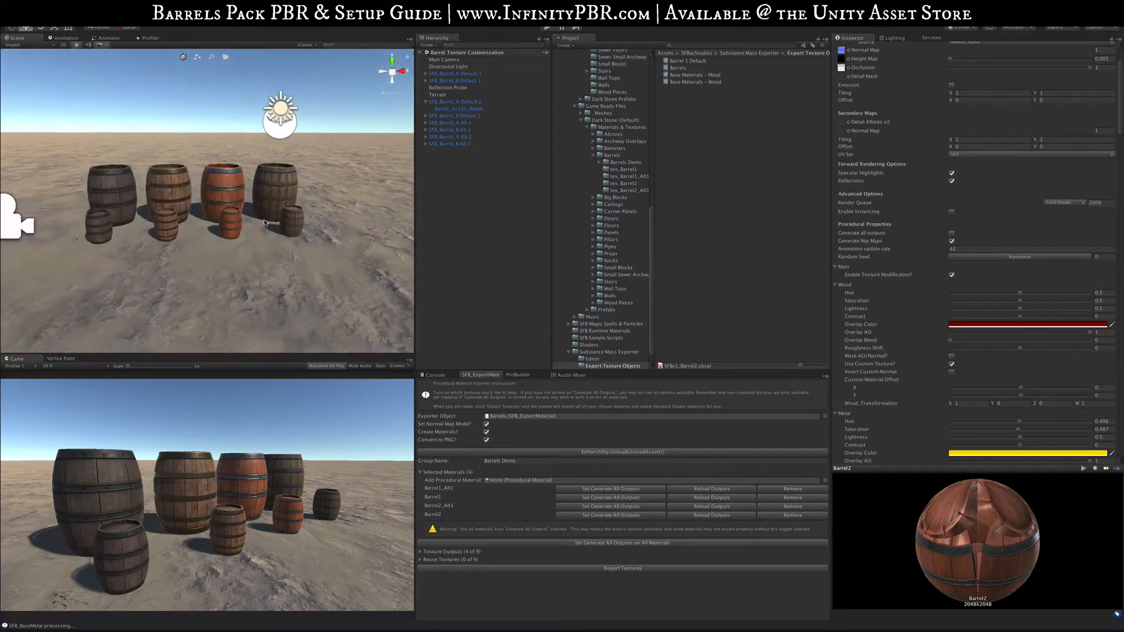
scroll(265, 223, up, 5)
mouse_move(265, 223)
alt+mouse_down()
mouse_move(306, 208)
mouse_move(268, 225)
alt+mouse_up()
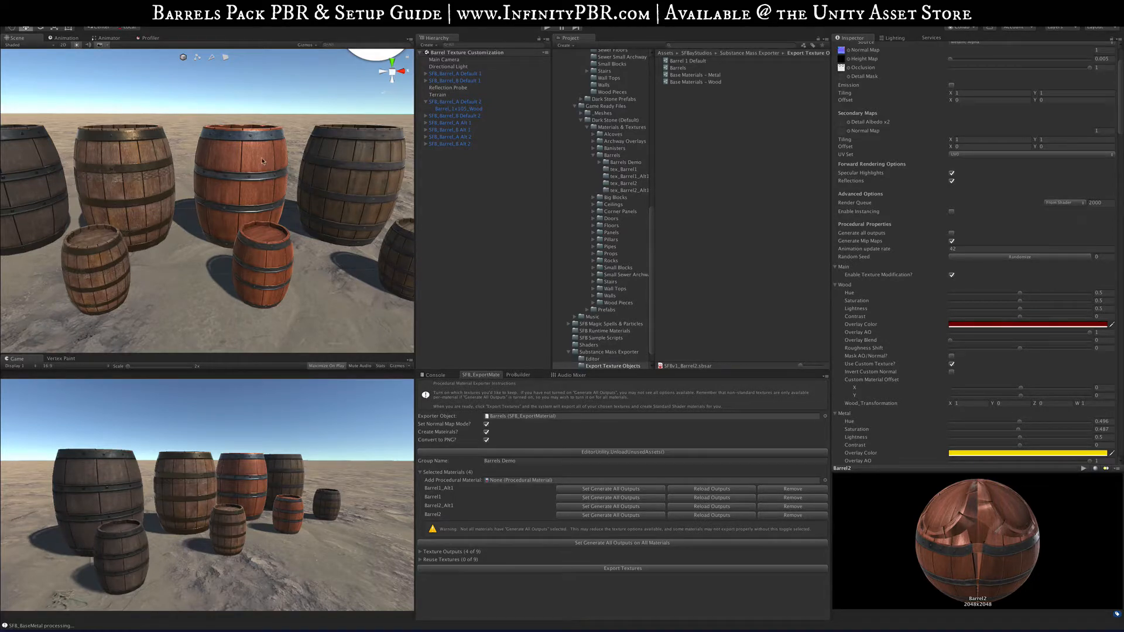
middle_drag(263, 161, 239, 189)
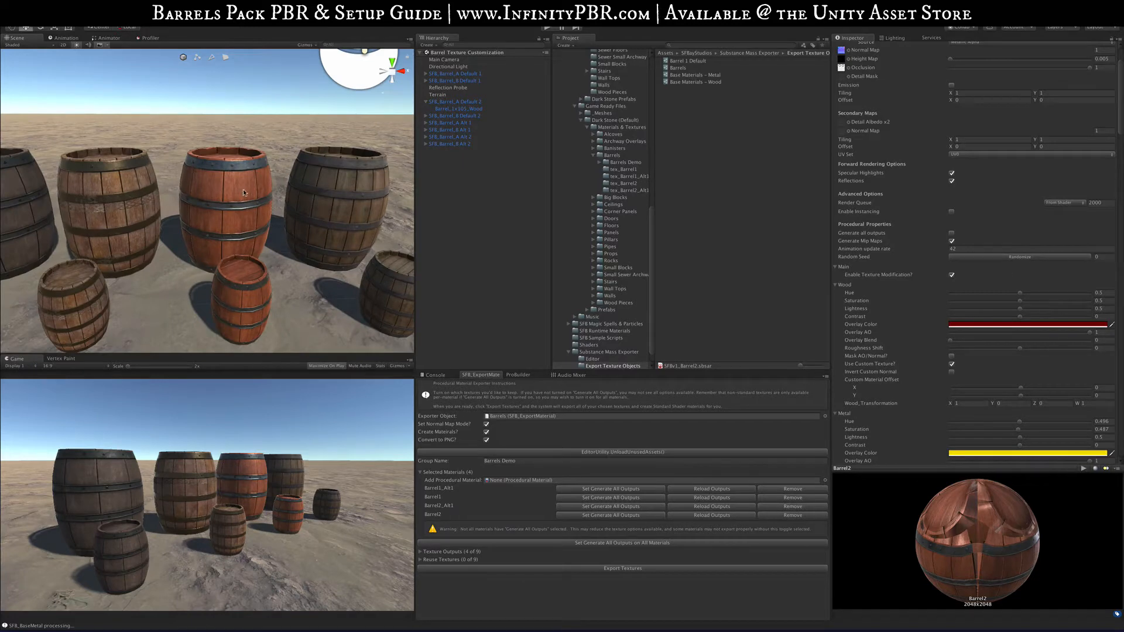
scroll(244, 192, up, 6)
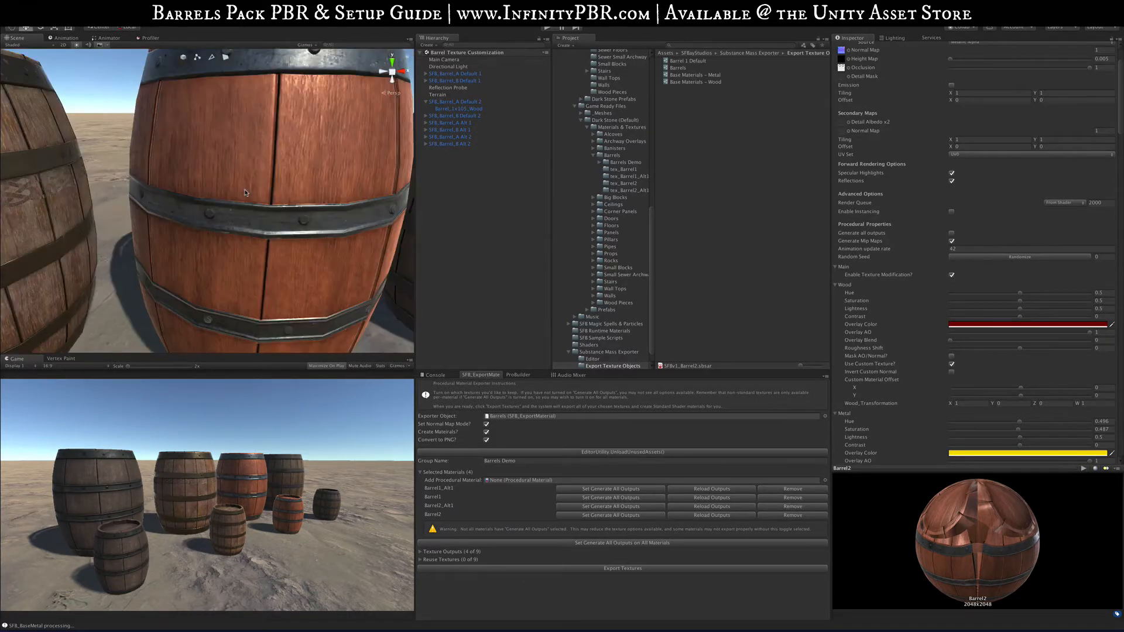
scroll(244, 192, down, 8)
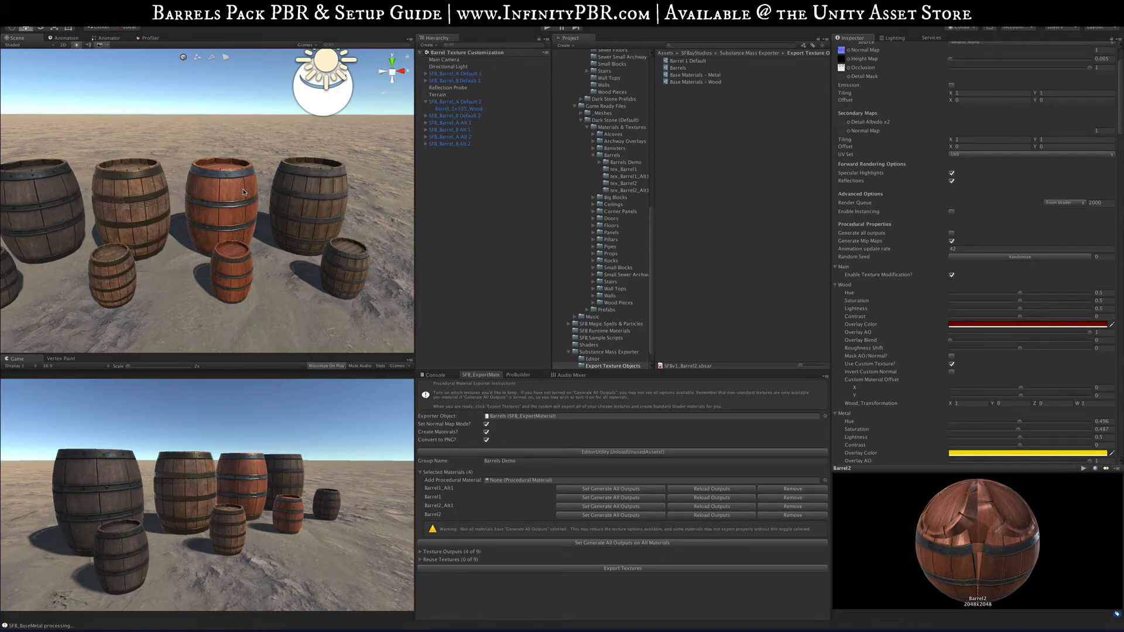
Step: Look through the Reset and export commands available for the Barrel2 material
scroll(1045, 222, up, 3)
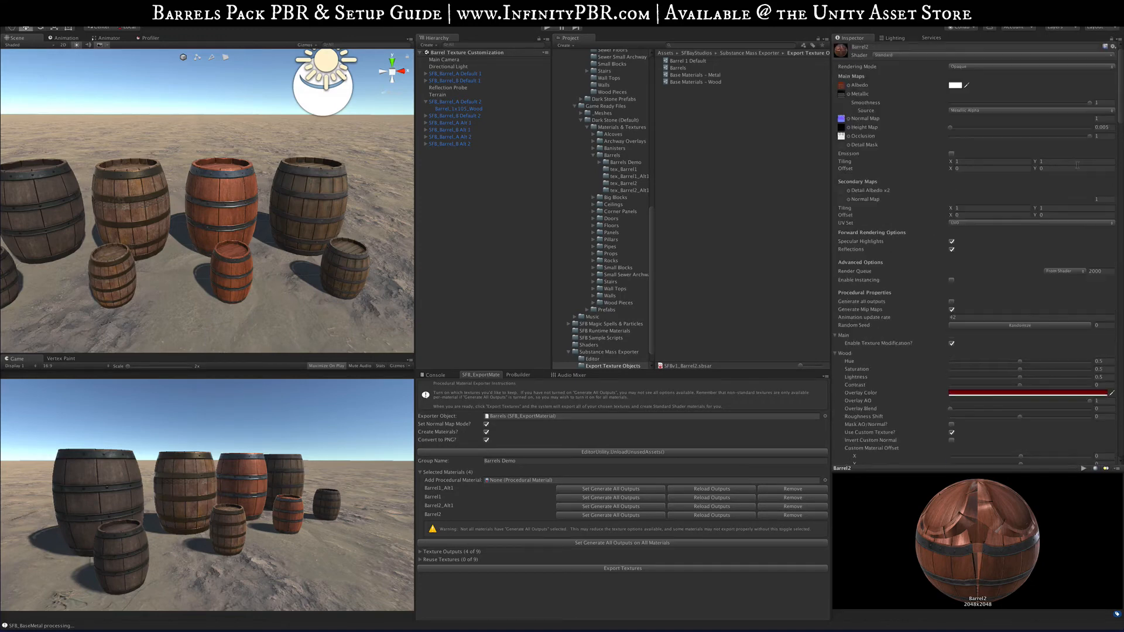
click(1113, 46)
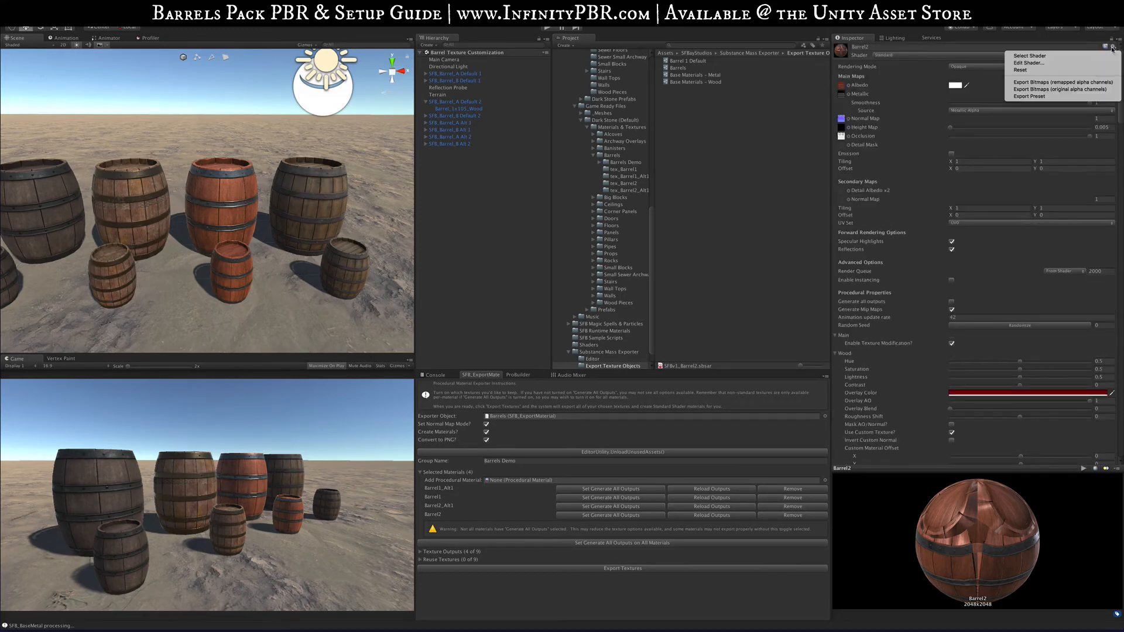
click(1034, 70)
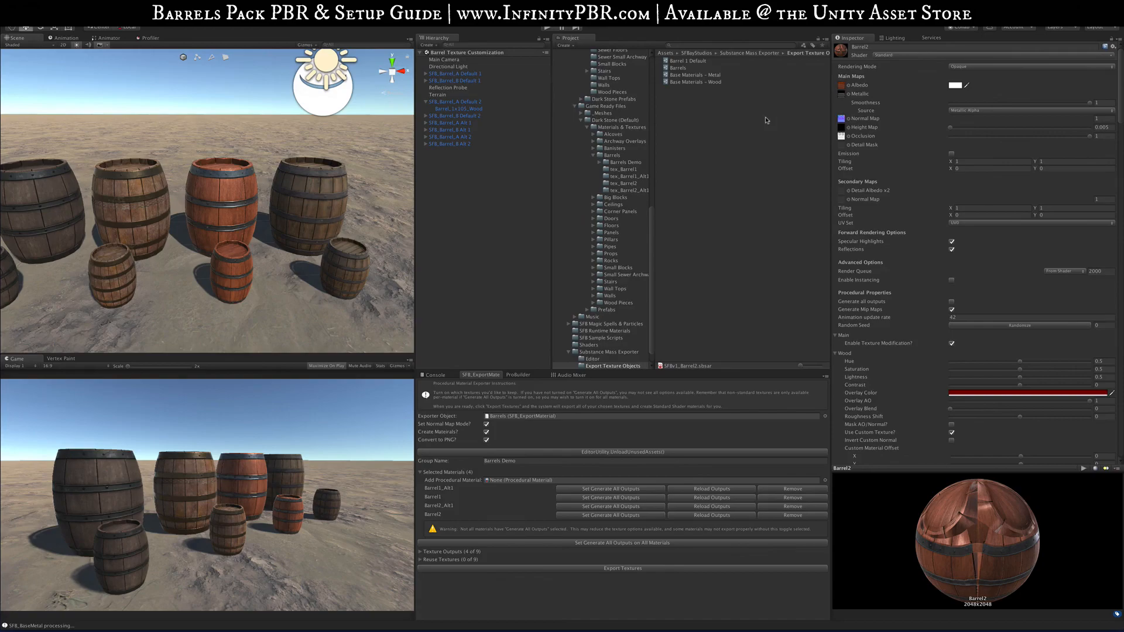